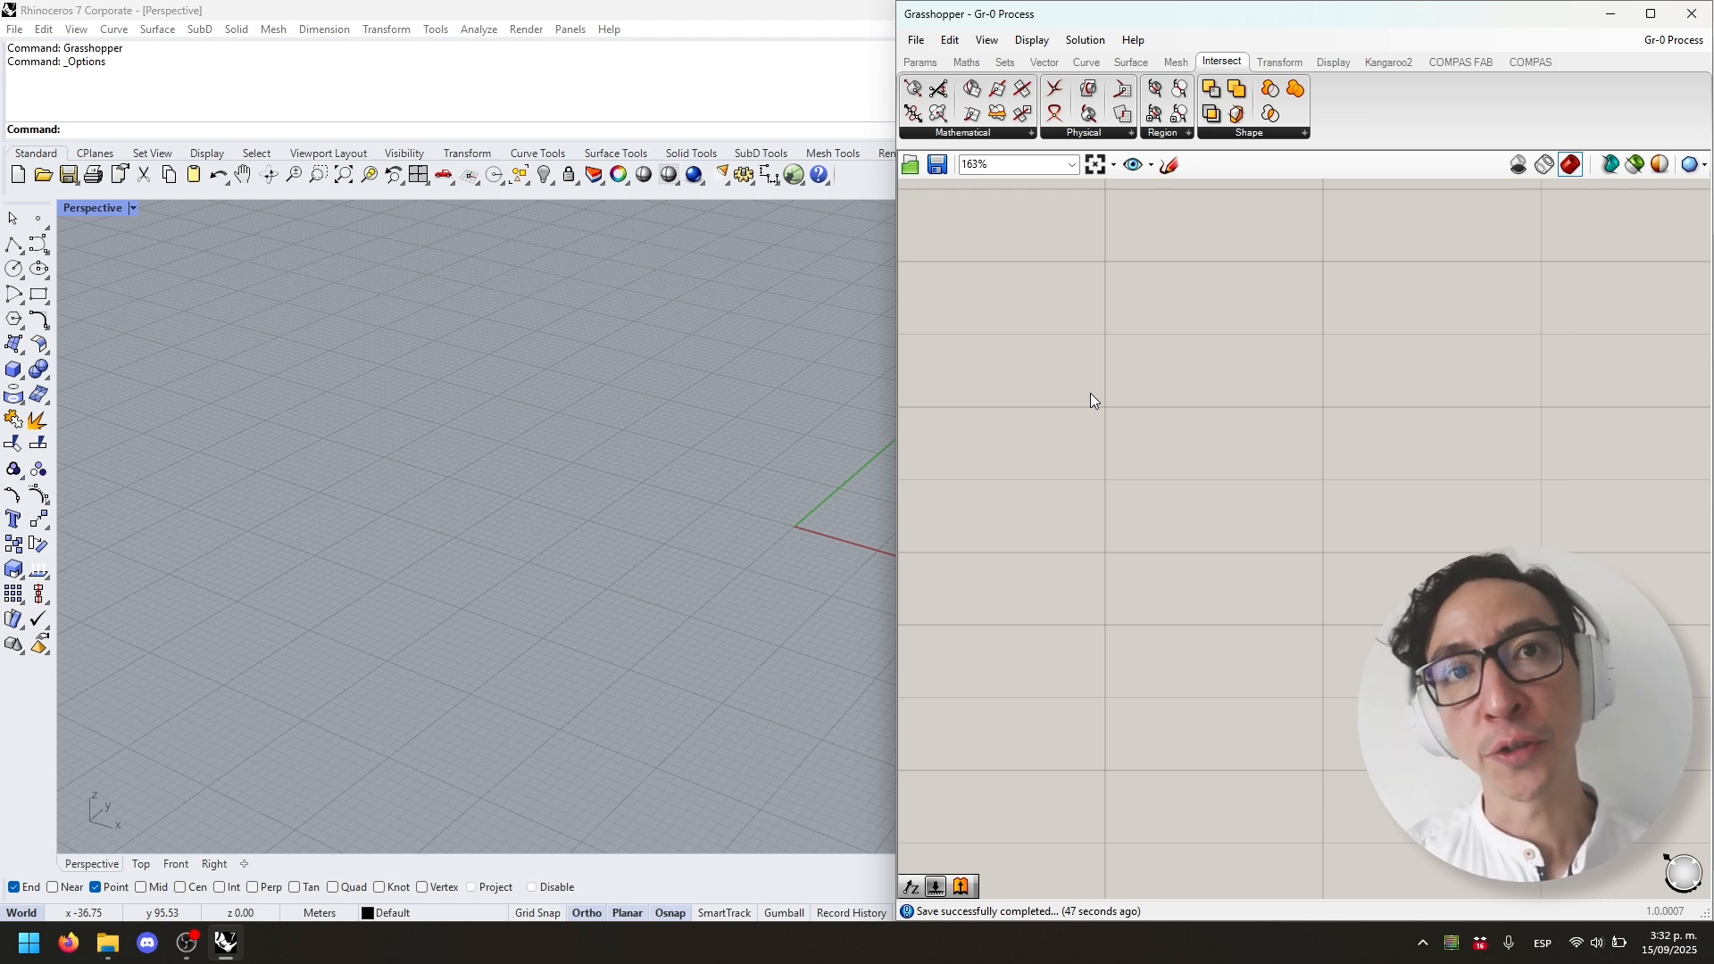
Step: Add a Unit X component to the canvas and move it aside to leave room for its inputs
double_click(1176, 331)
text(x)
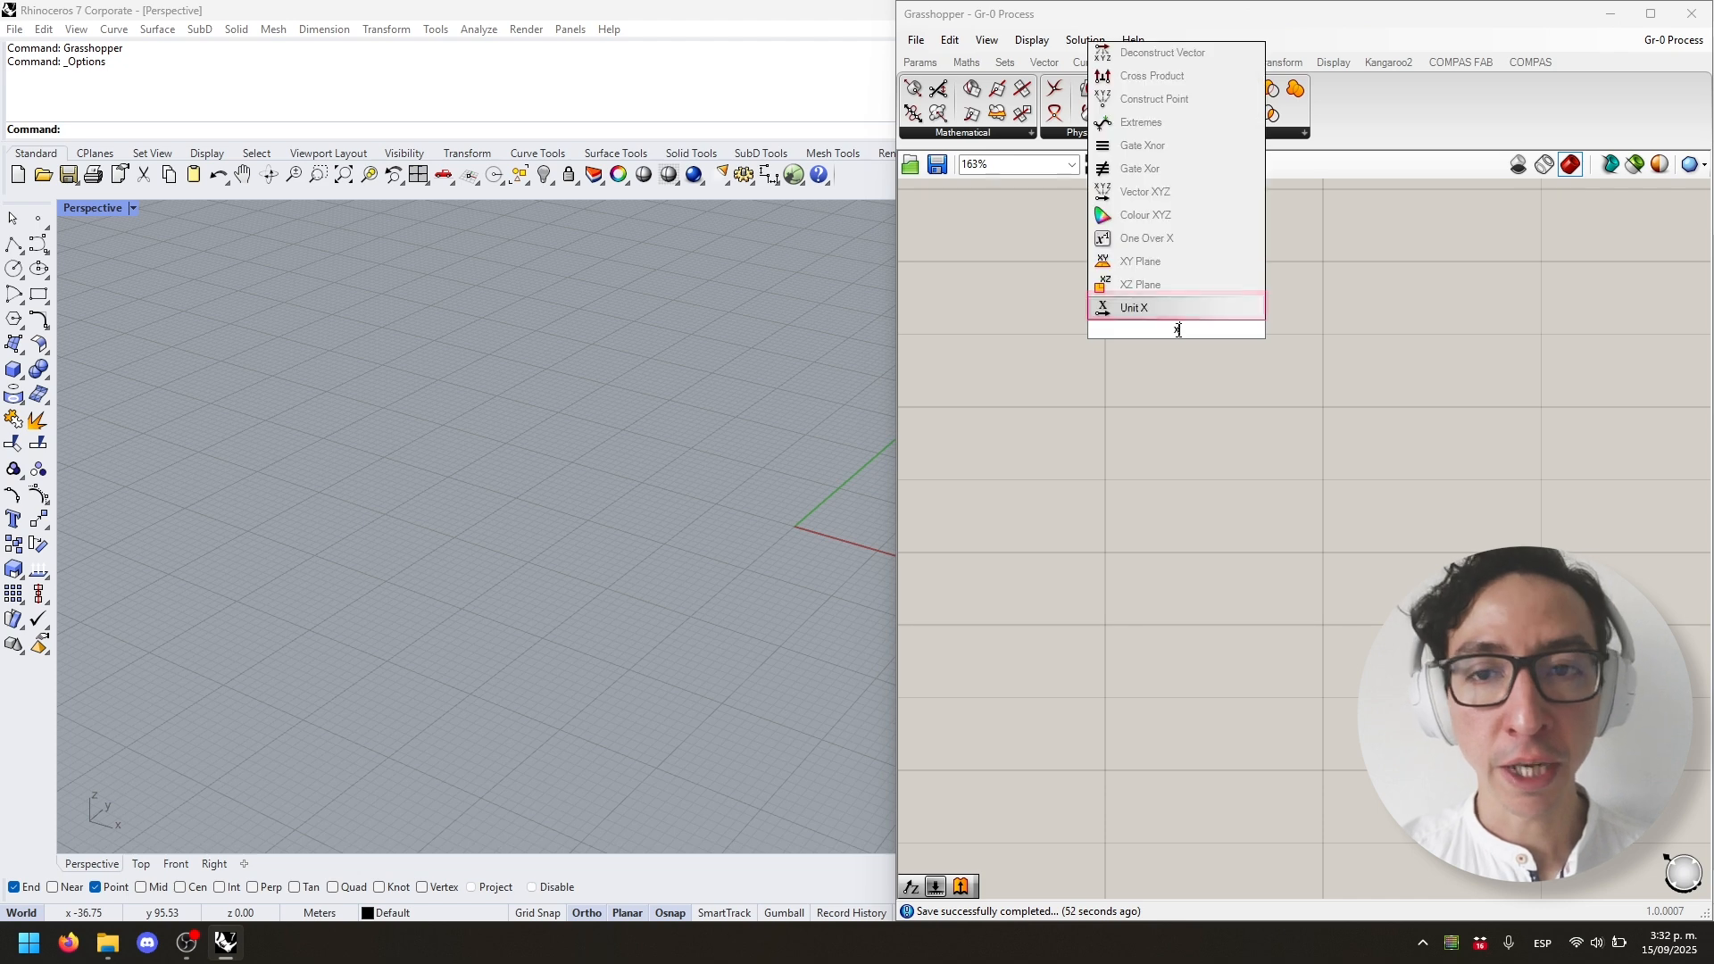
click(1134, 314)
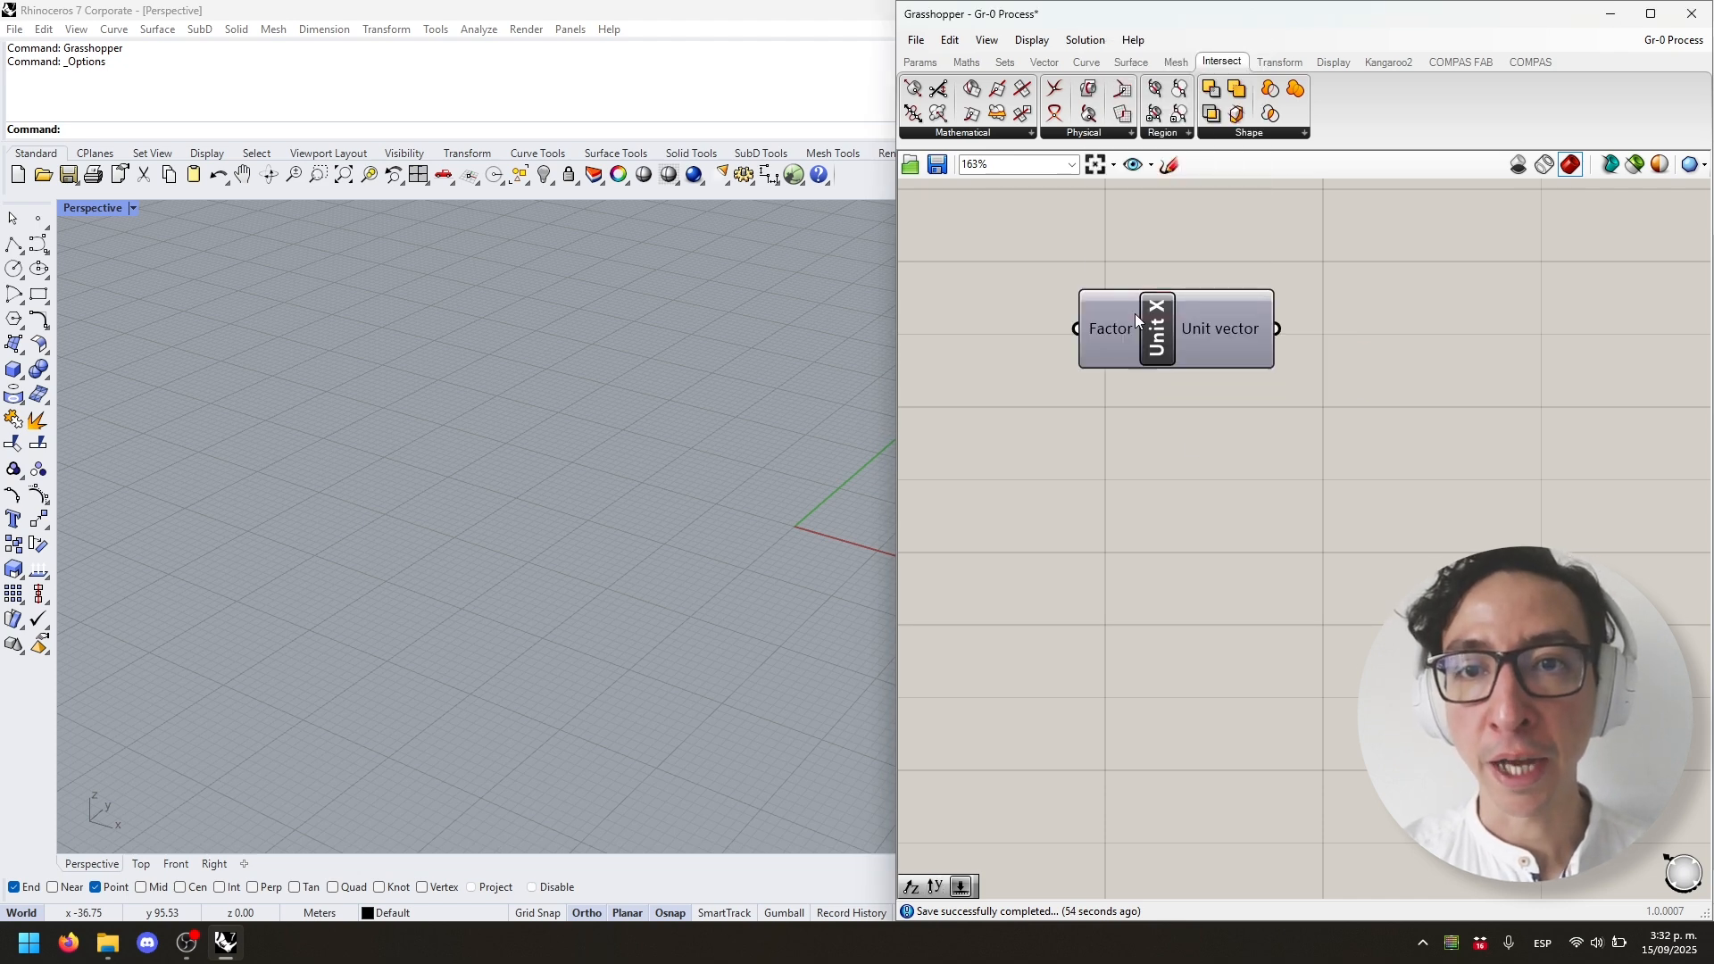
drag(1170, 328, 1370, 427)
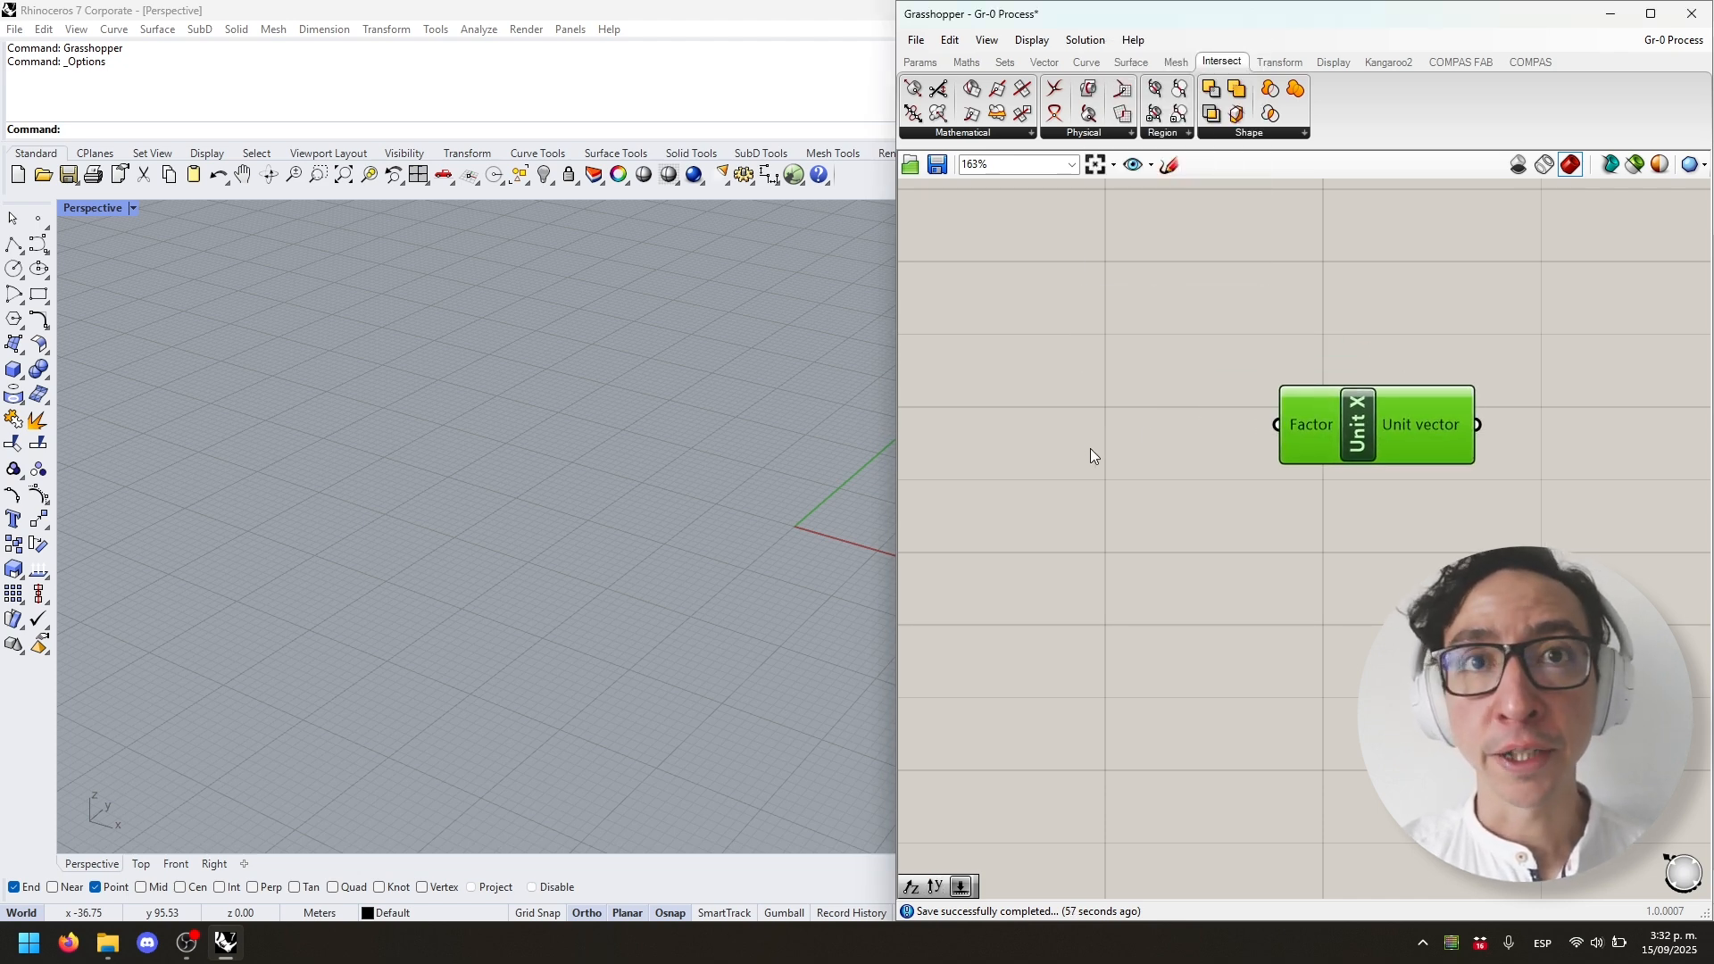
Step: Create an integer number slider ranging from 0 to 10, set it to 10, and place it beside Unit X
double_click(1090, 448)
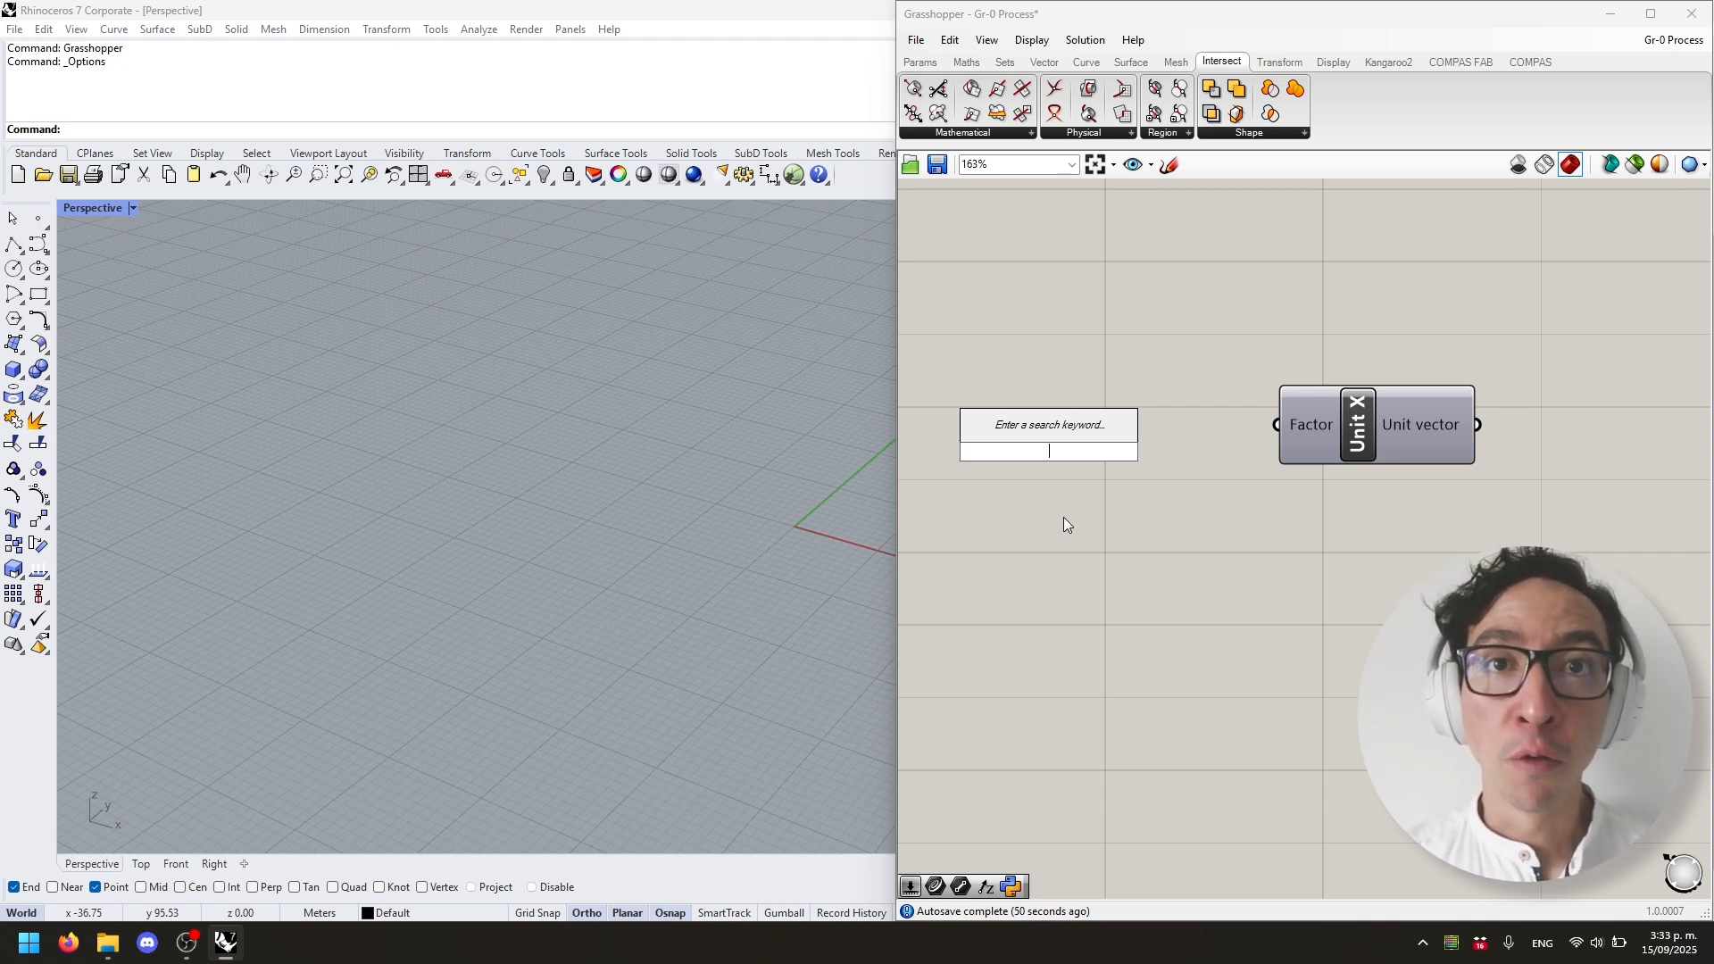
text(0)
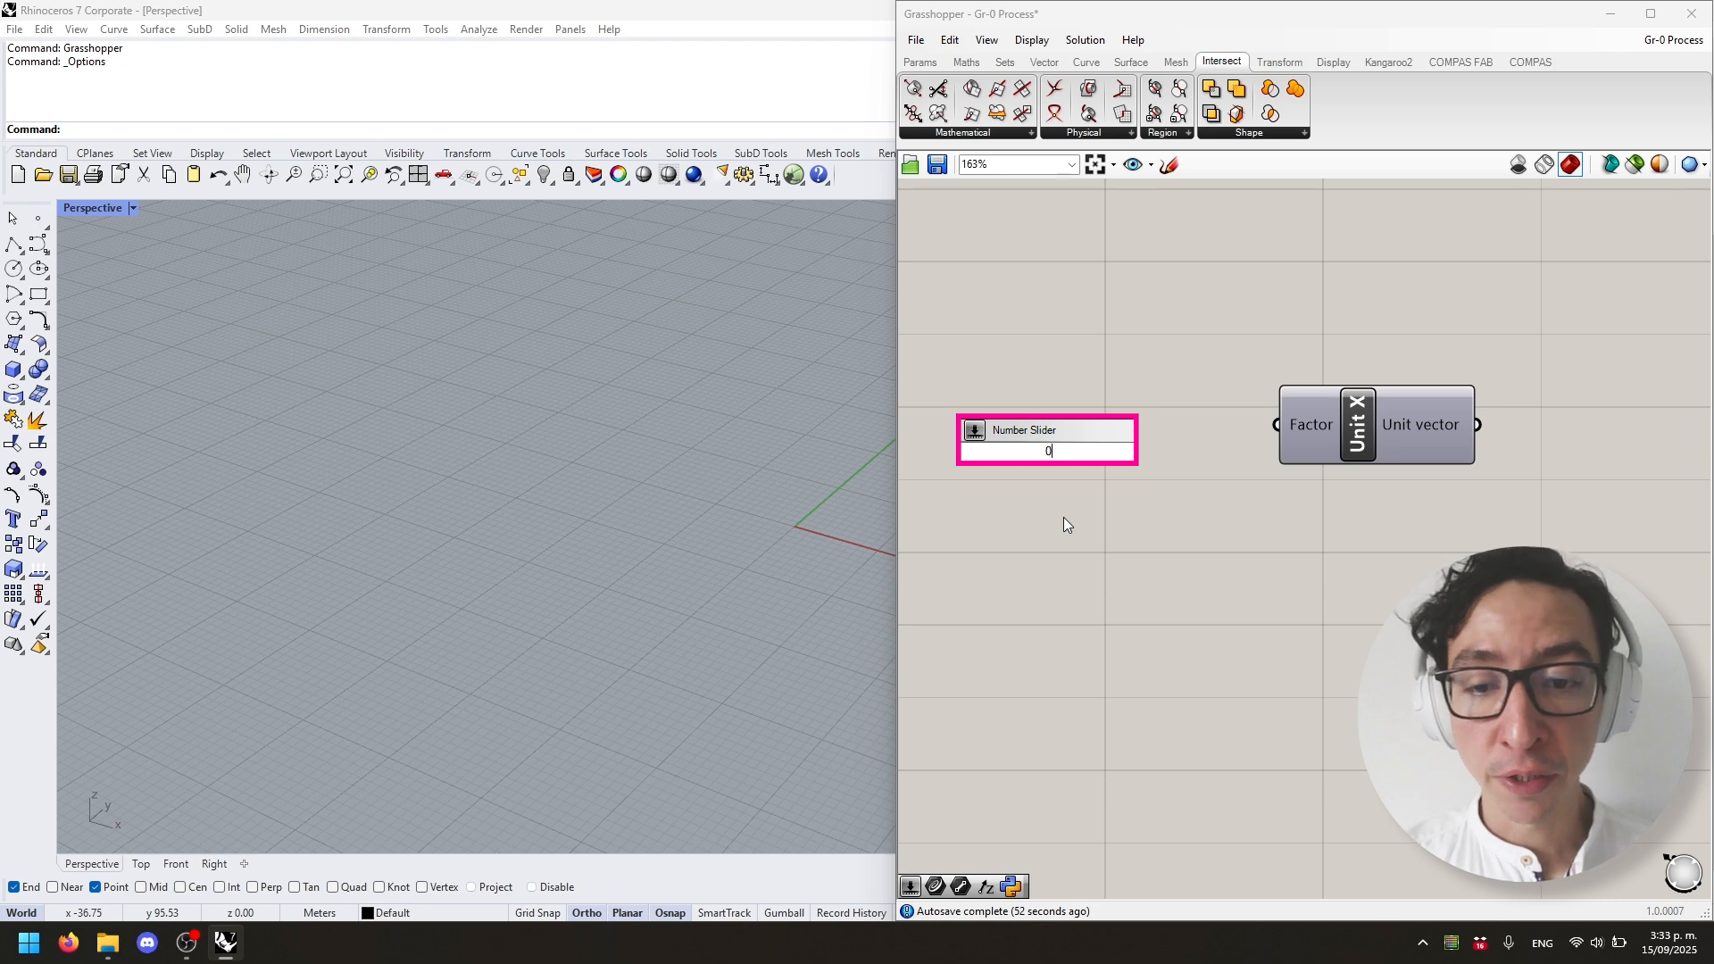
text(<10)
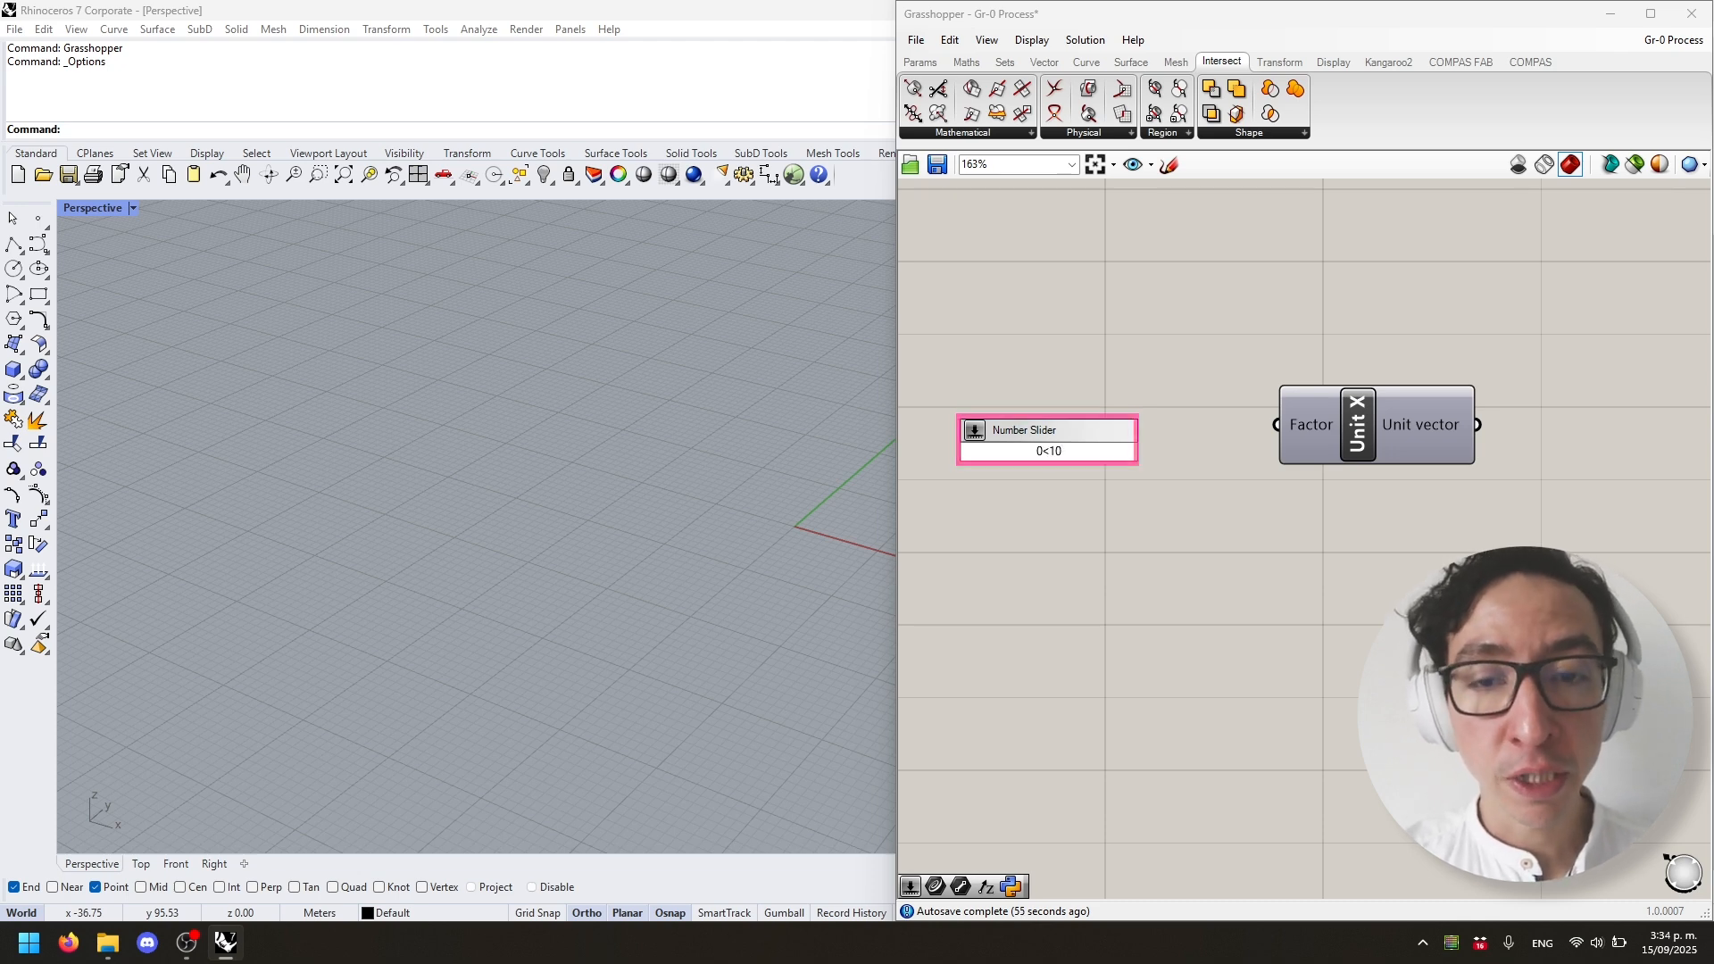
key(Return)
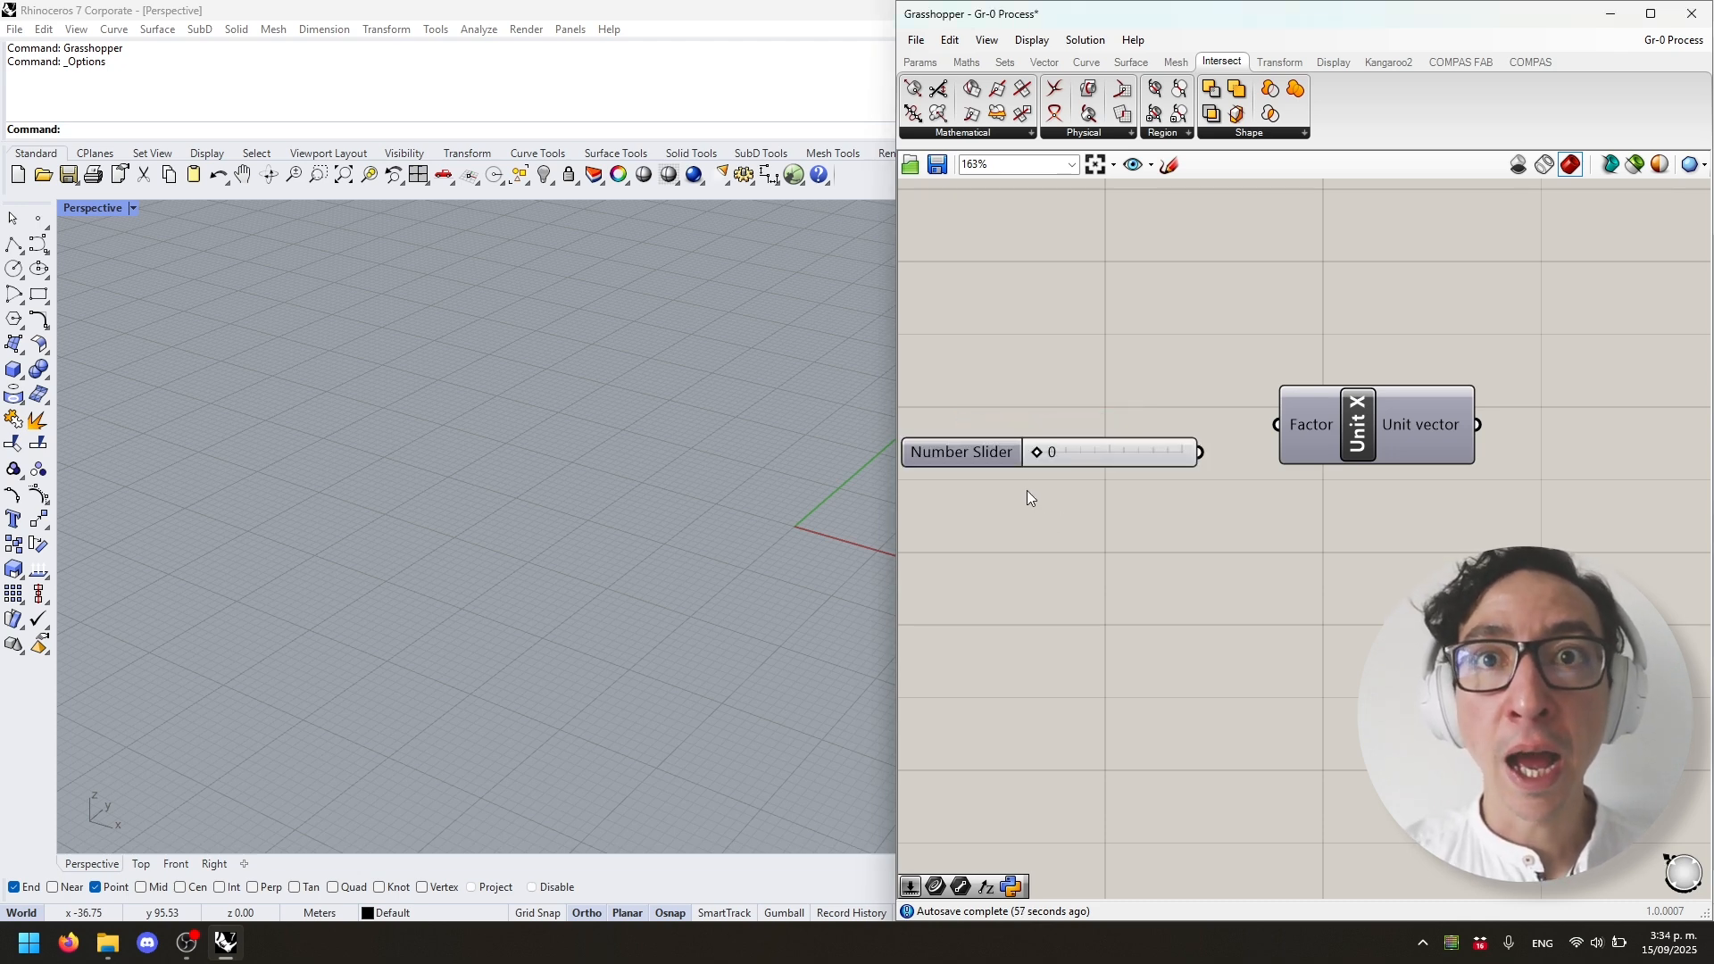
drag(1034, 456, 1176, 475)
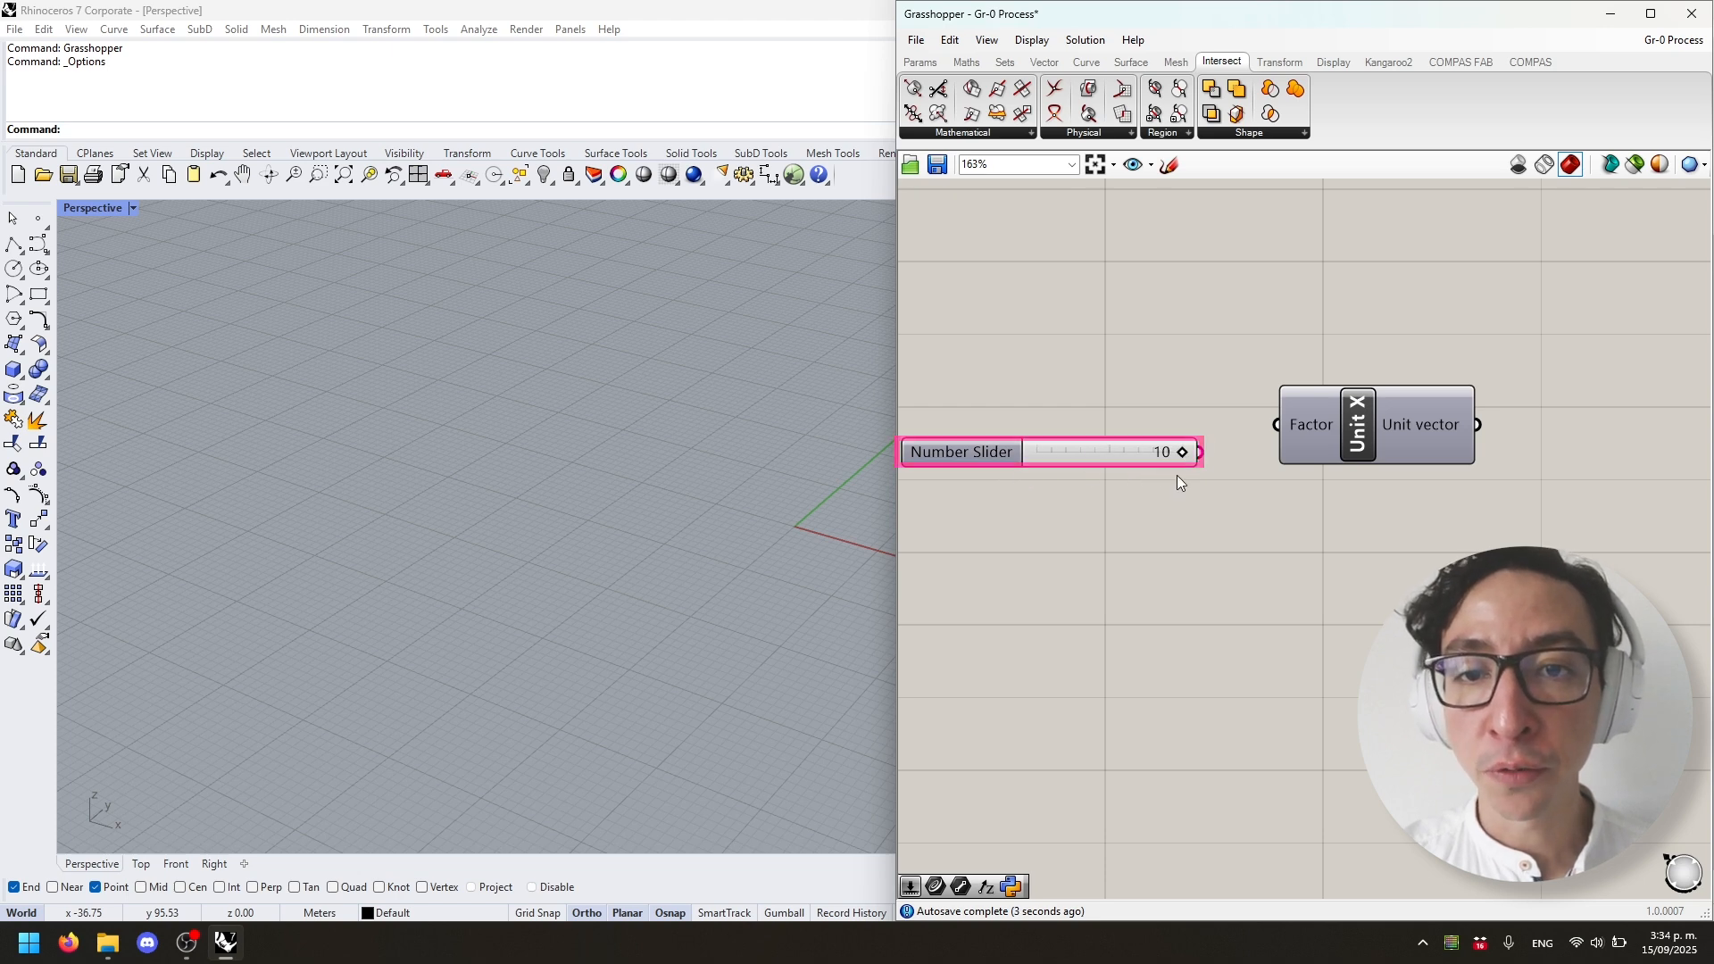
drag(994, 458, 1012, 443)
Step: Create a second number slider from 0 to 10.00 with two decimals below the first and raise its value
double_click(1062, 516)
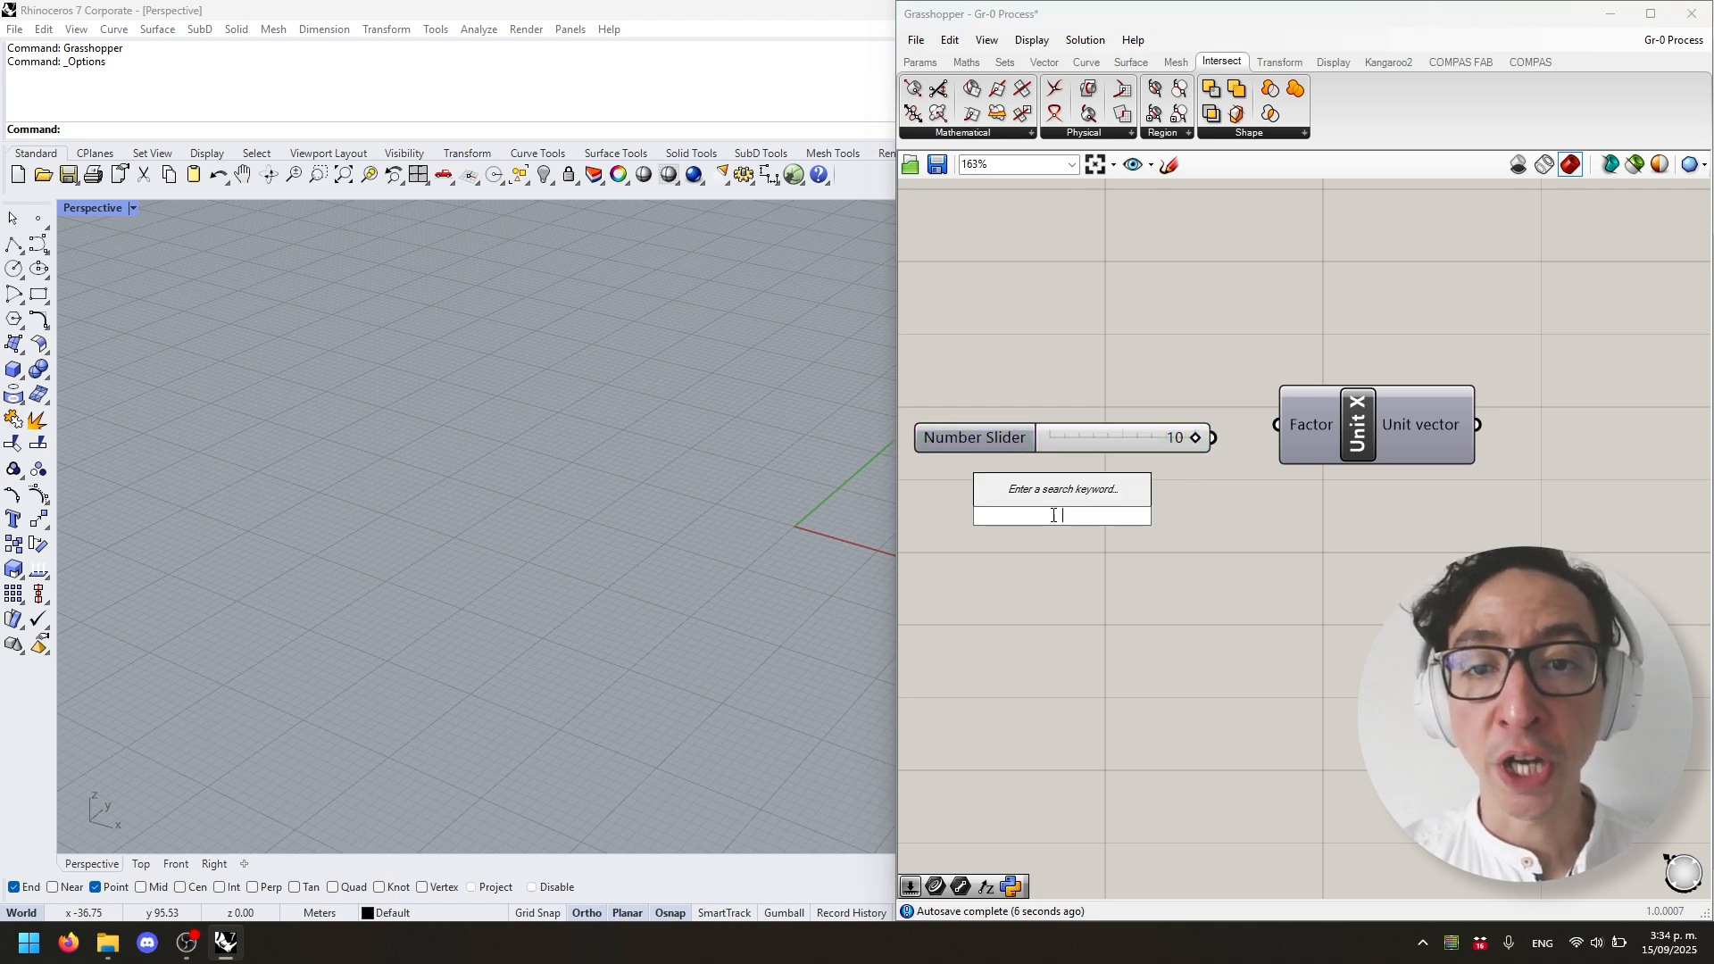
text(0<)
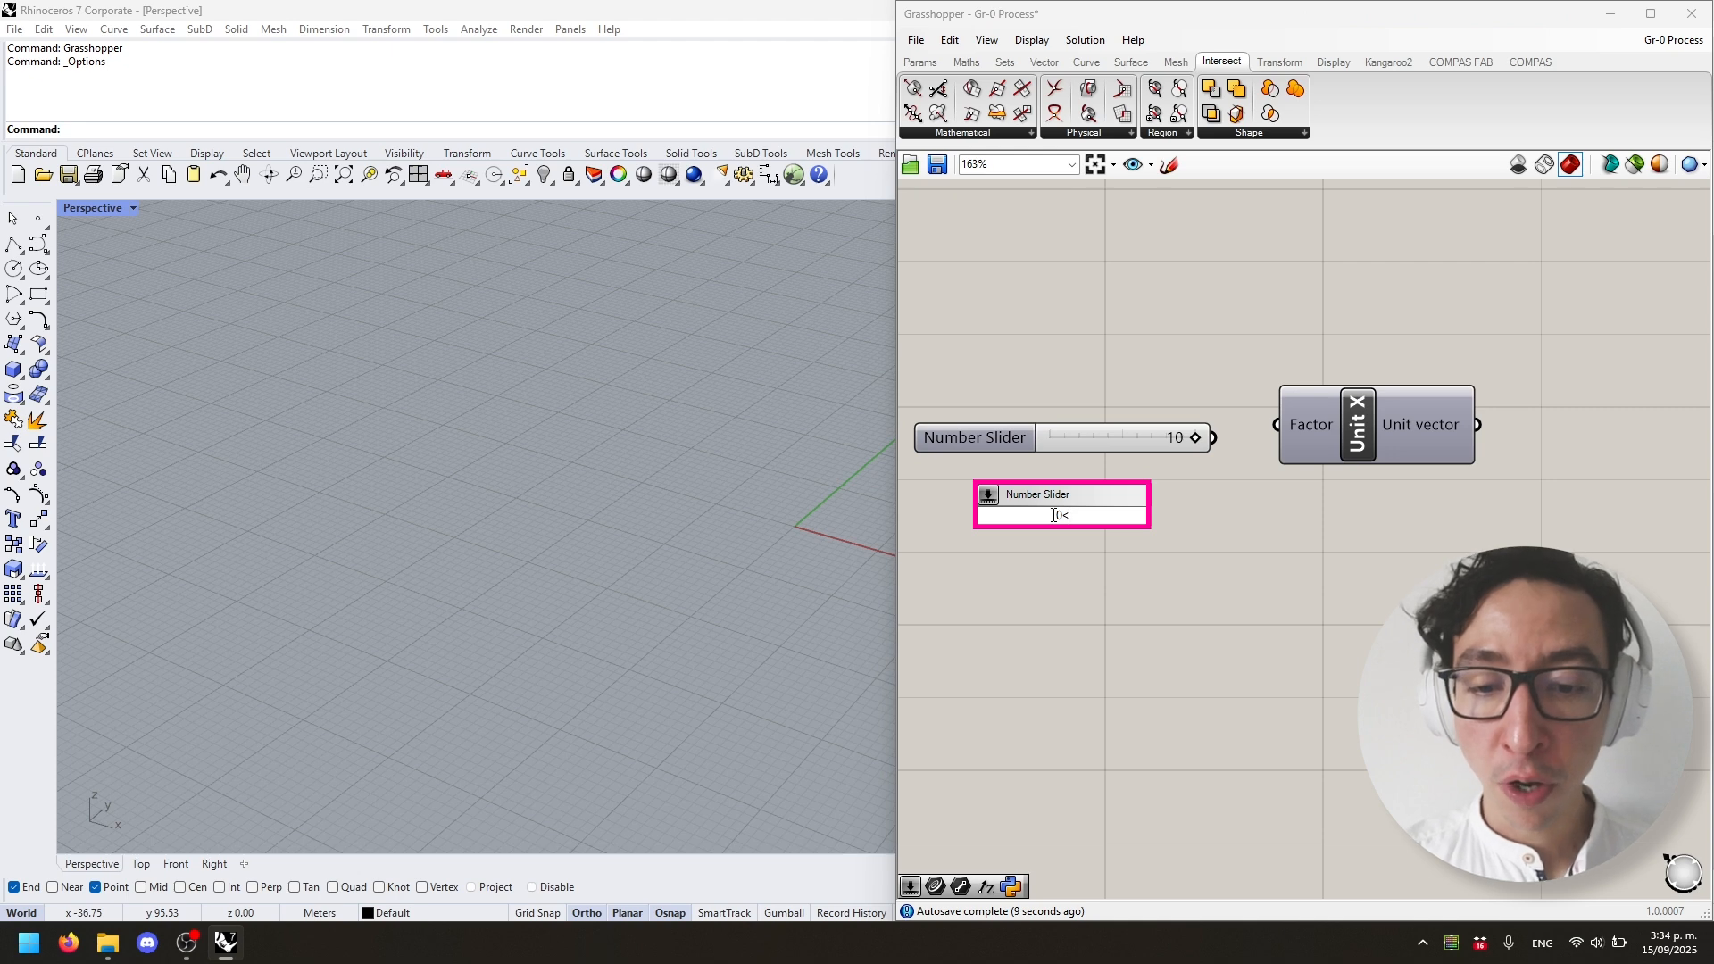
text(10.)
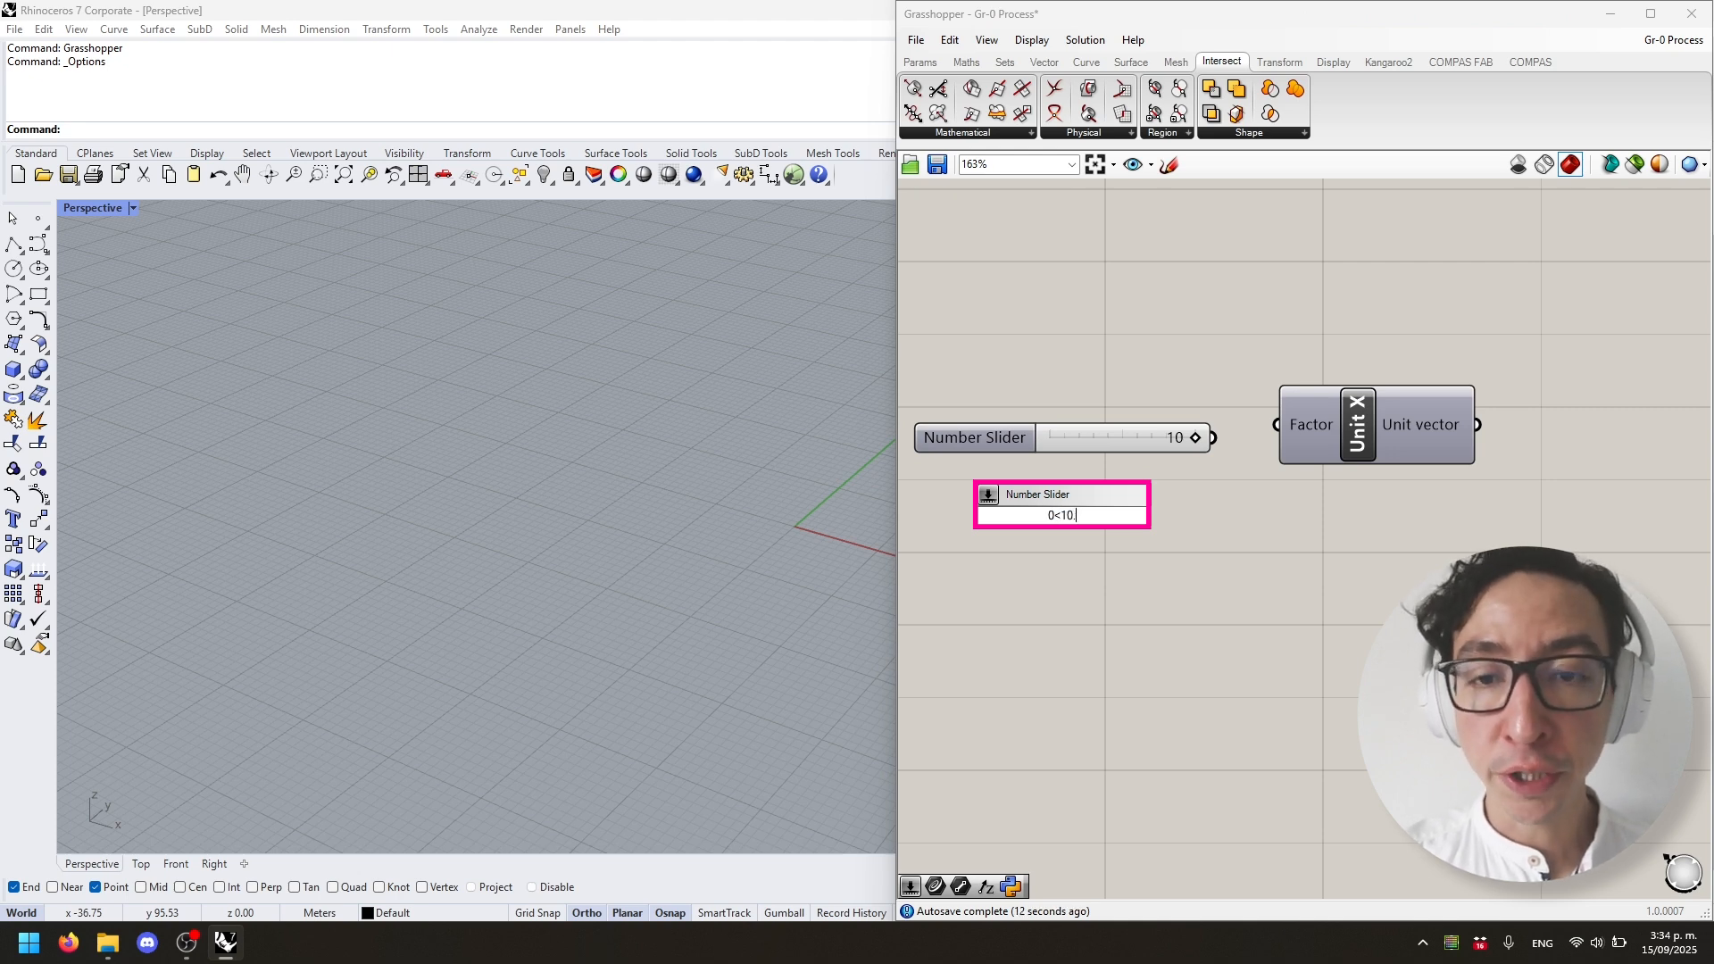
text(00)
key(Return)
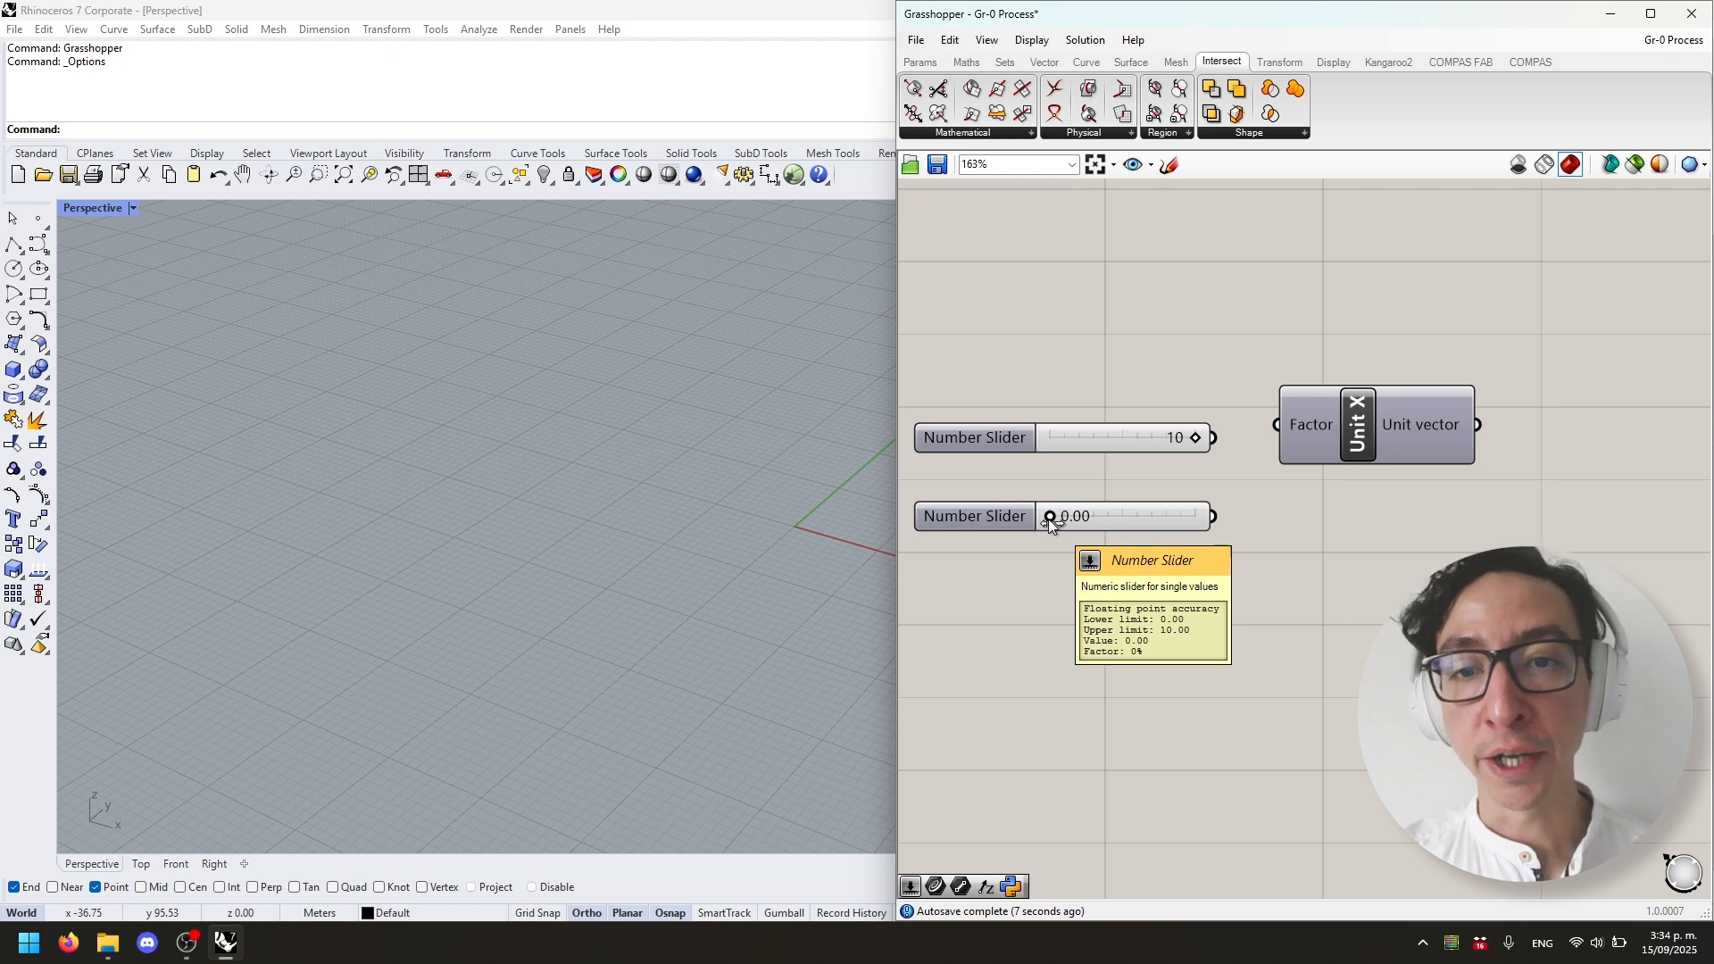
drag(1048, 518, 1116, 519)
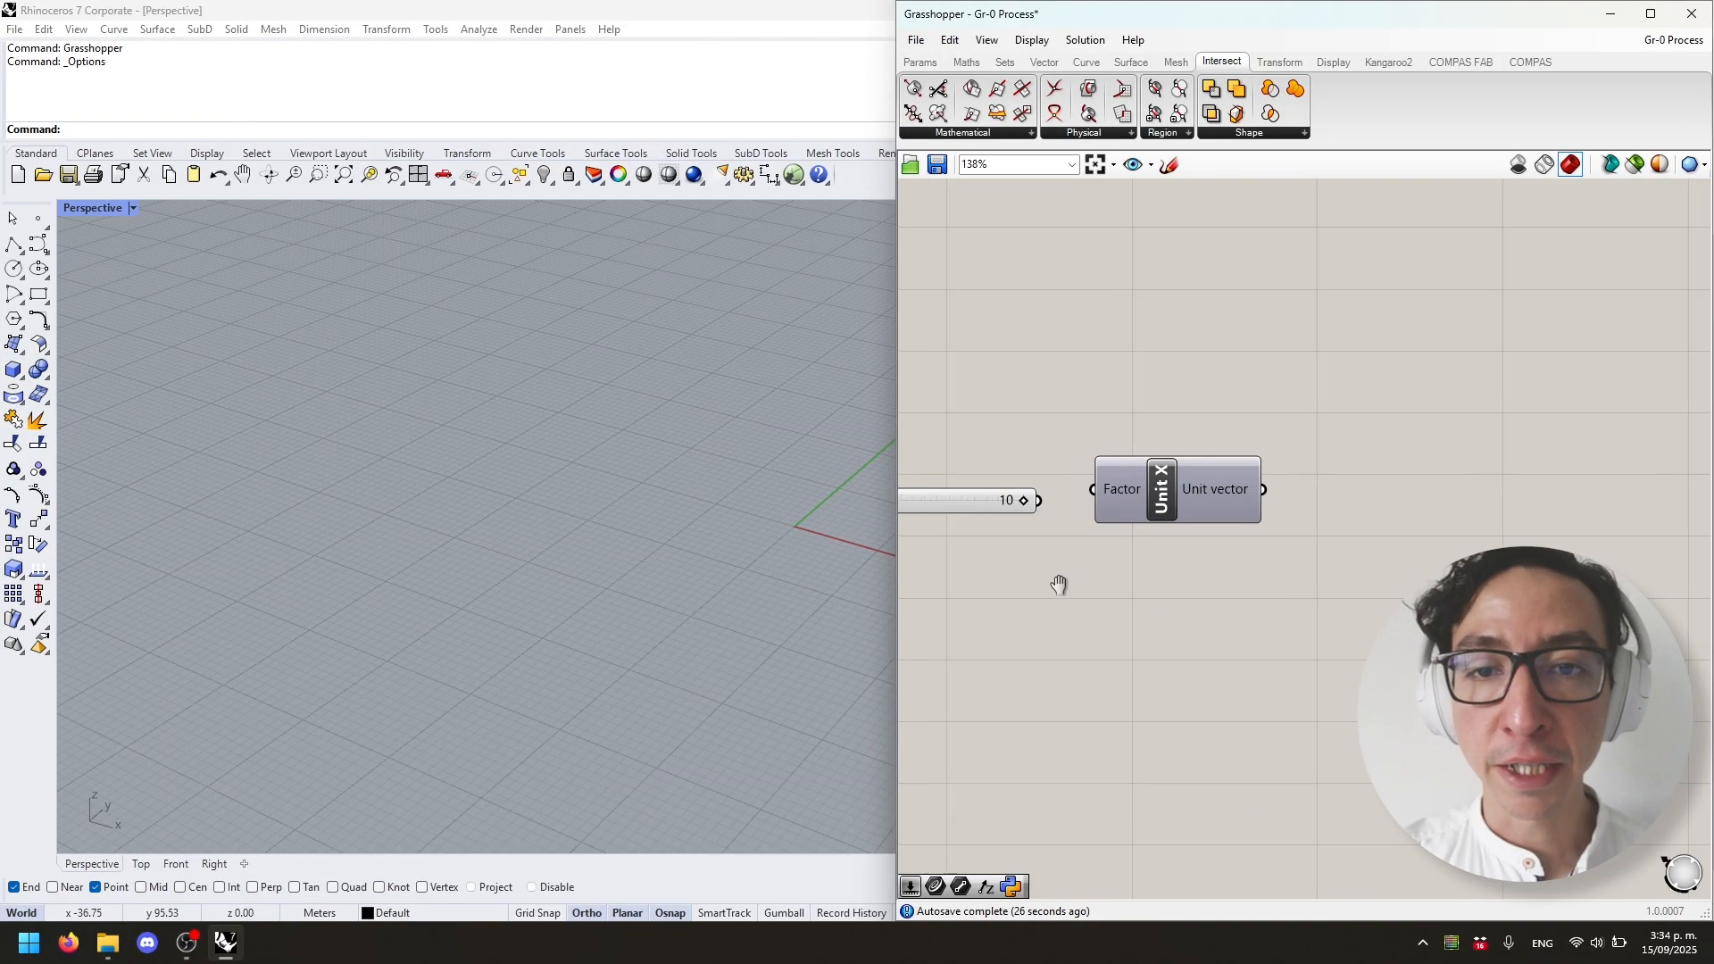
Step: Connect the number slider to the Factor input of Unit X and add a Unit Y component below it
scroll(1059, 585, up, 3)
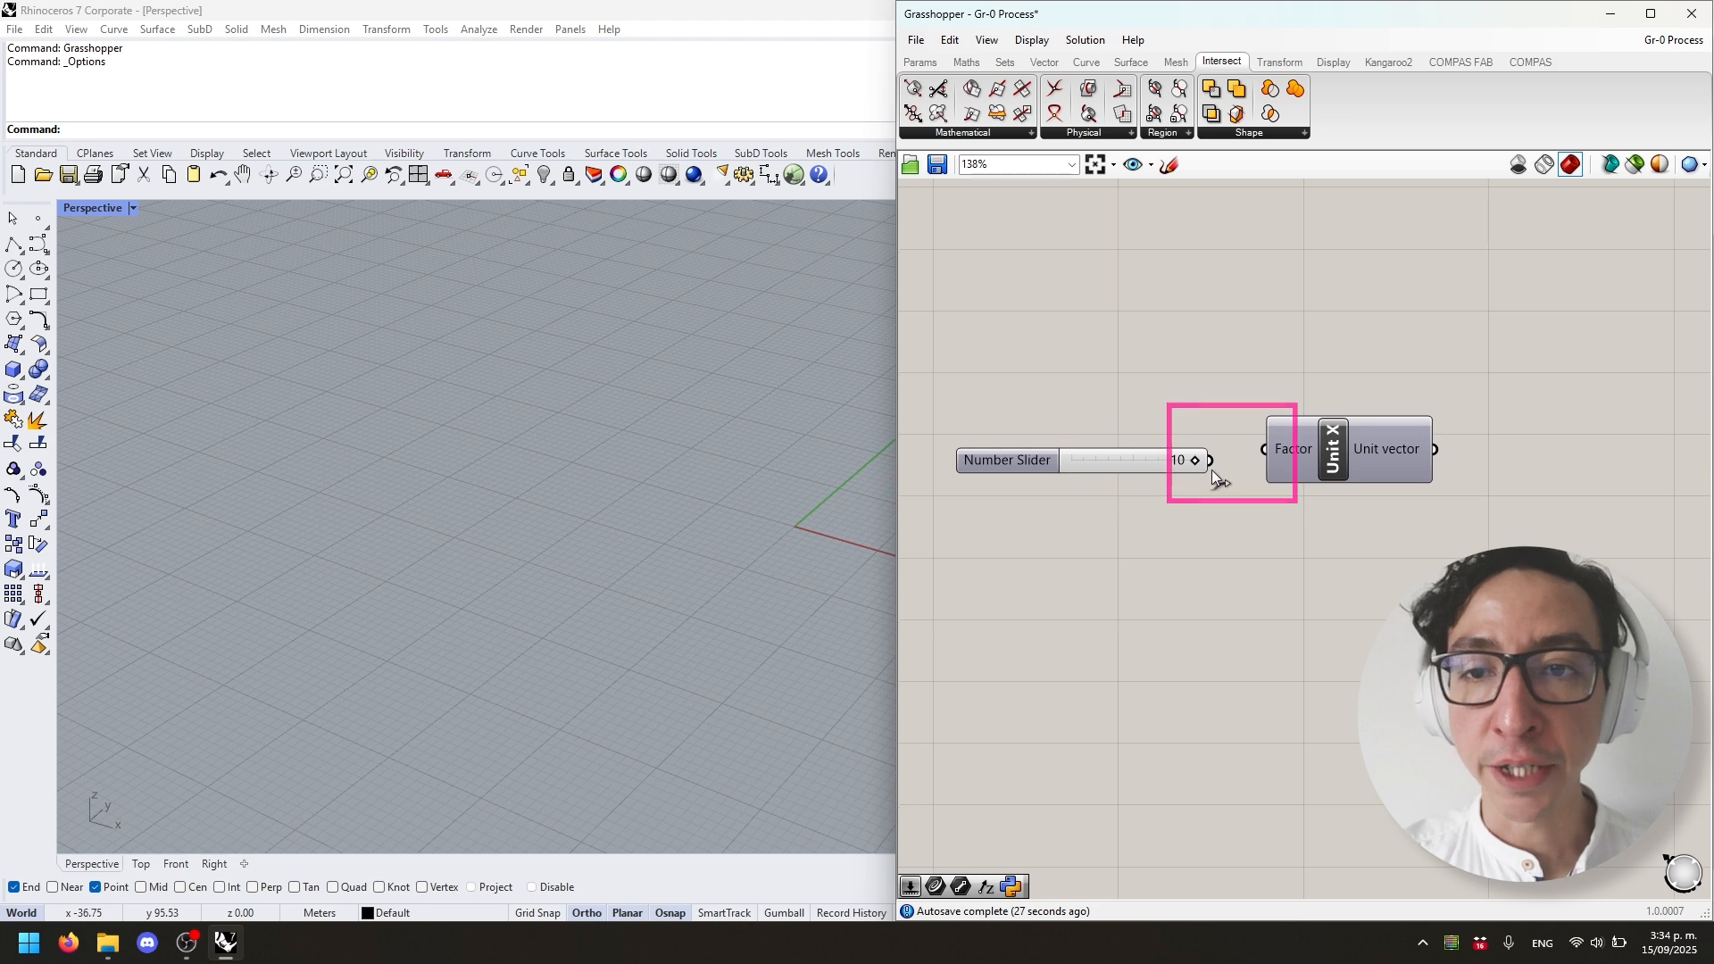
drag(1209, 459, 1264, 449)
double_click(1305, 551)
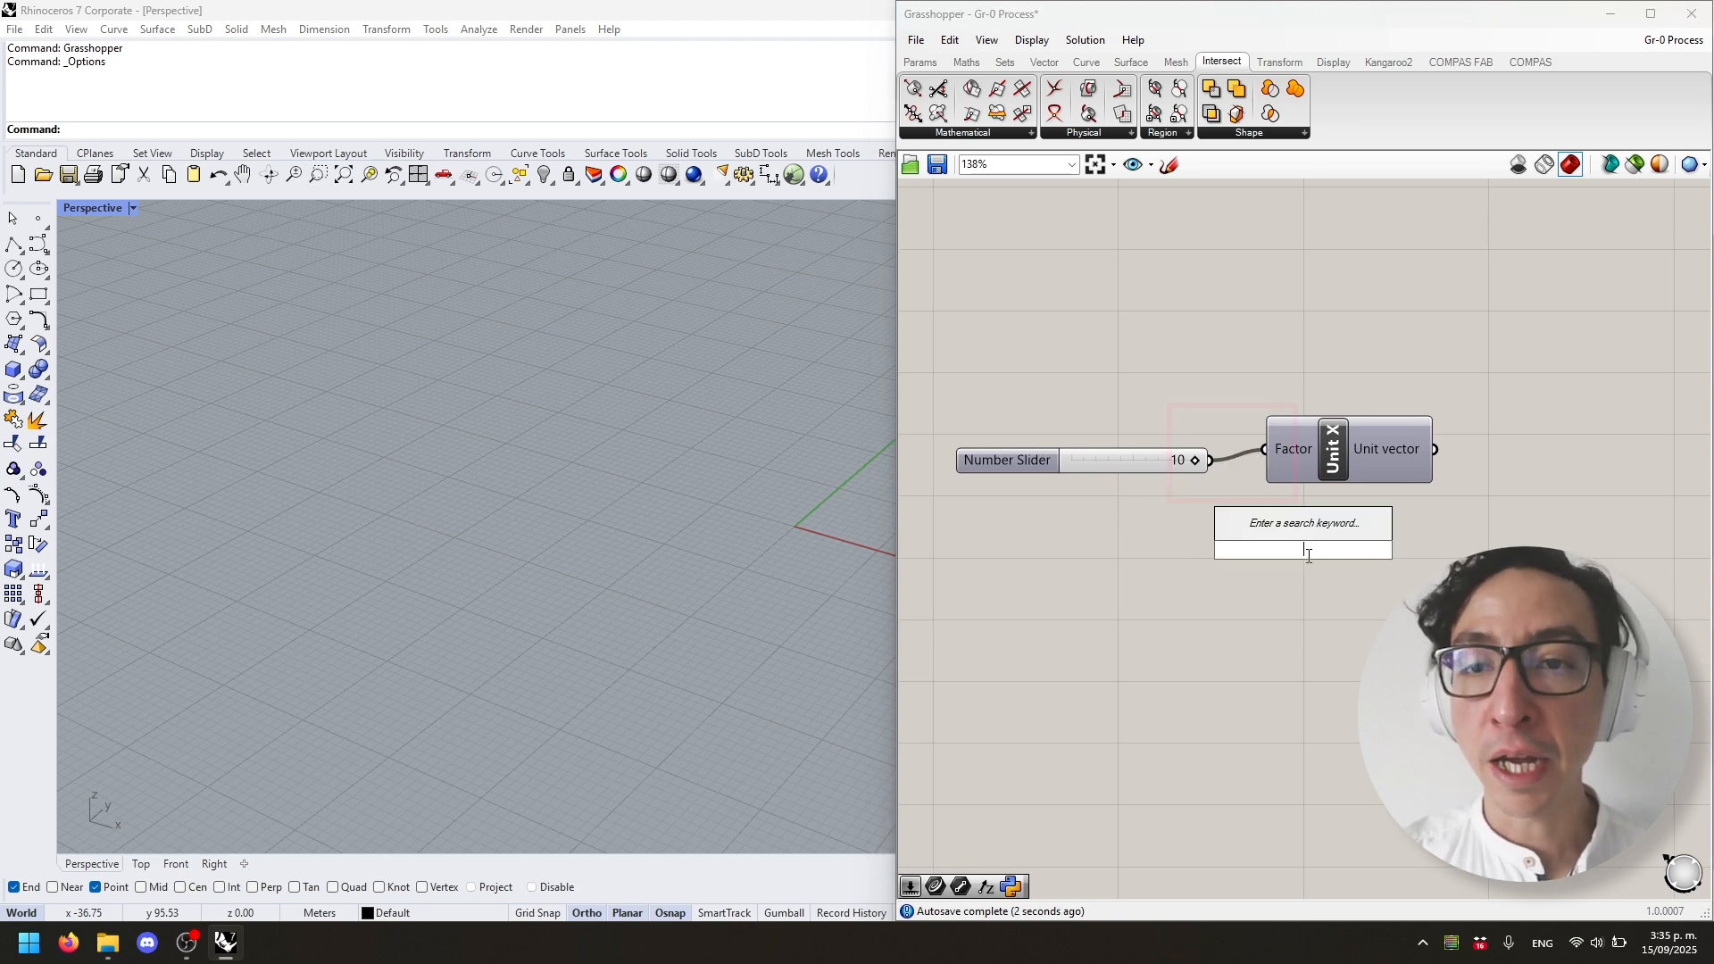
text(y)
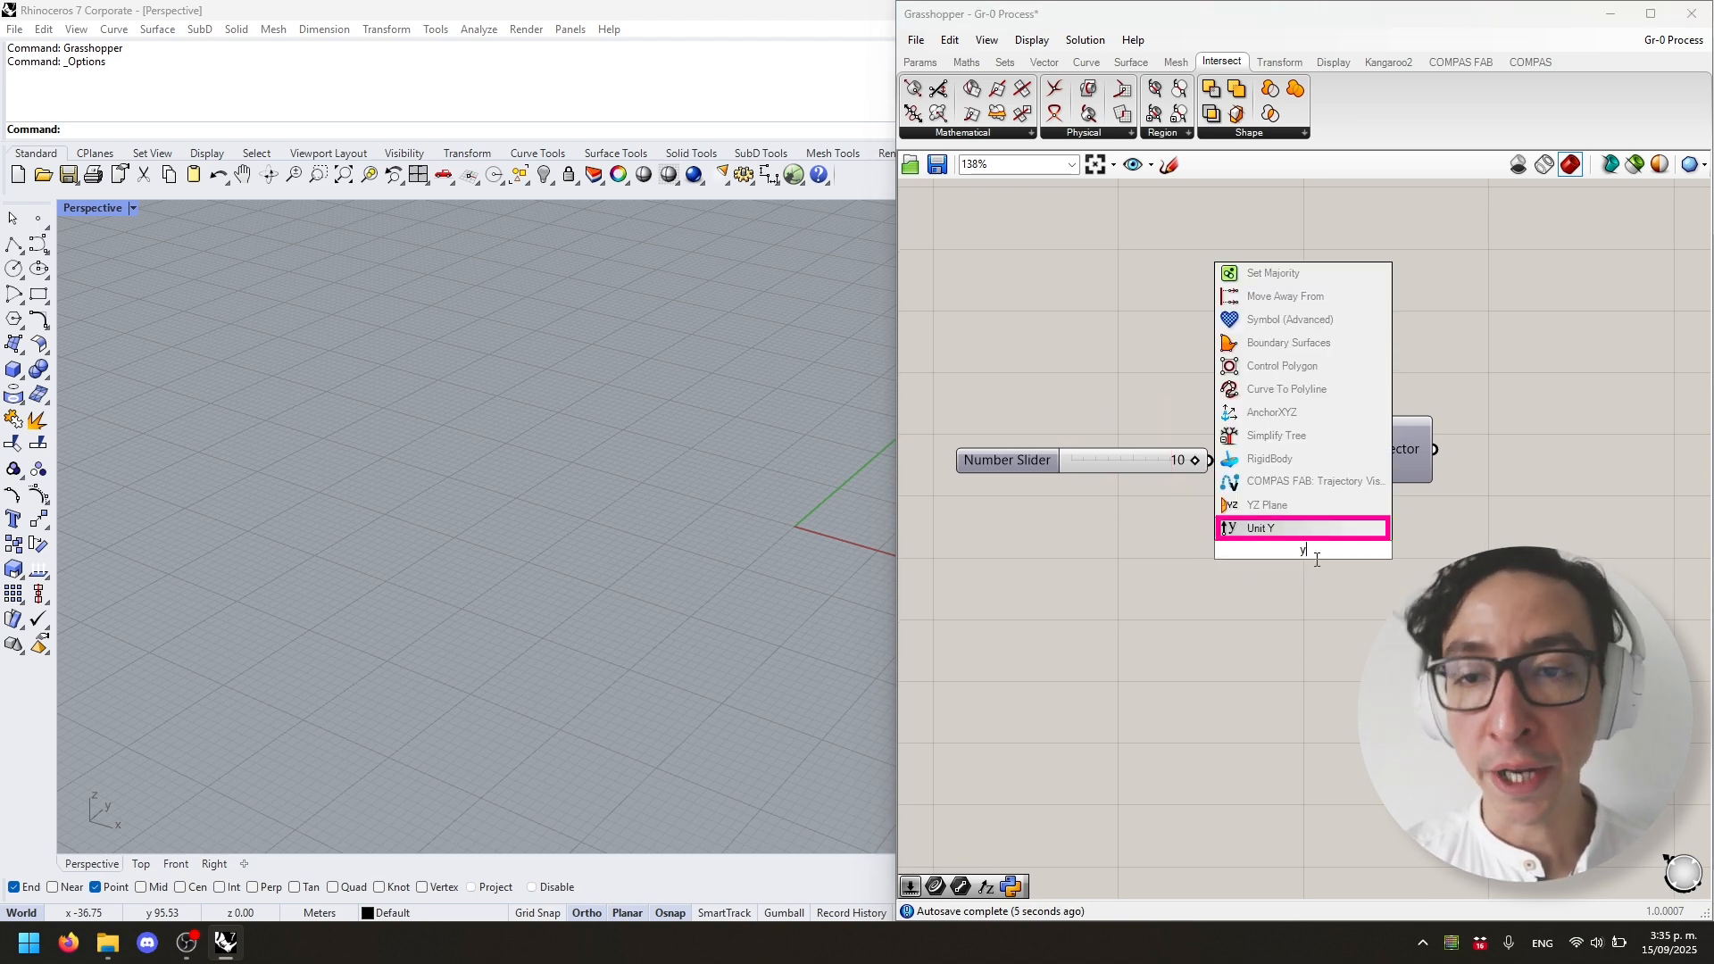
key(Return)
Step: Duplicate the number slider set to 10 and connect the copy to the Factor input of Unit Y
click(1016, 465)
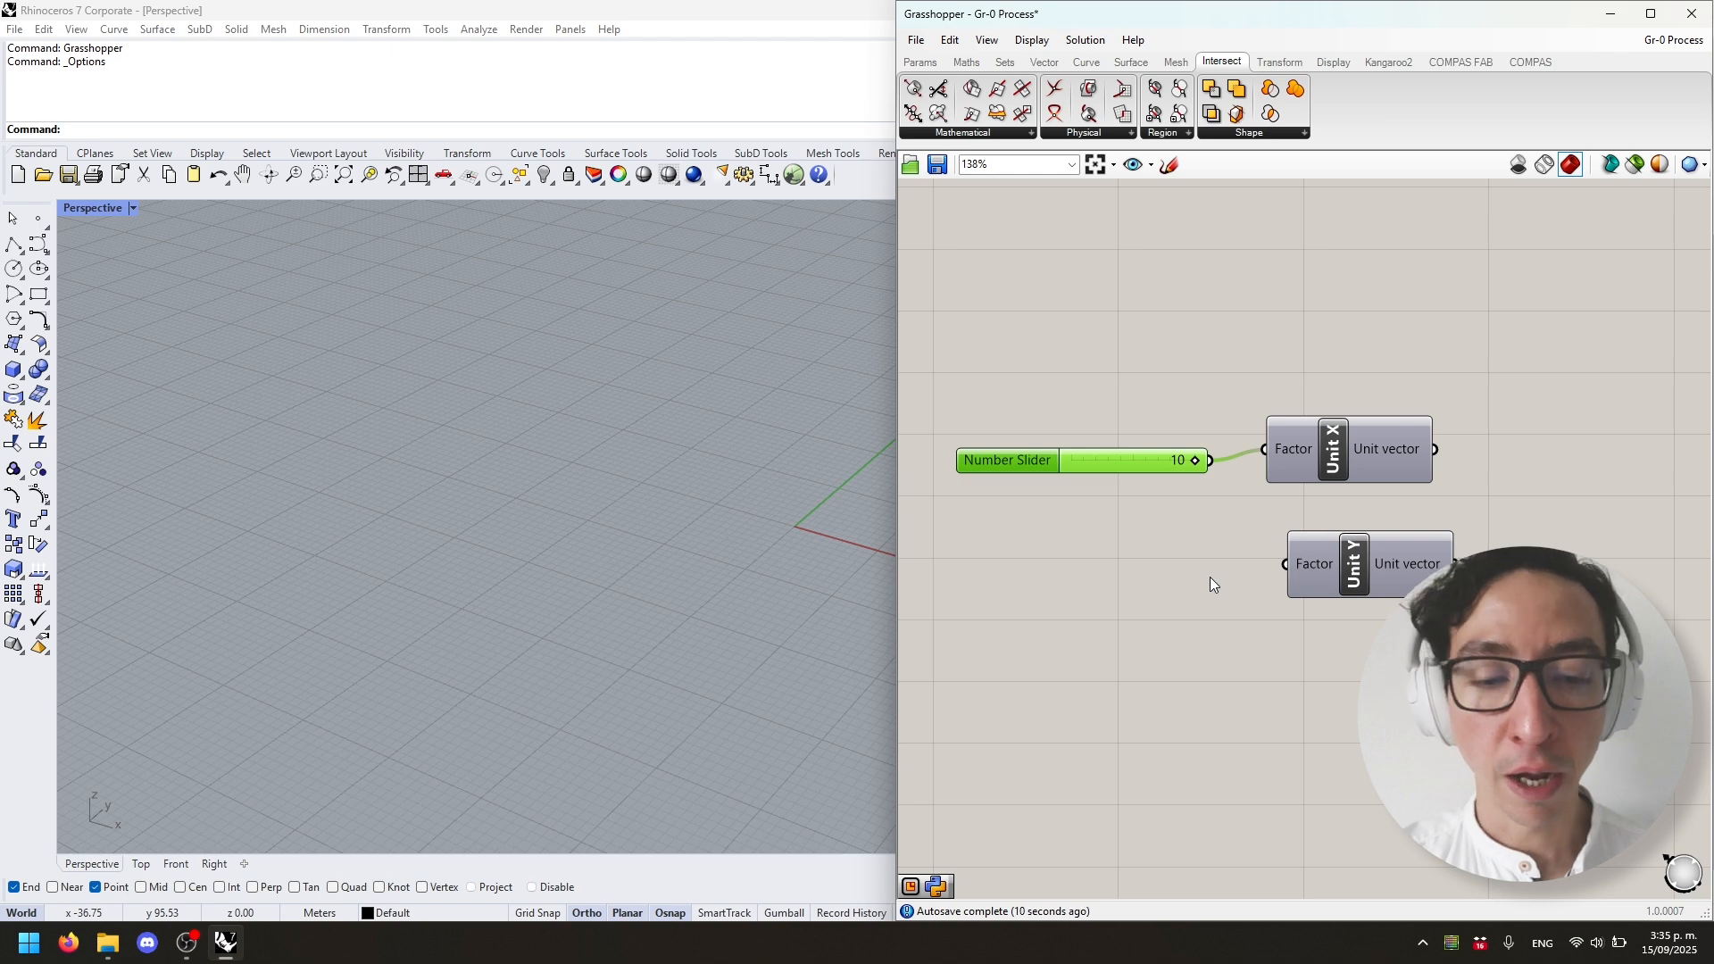
key(ctrl+c)
key(ctrl+v)
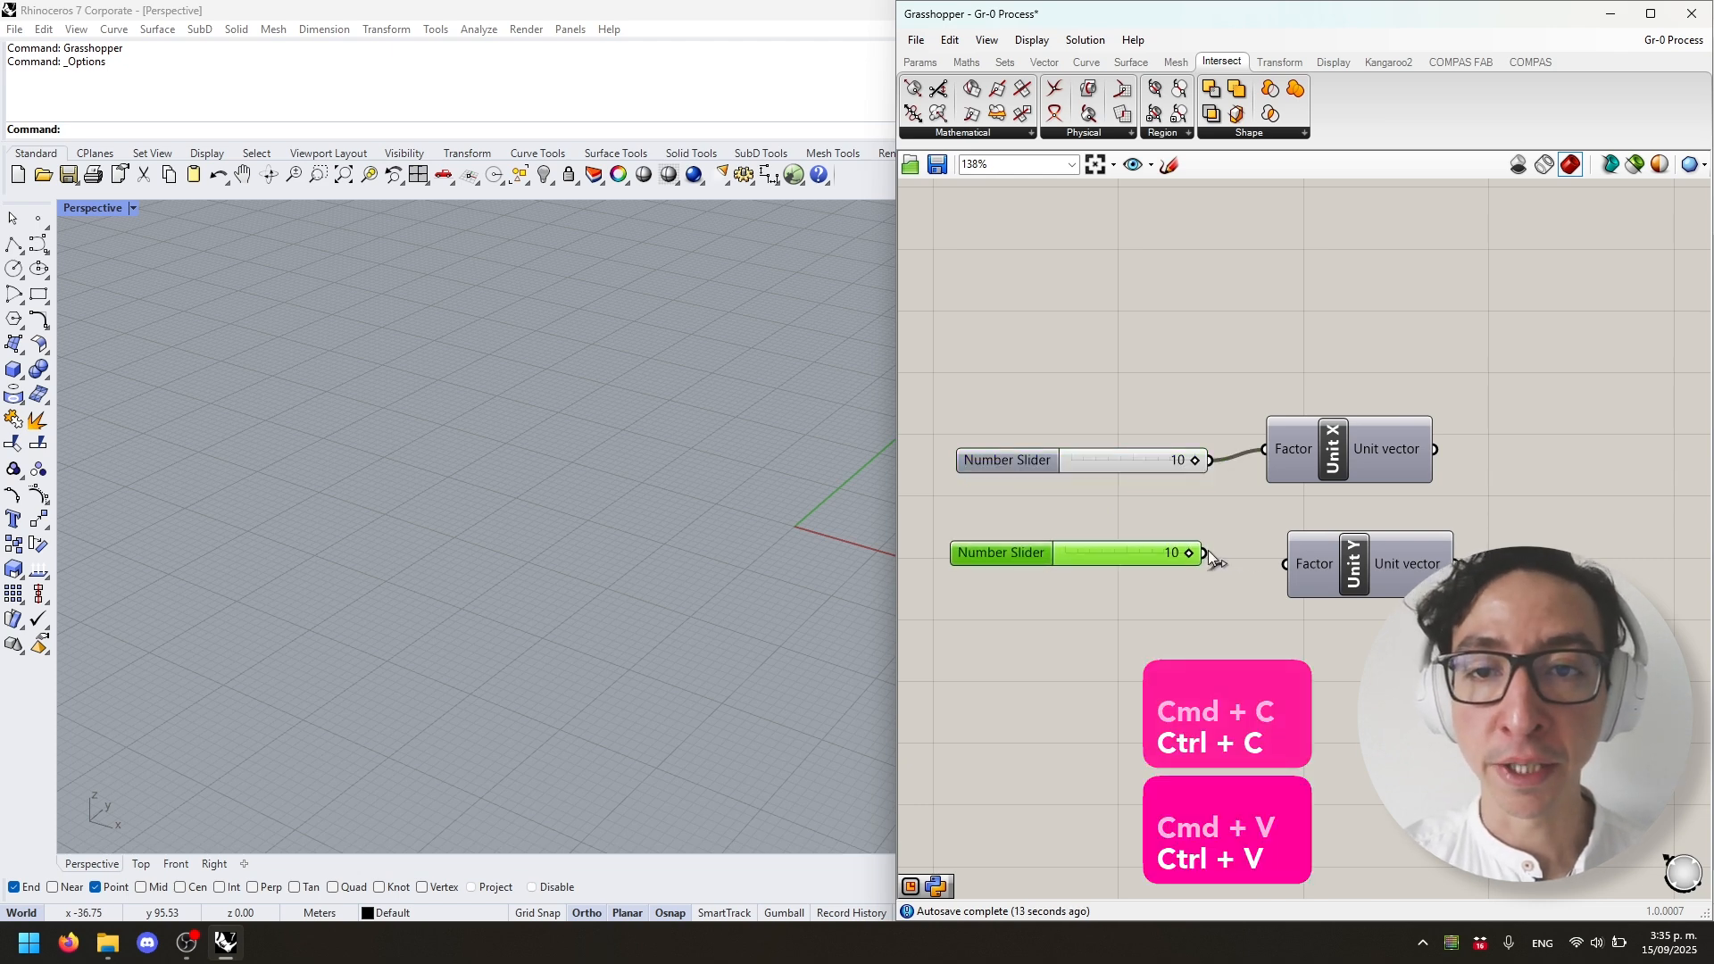
drag(1205, 552, 1333, 553)
Step: Add a Rectangle component after the unit vectors and line Unit Y up with its slider
right_drag(1554, 511, 1512, 514)
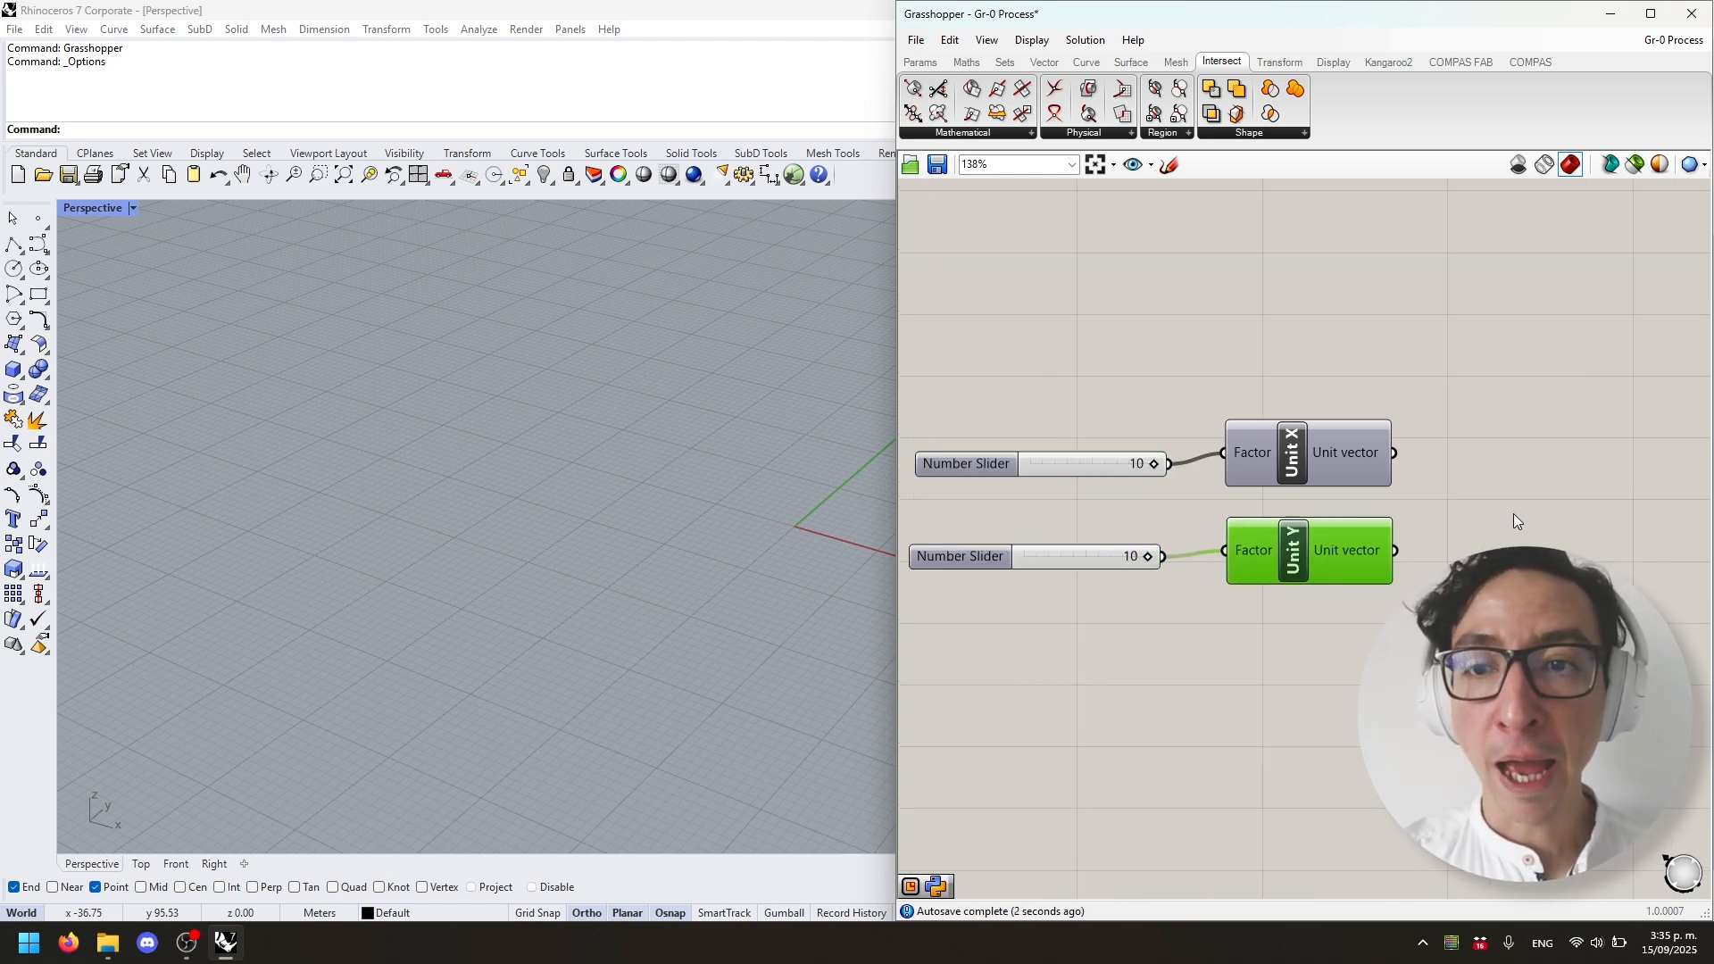
double_click(1513, 514)
text(recta)
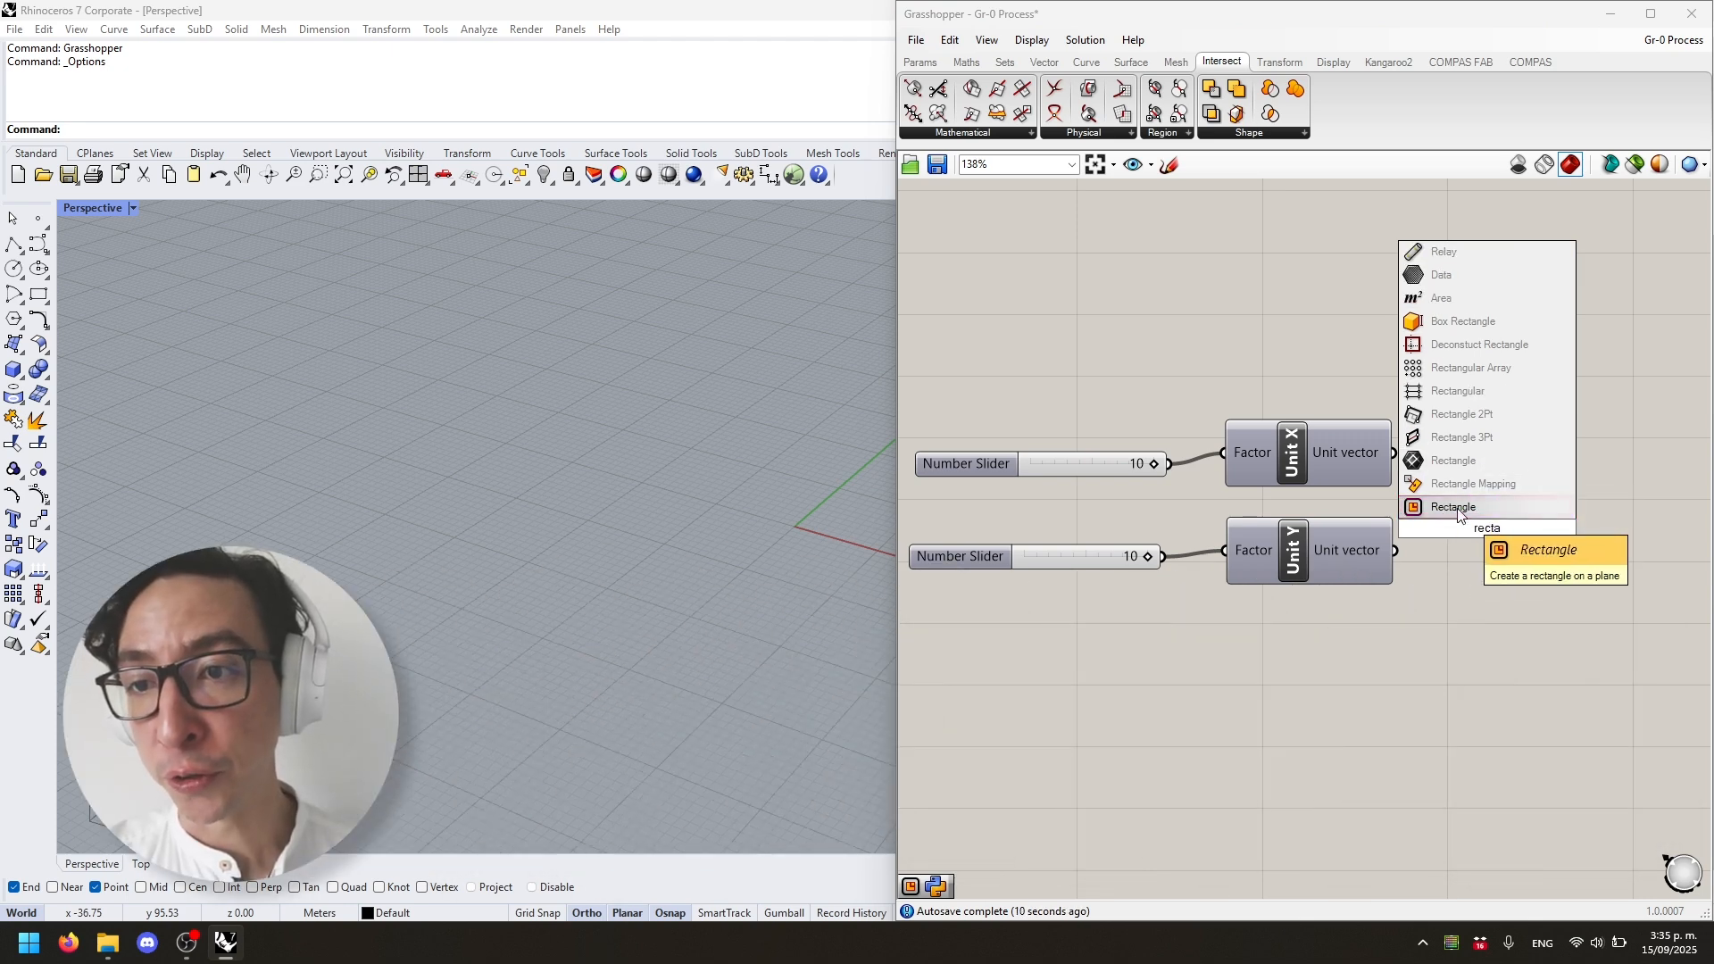
click(1459, 507)
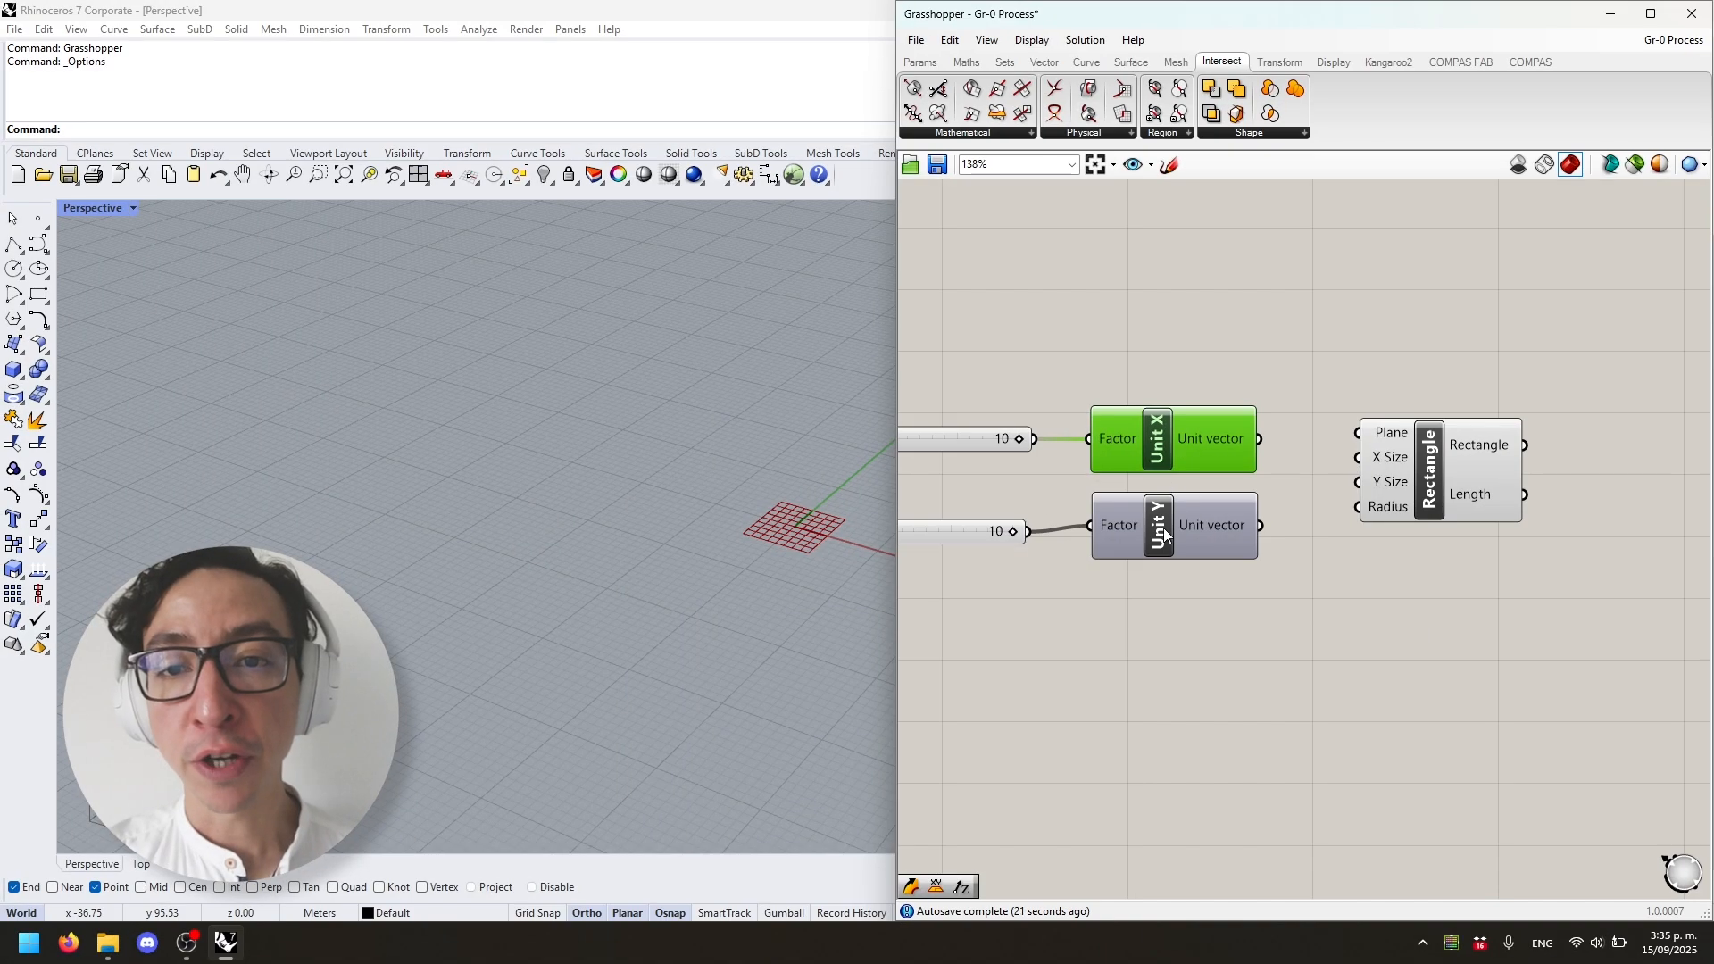
click(1232, 505)
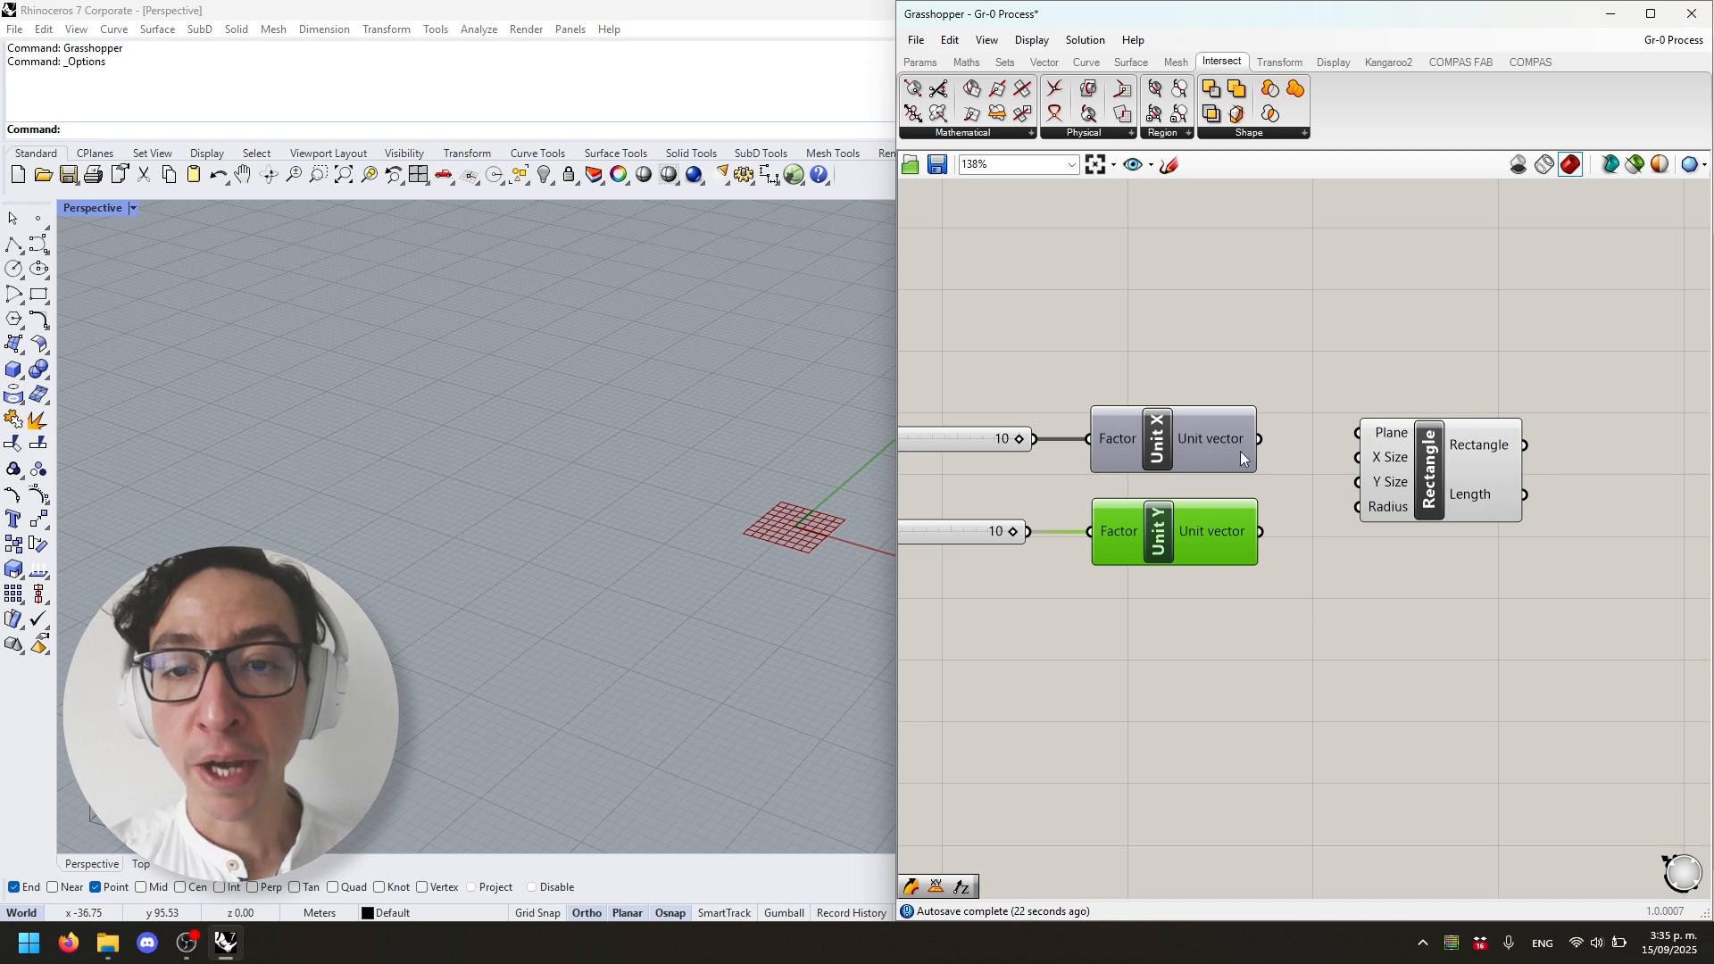
Step: Connect the Unit X vector to the Rectangle's X Size and the Unit Y vector to its Y Size
drag(1259, 438, 1358, 457)
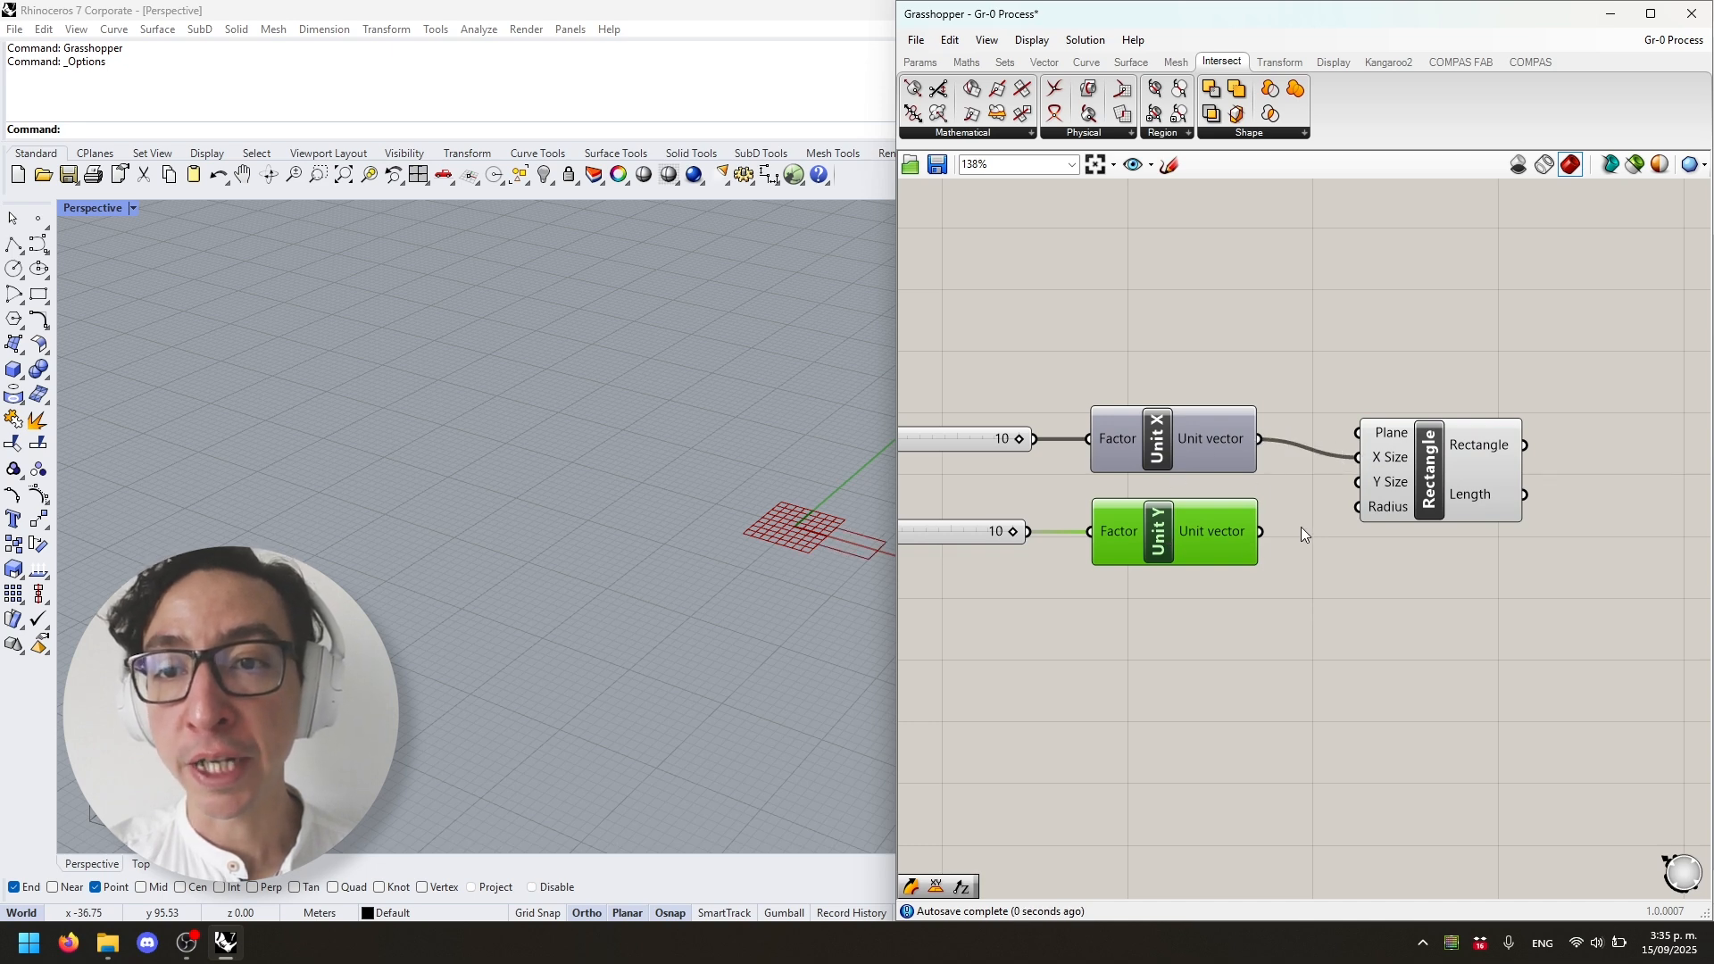
drag(1259, 531, 1358, 482)
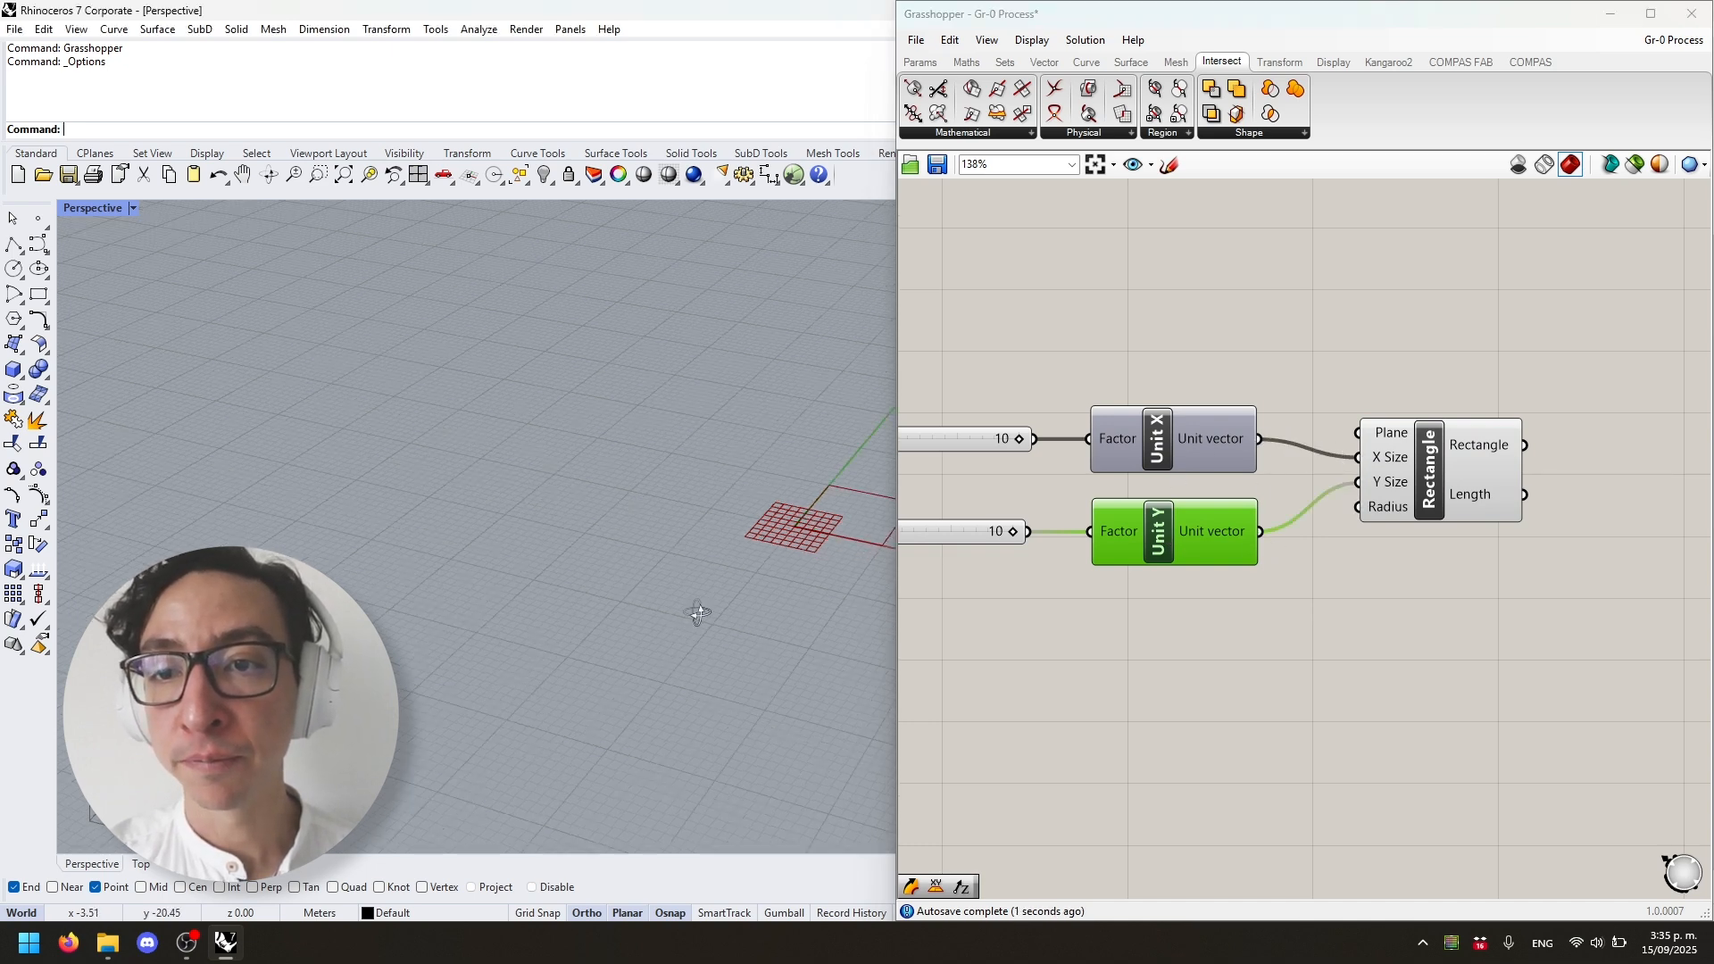
mouse_move(699, 613)
right_down()
mouse_move(810, 589)
mouse_move(693, 582)
right_up()
scroll(782, 527, up, 8)
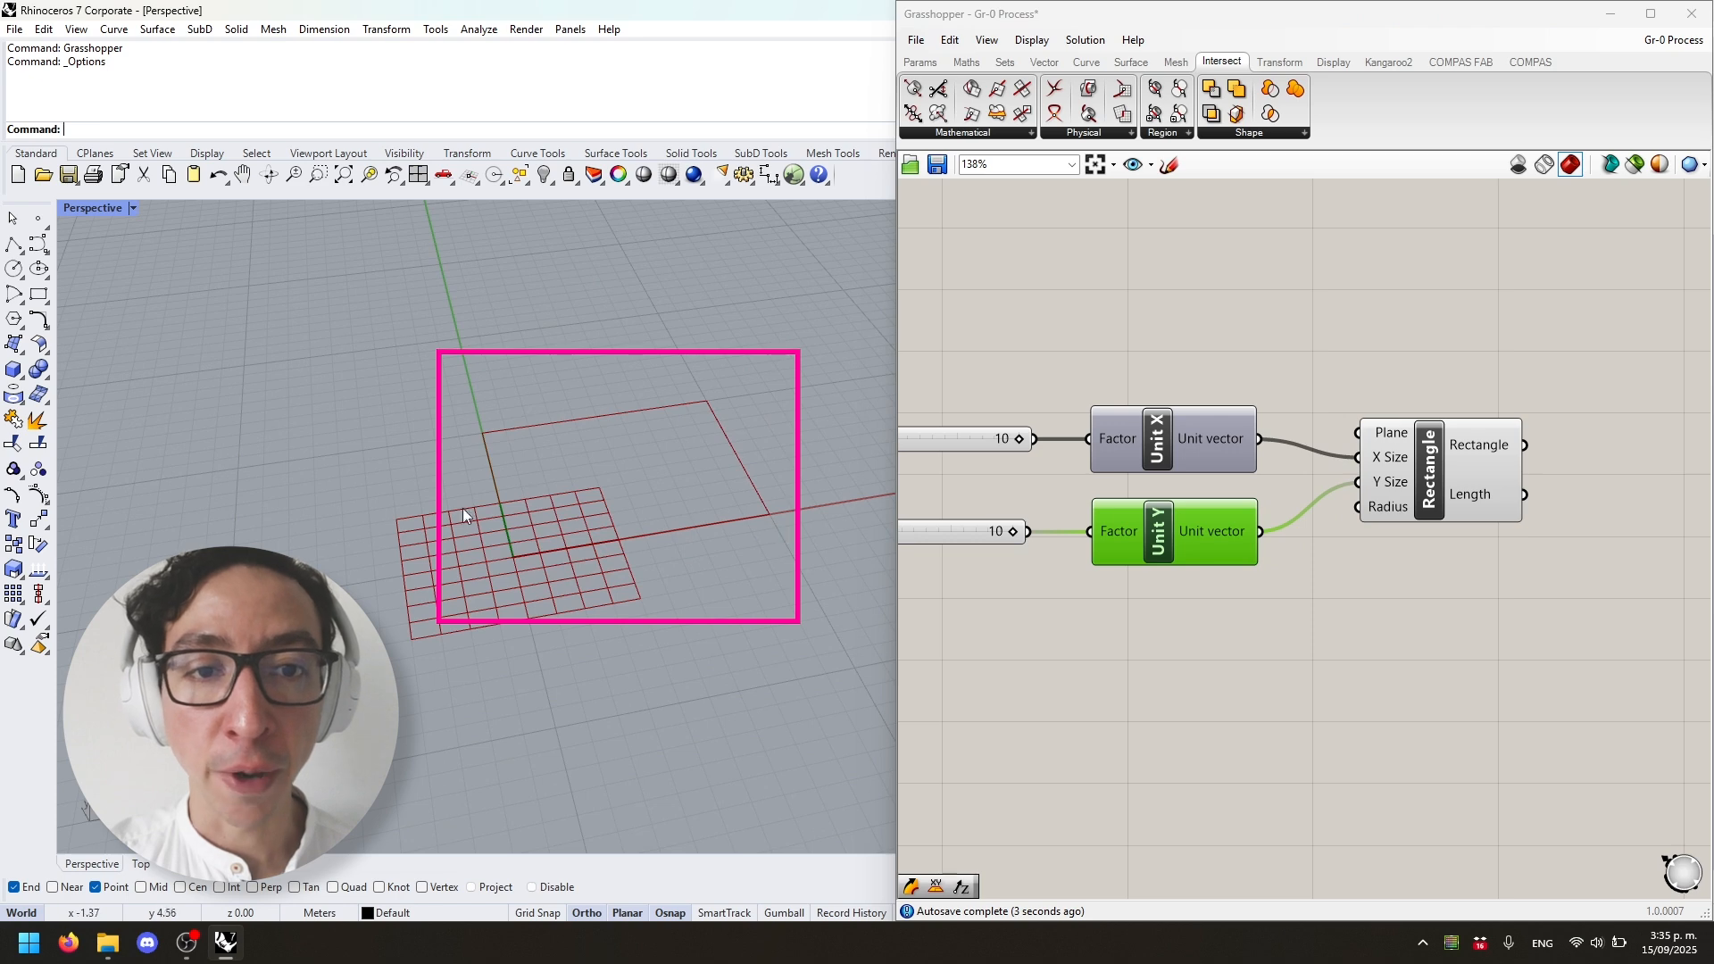
right_drag(689, 552, 624, 509)
right_drag(650, 644, 595, 538)
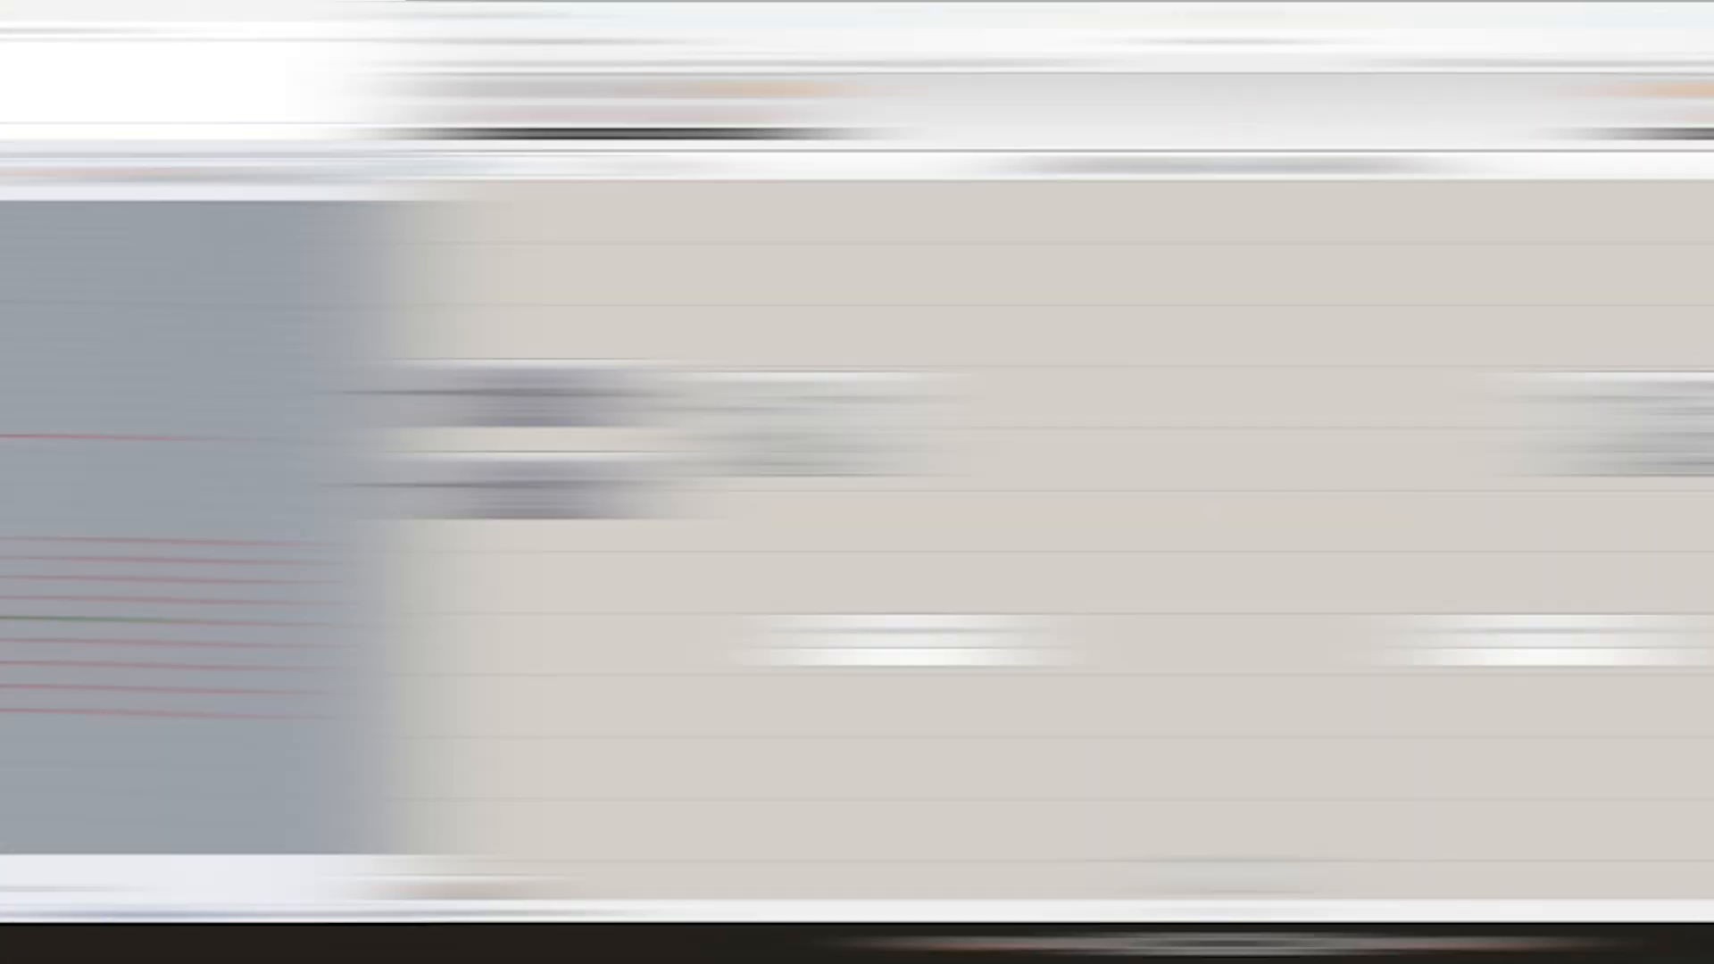
Step: Add a Unit Z component below the Rectangle and drive its Factor with a copy of the slider set to 10
double_click(1414, 656)
text(z)
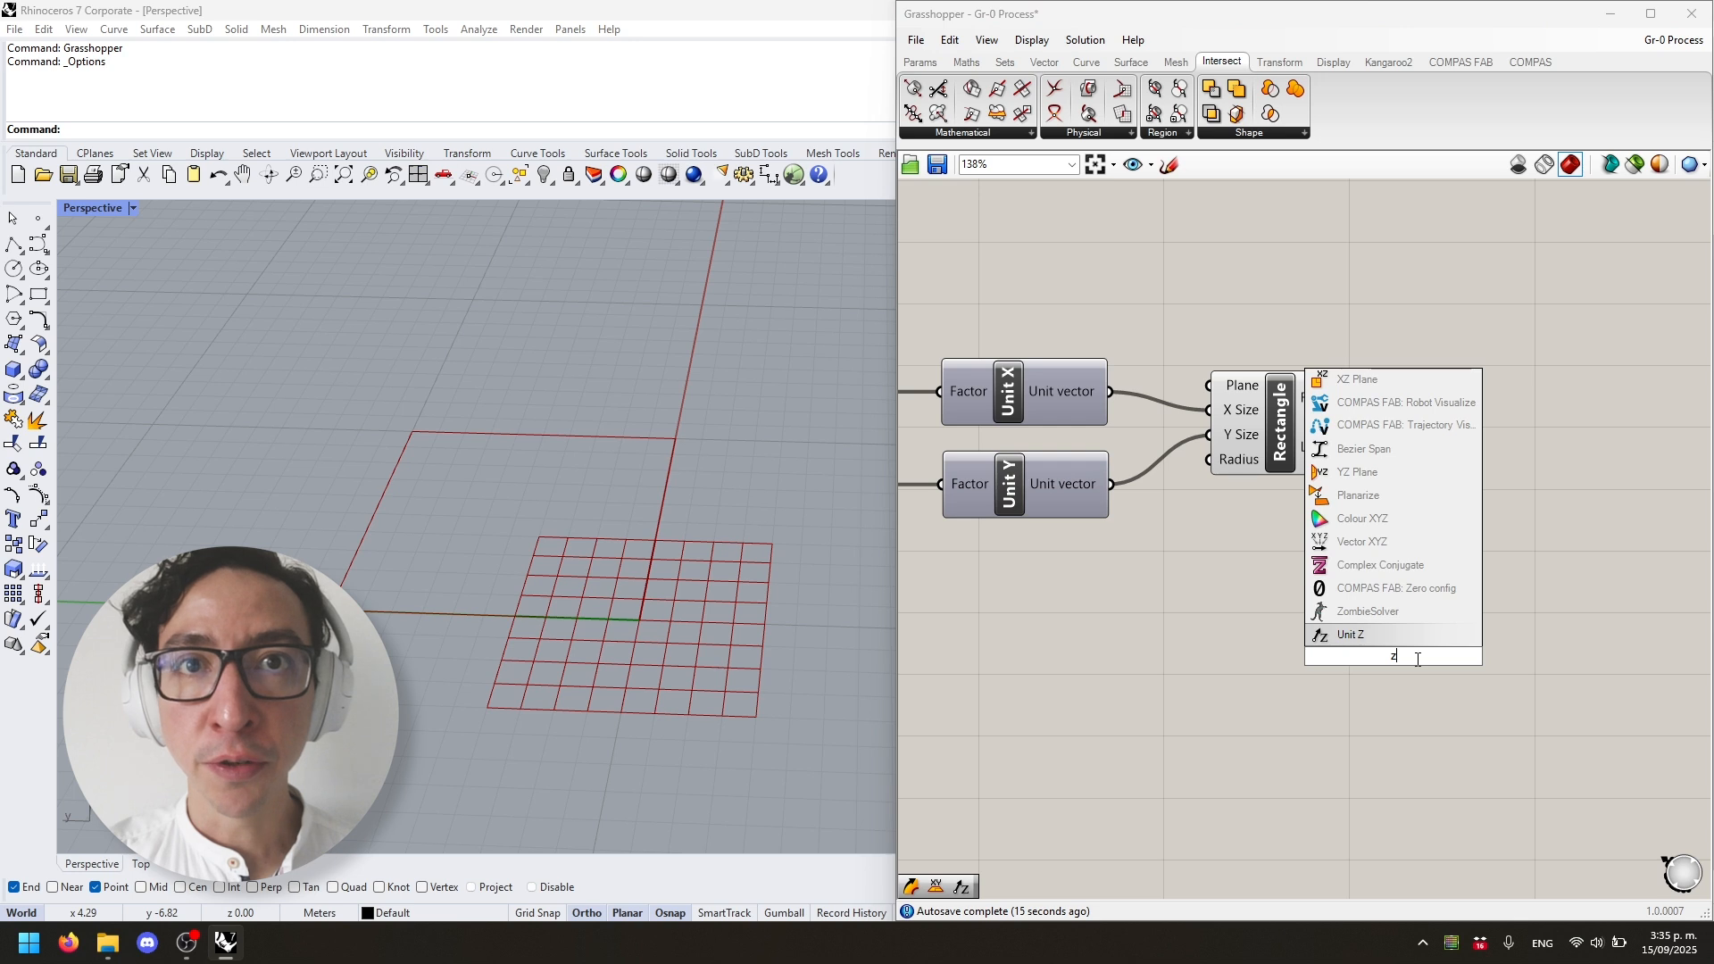
key(Return)
right_drag(1219, 592, 1347, 574)
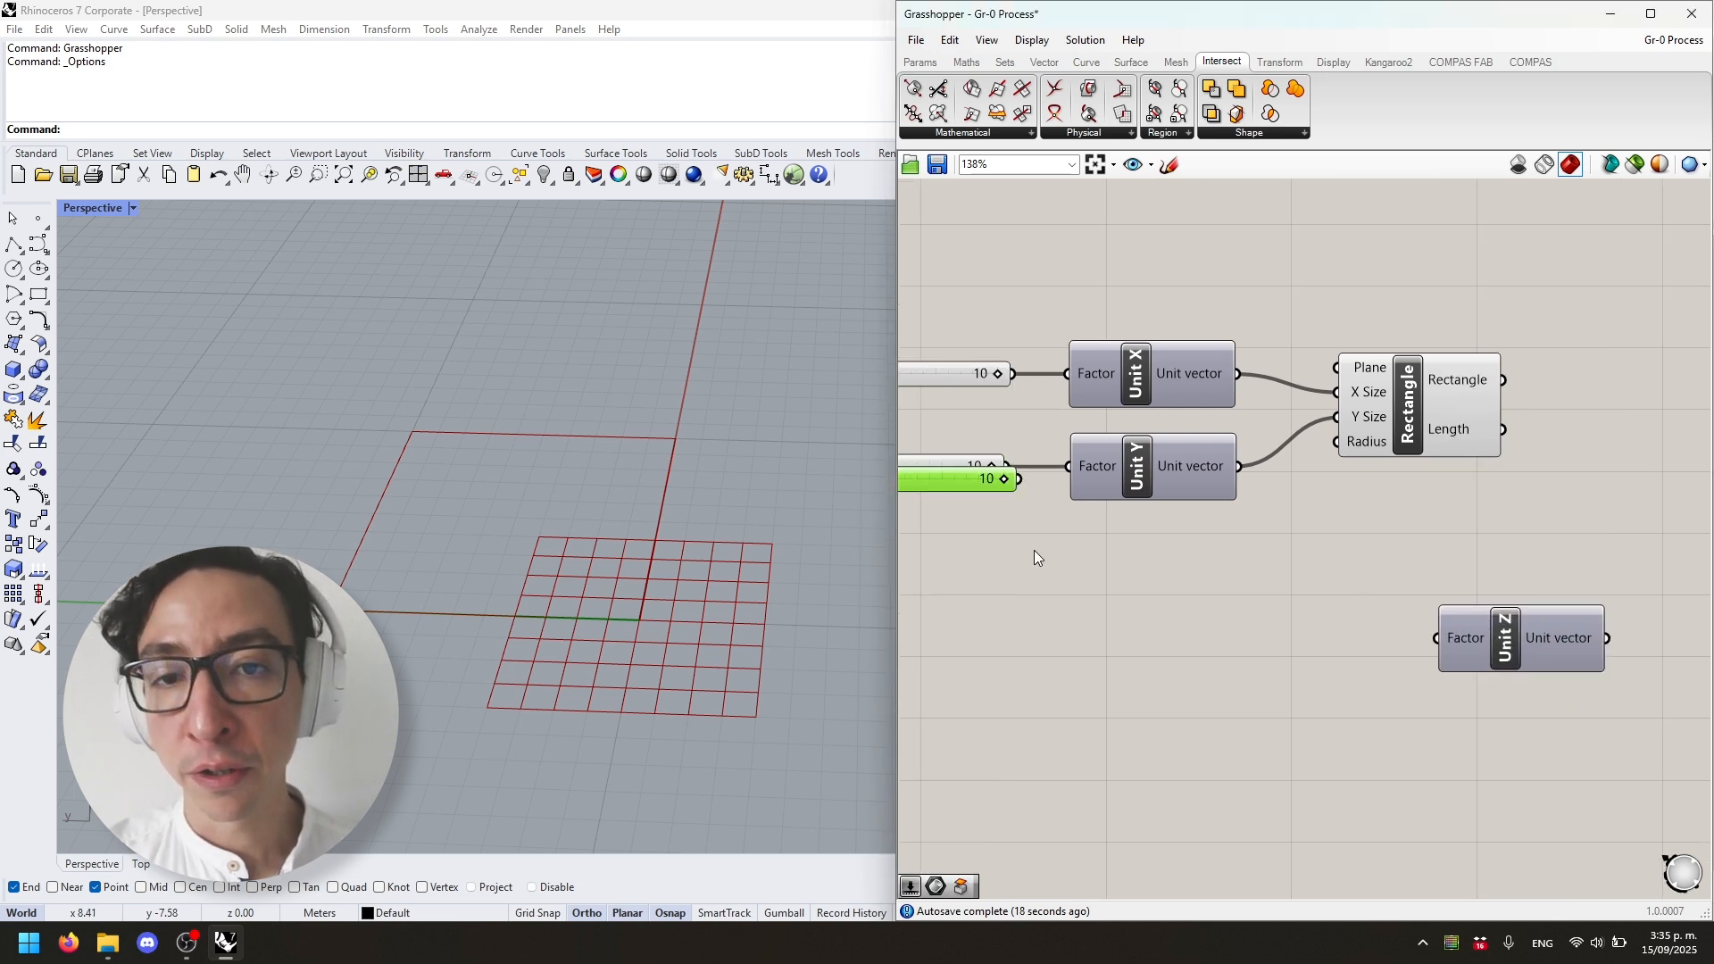
drag(945, 479, 1489, 646)
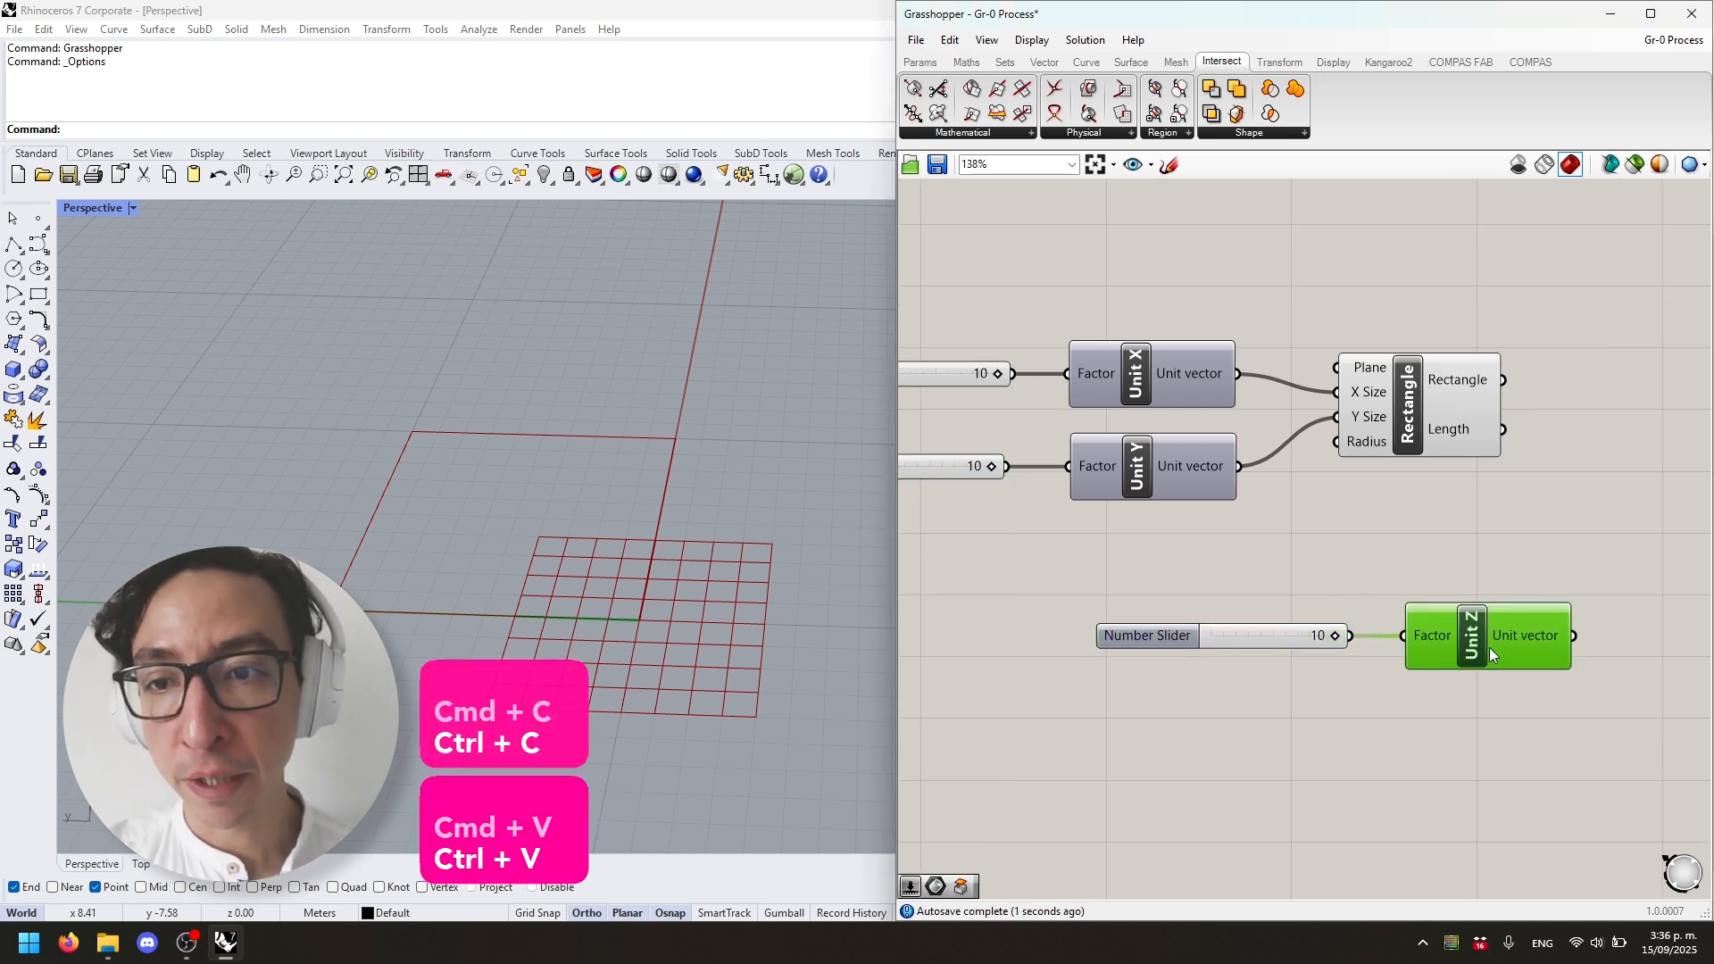
Step: Add an Extrude component and position it between the Rectangle and Unit Z outputs
double_click(1481, 559)
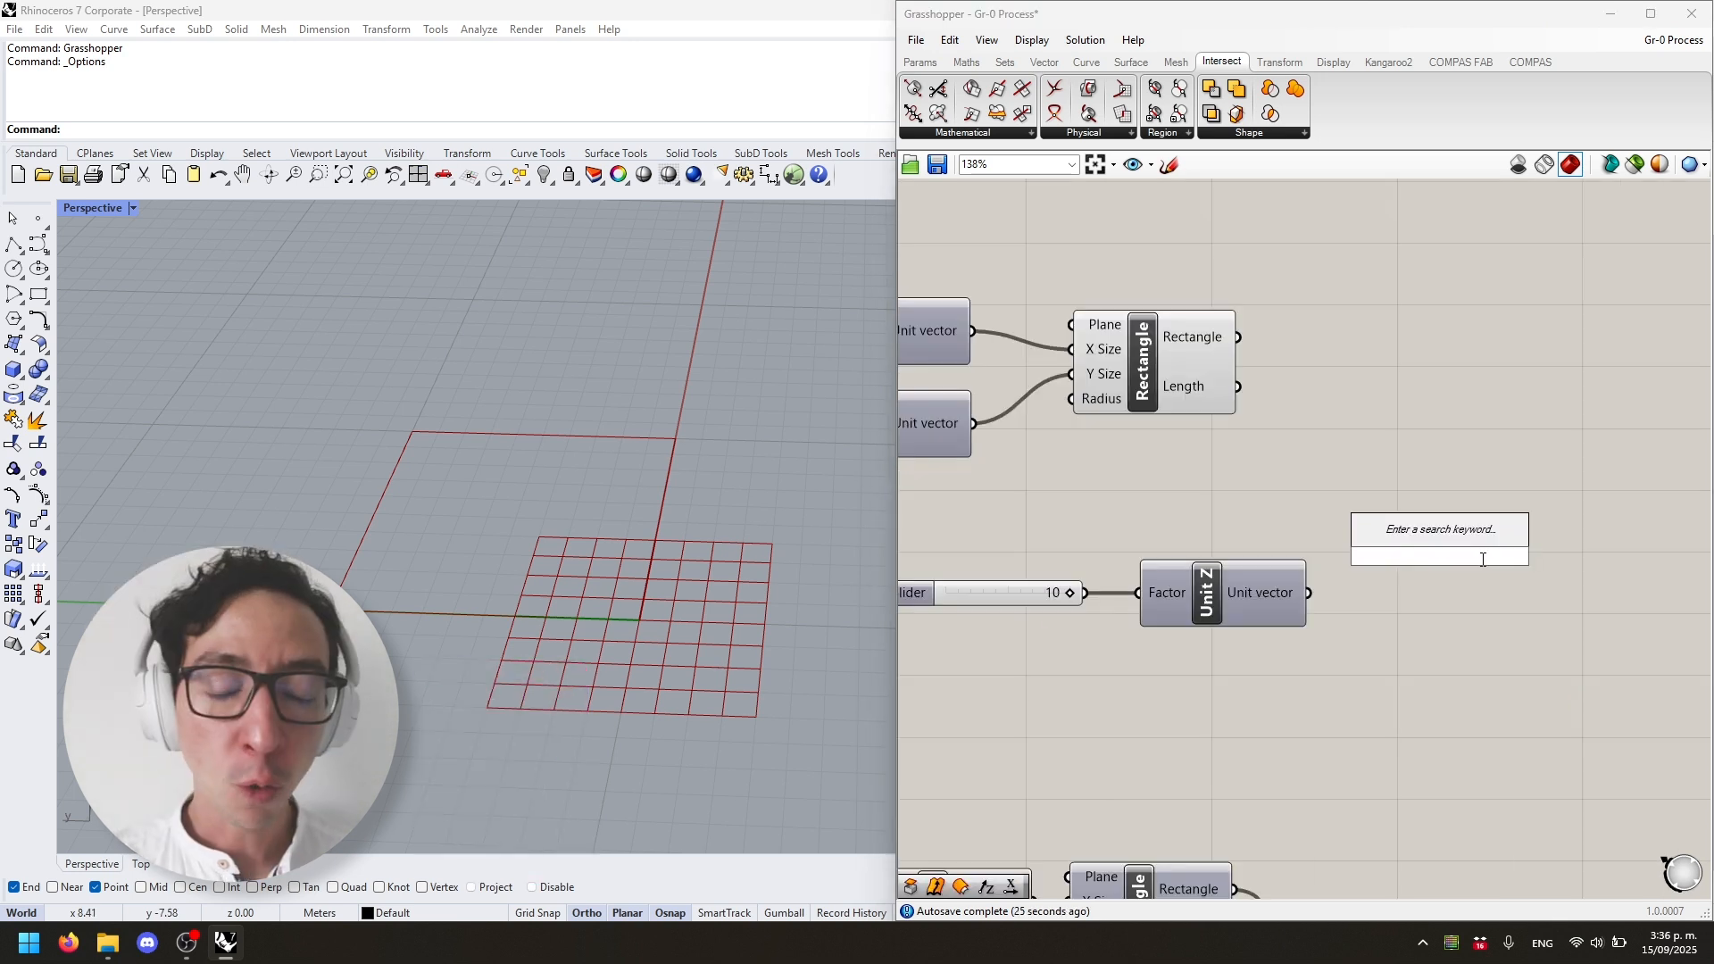
text(extr)
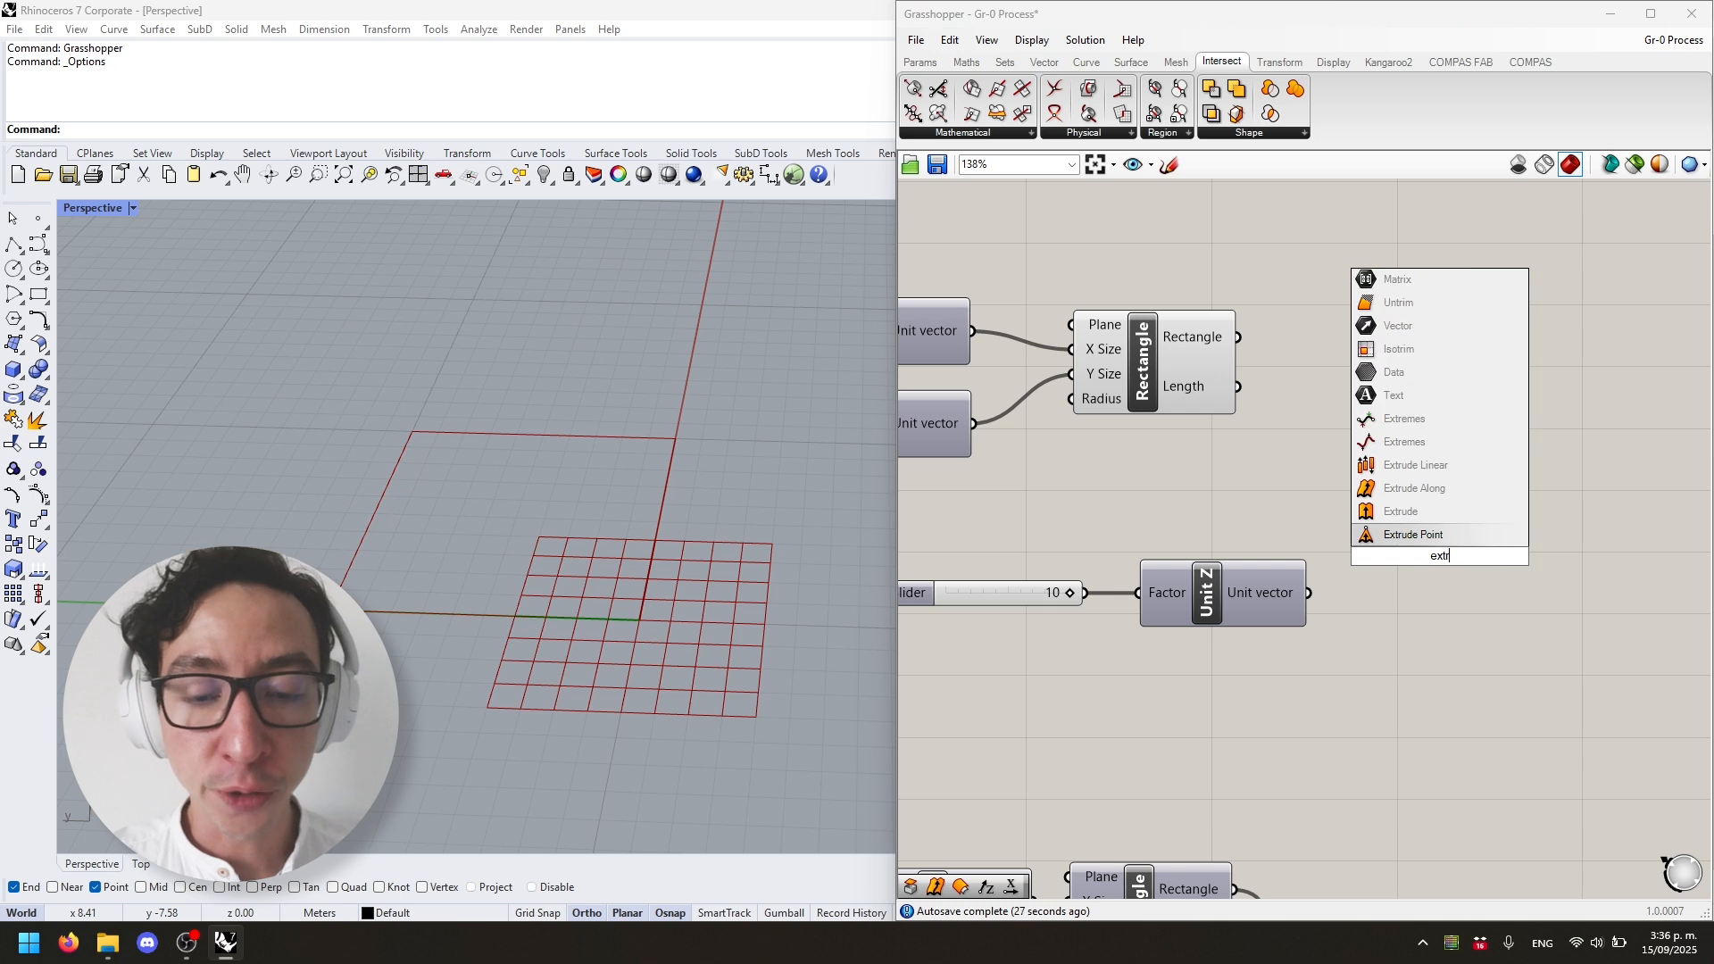
key(Up)
key(Return)
drag(1439, 564, 1478, 486)
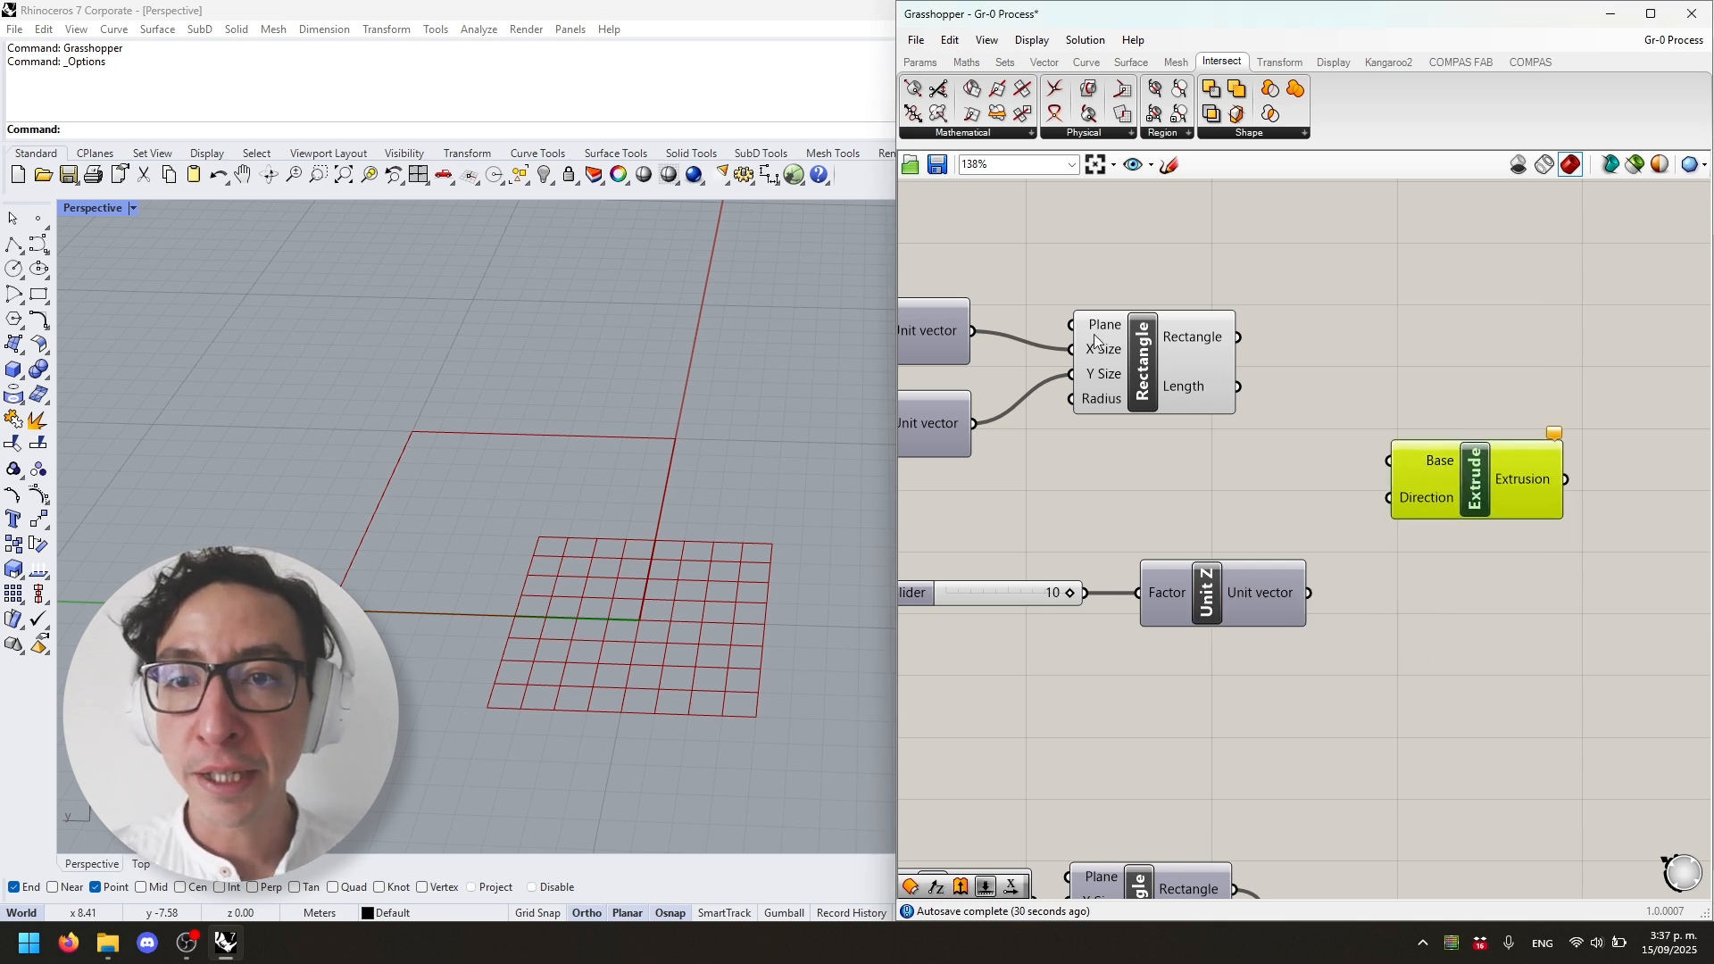
Step: Connect the Rectangle output to the Extrude Base and the Unit Z vector to its Direction
drag(1238, 336, 1388, 461)
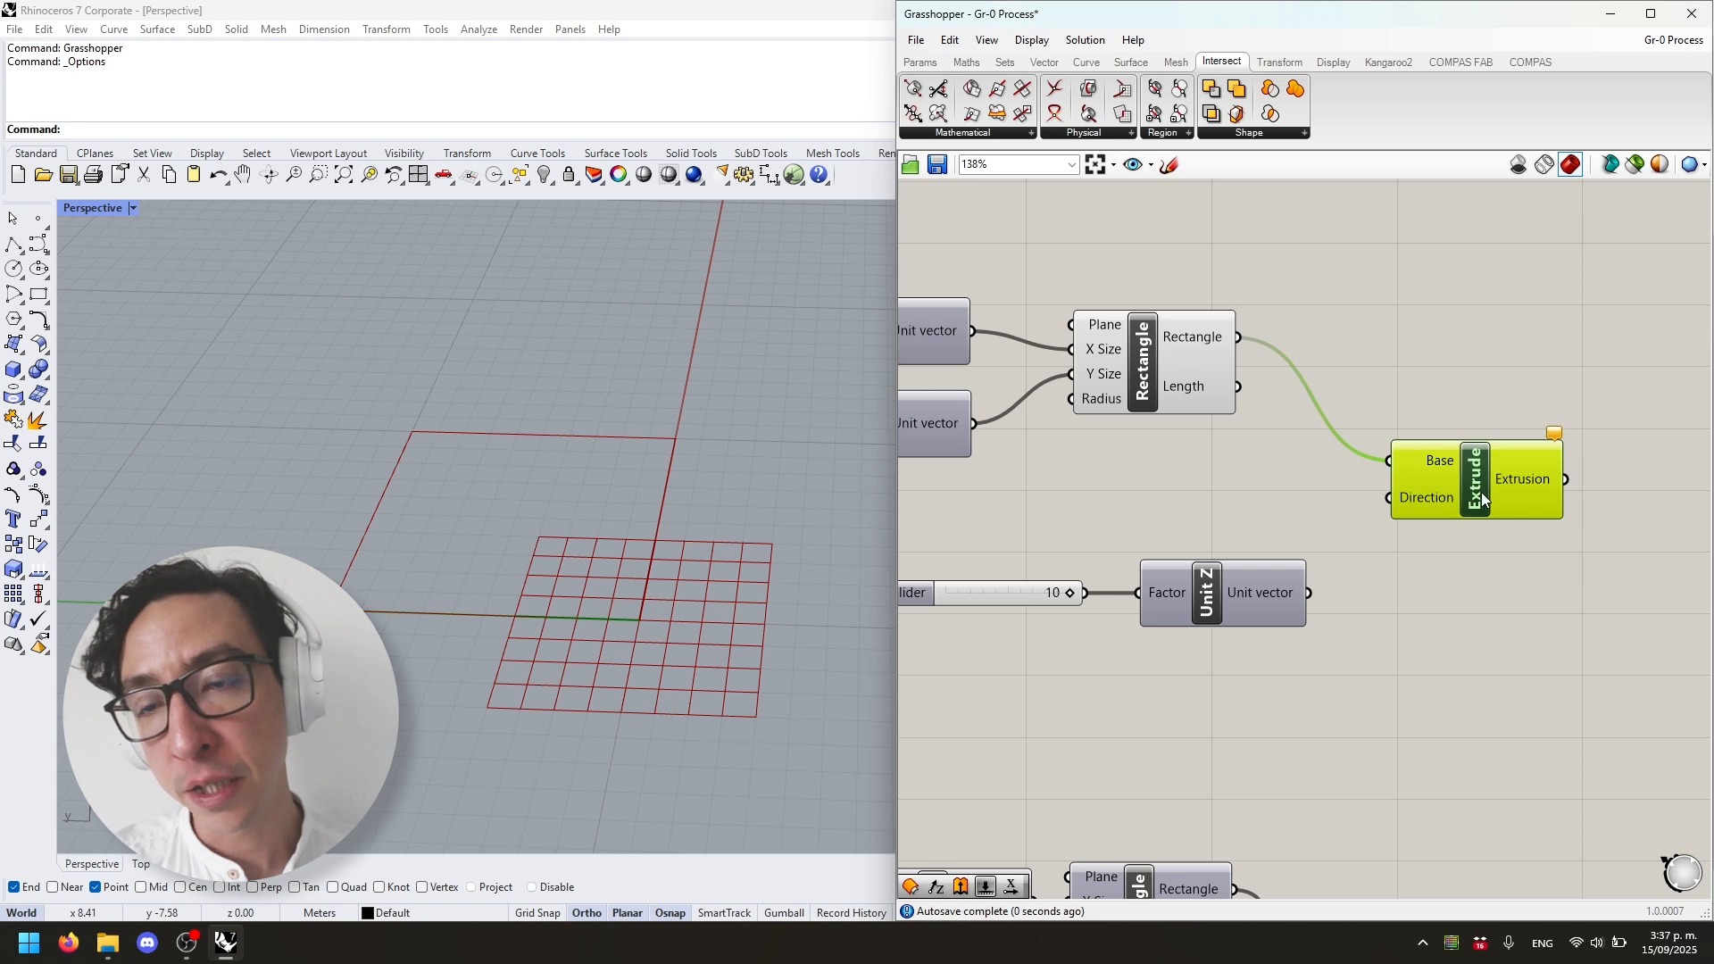
drag(1481, 491, 1494, 502)
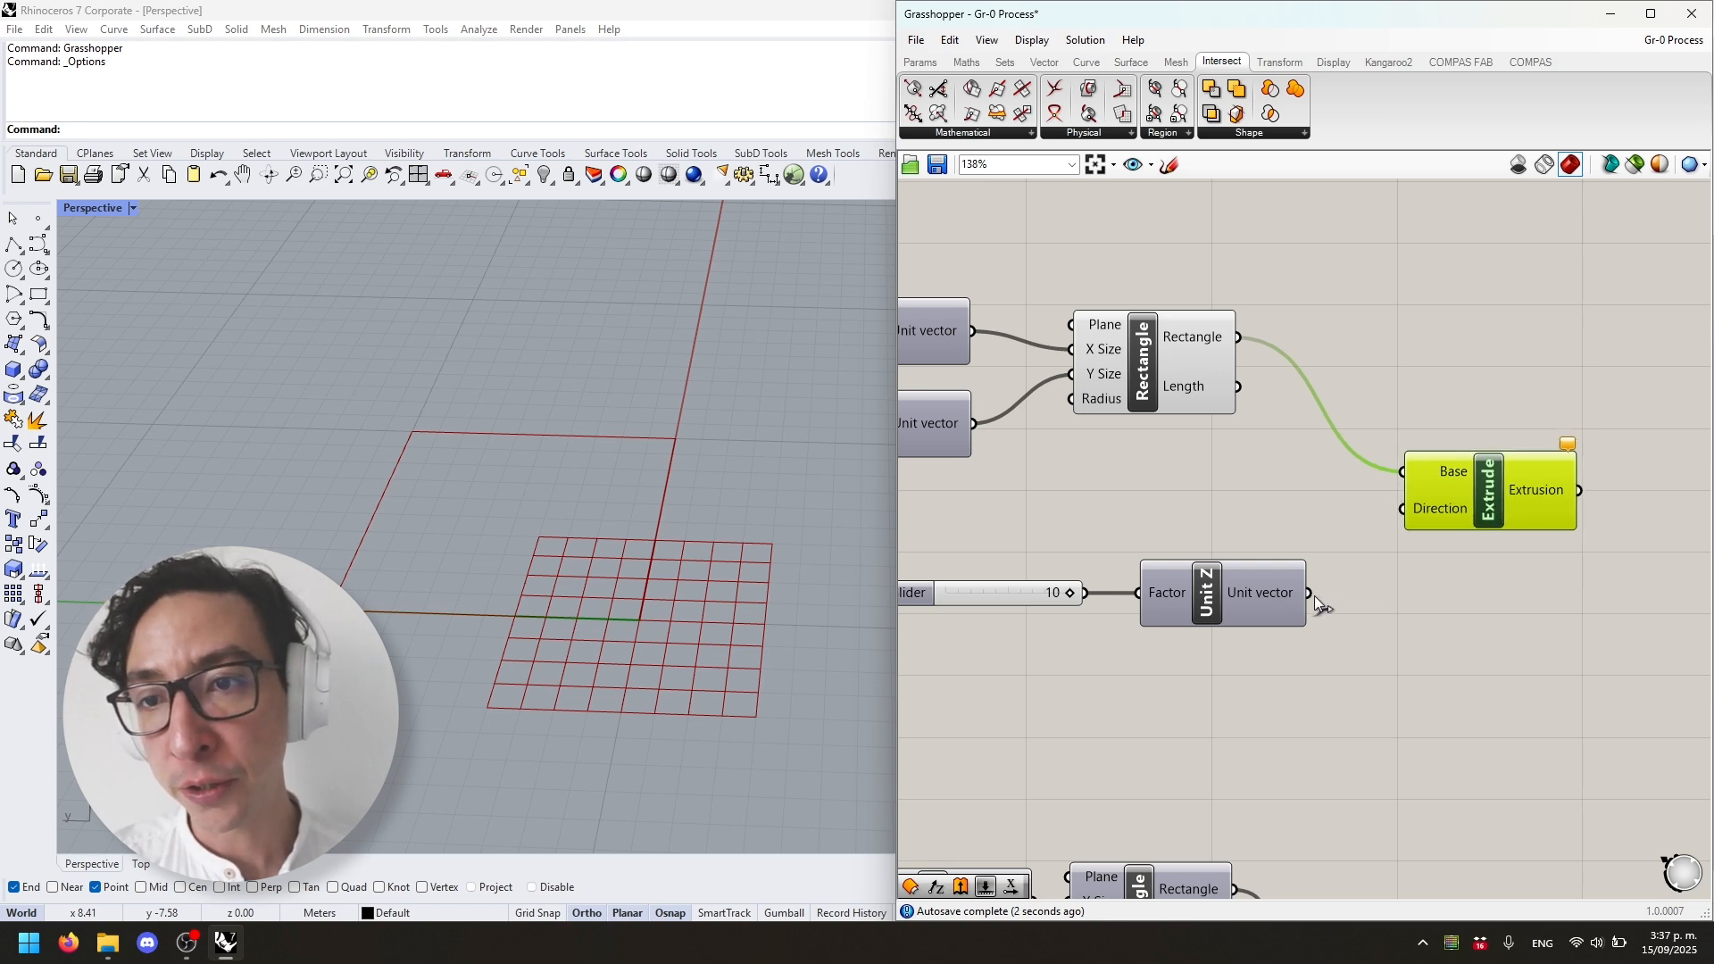
drag(1309, 593, 1400, 511)
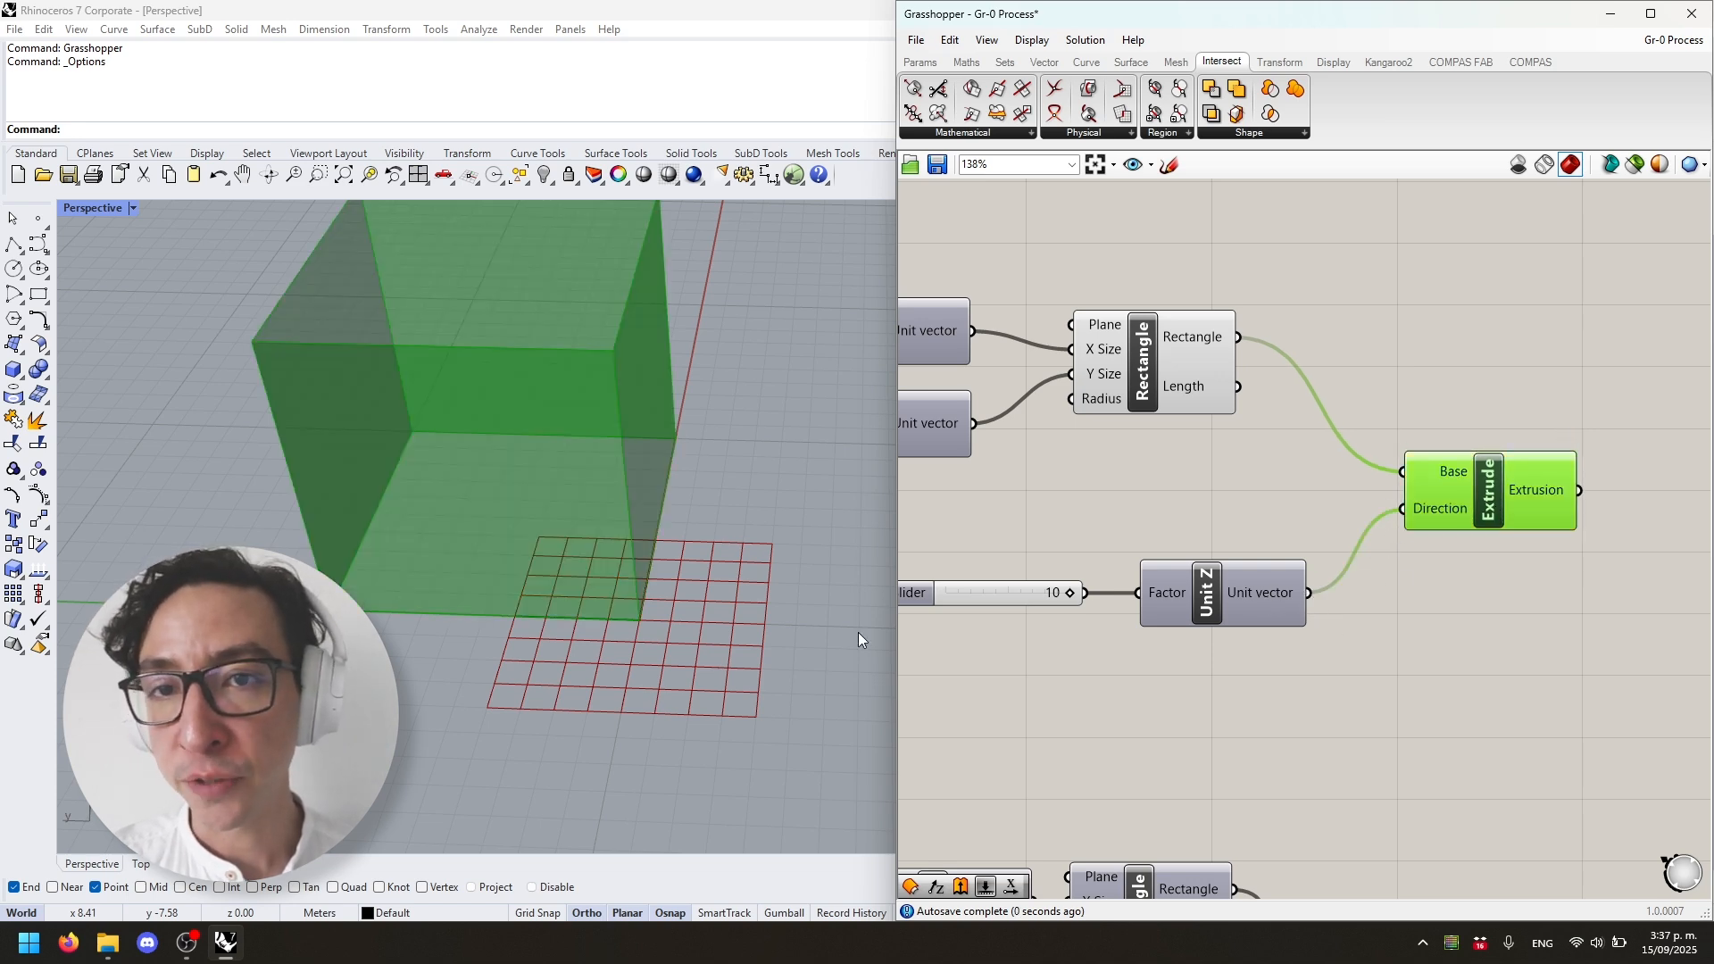
Step: Add a Cap Holes component after the Extrude and connect the Extrusion output to its Brep input
right_drag(859, 632, 377, 393)
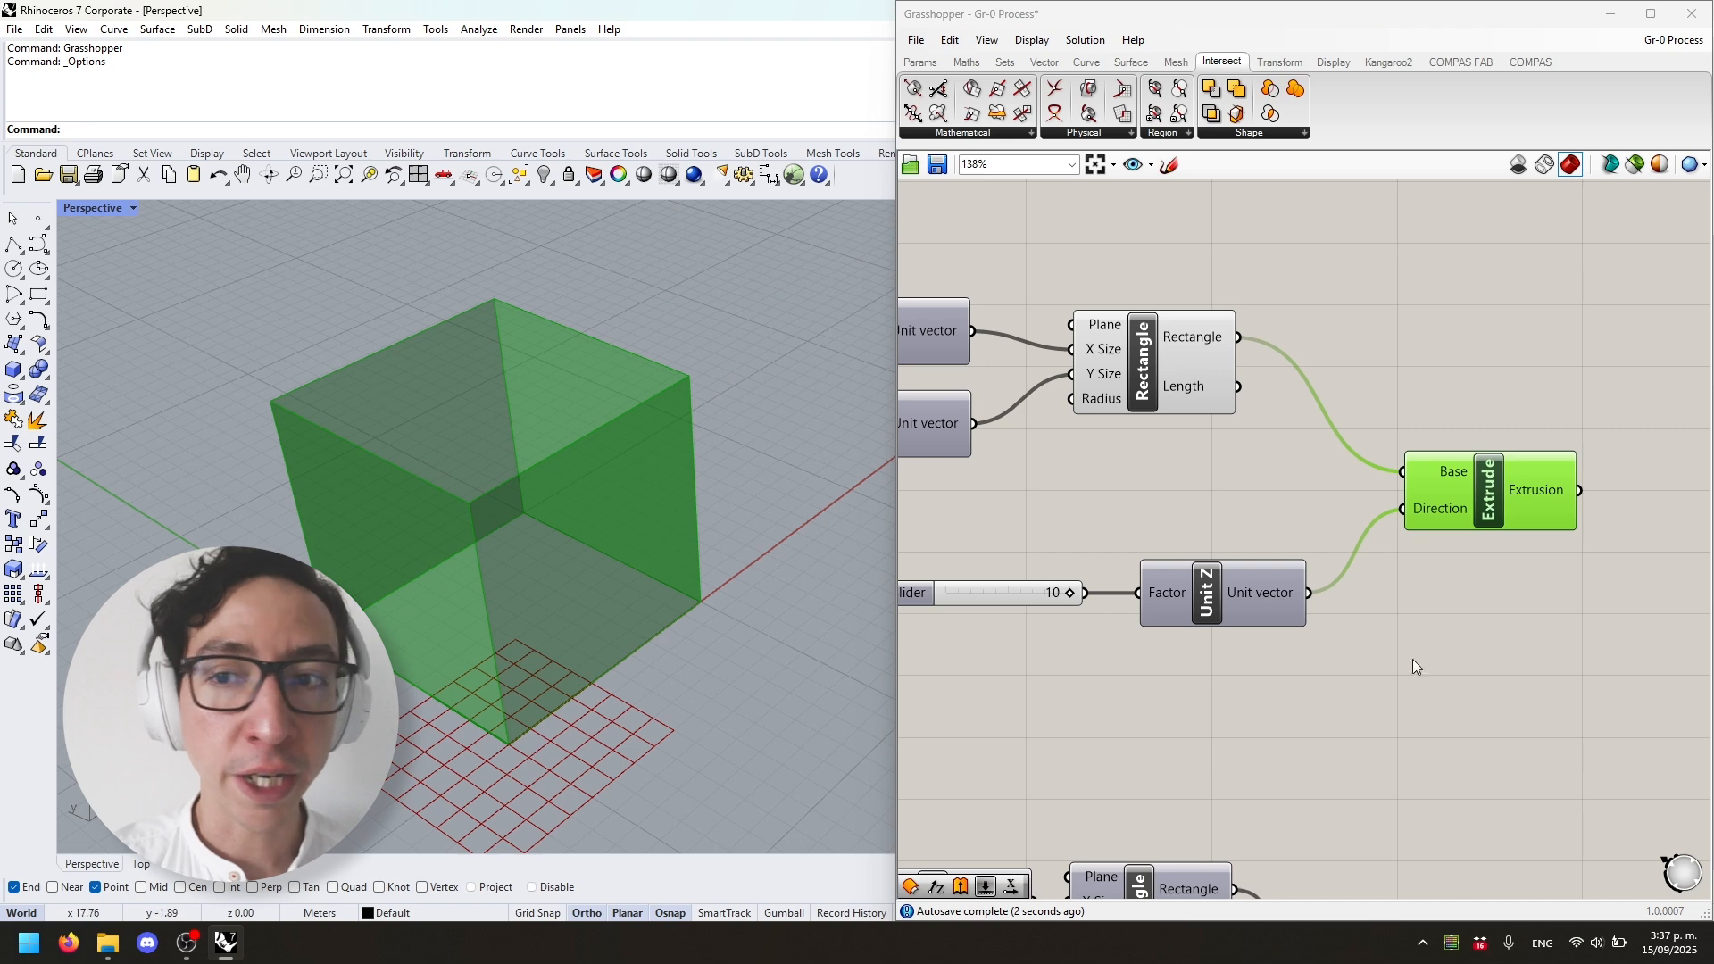
right_drag(441, 657, 592, 509)
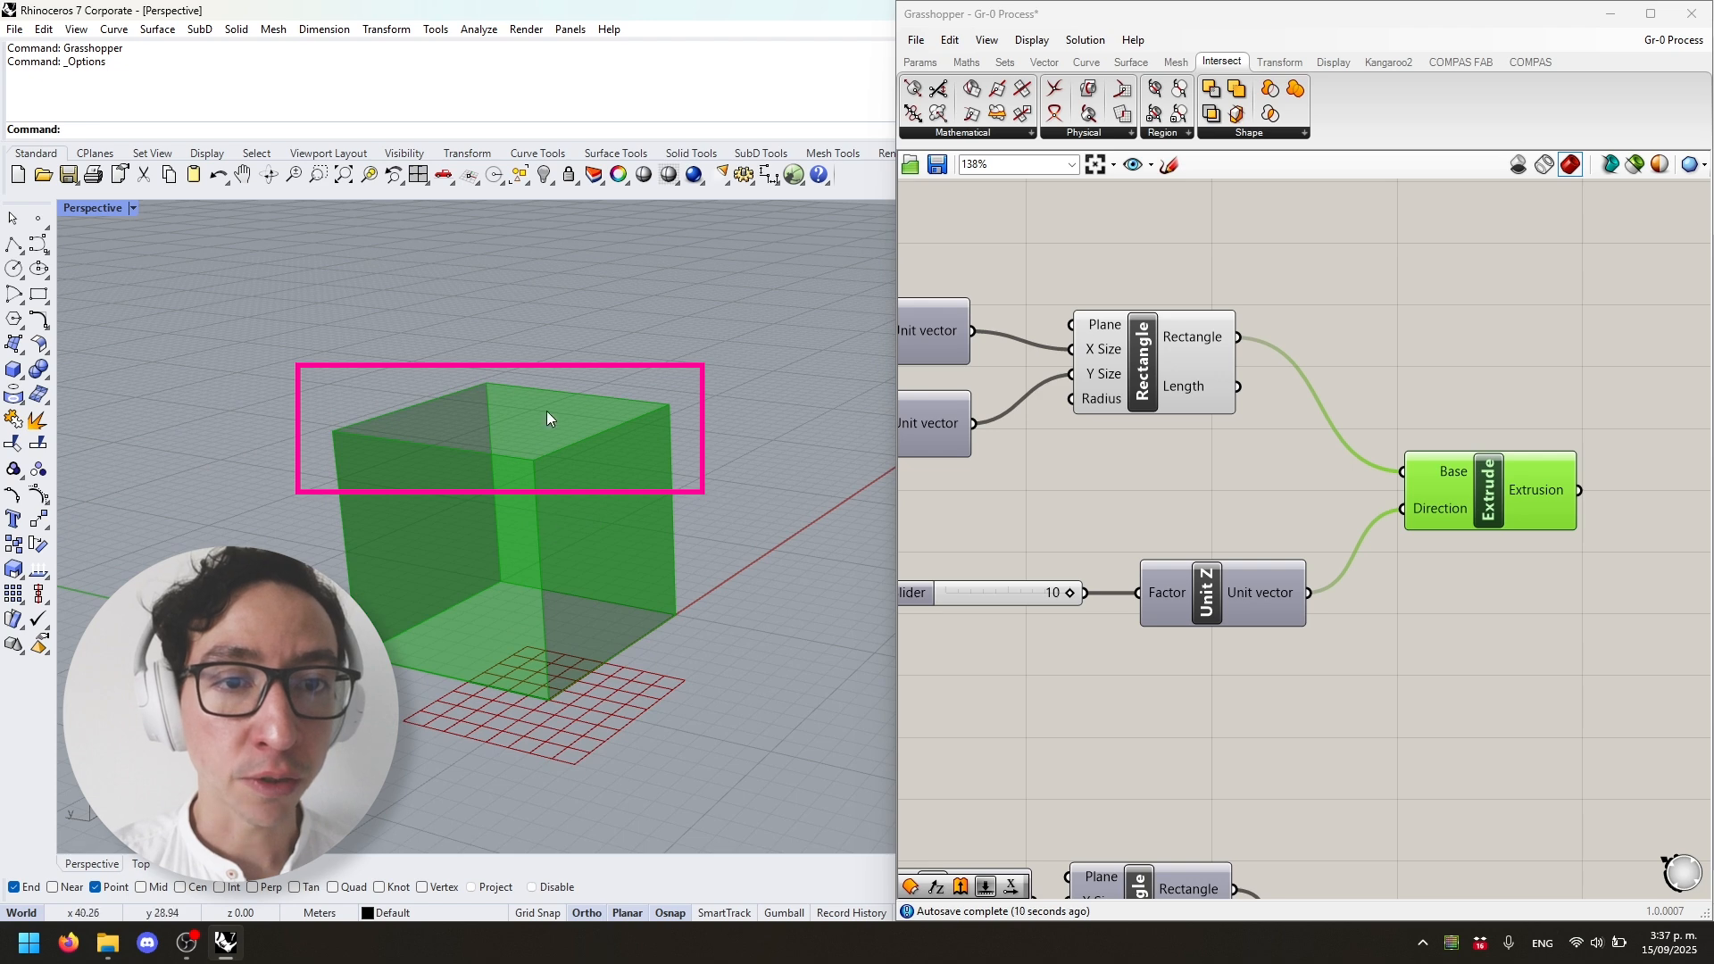
right_drag(547, 411, 598, 652)
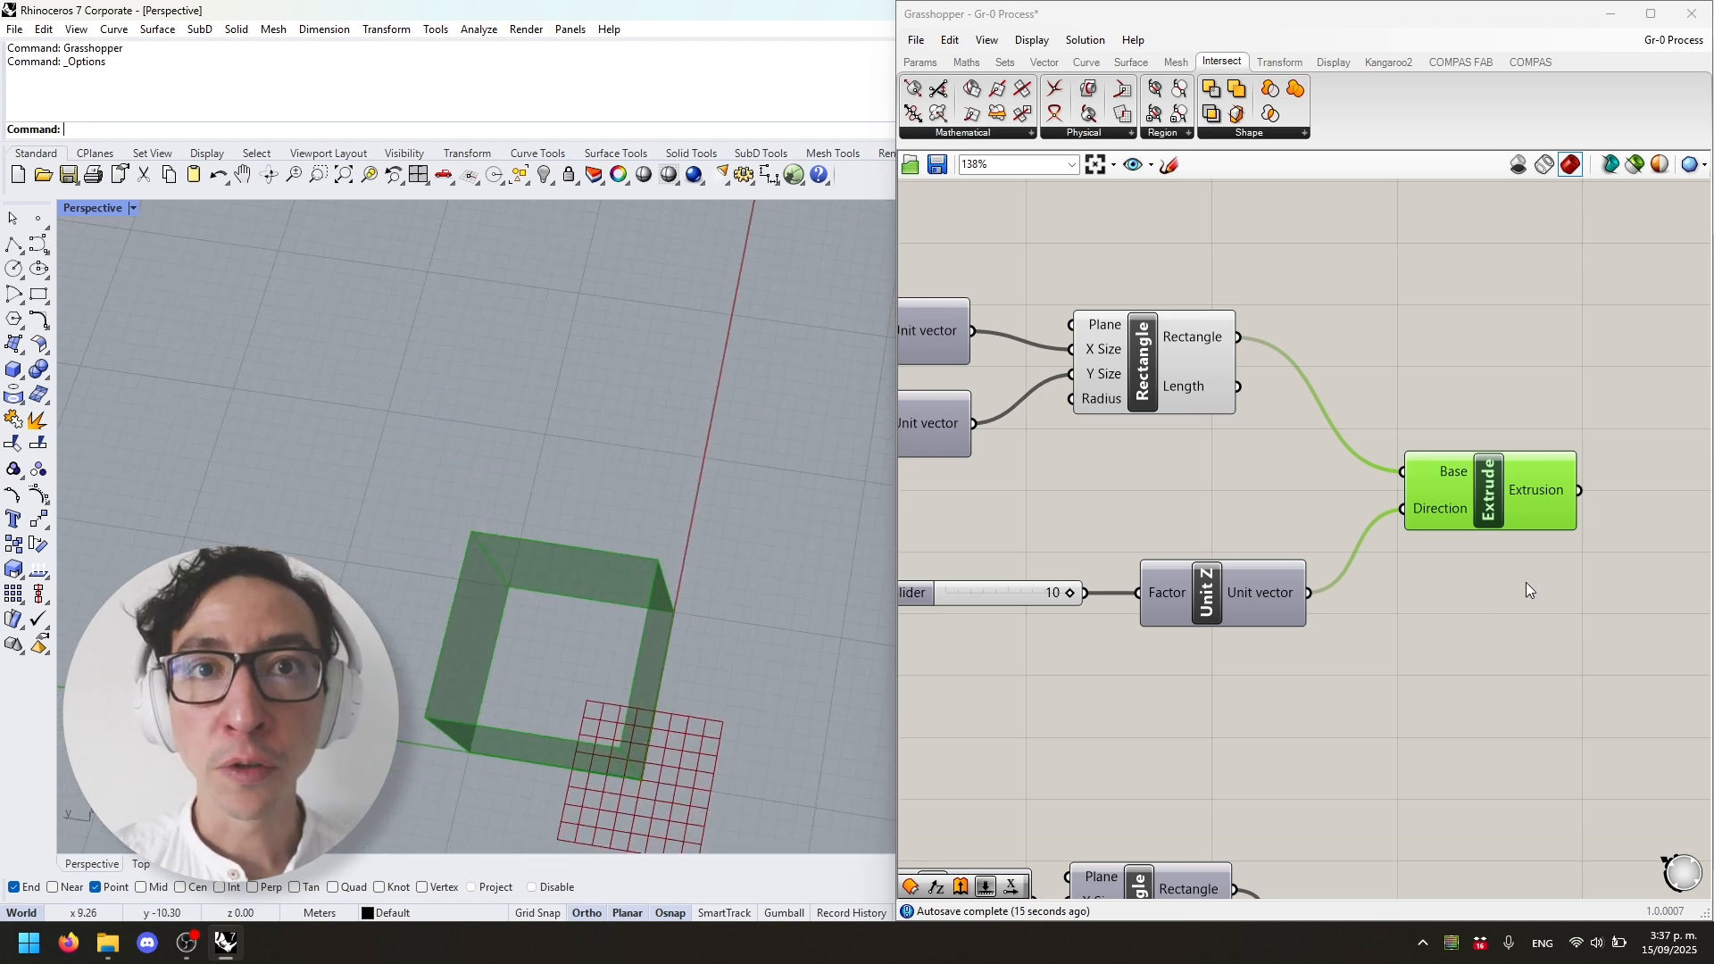
right_drag(1525, 582, 1300, 550)
double_click(1509, 516)
text(cap h)
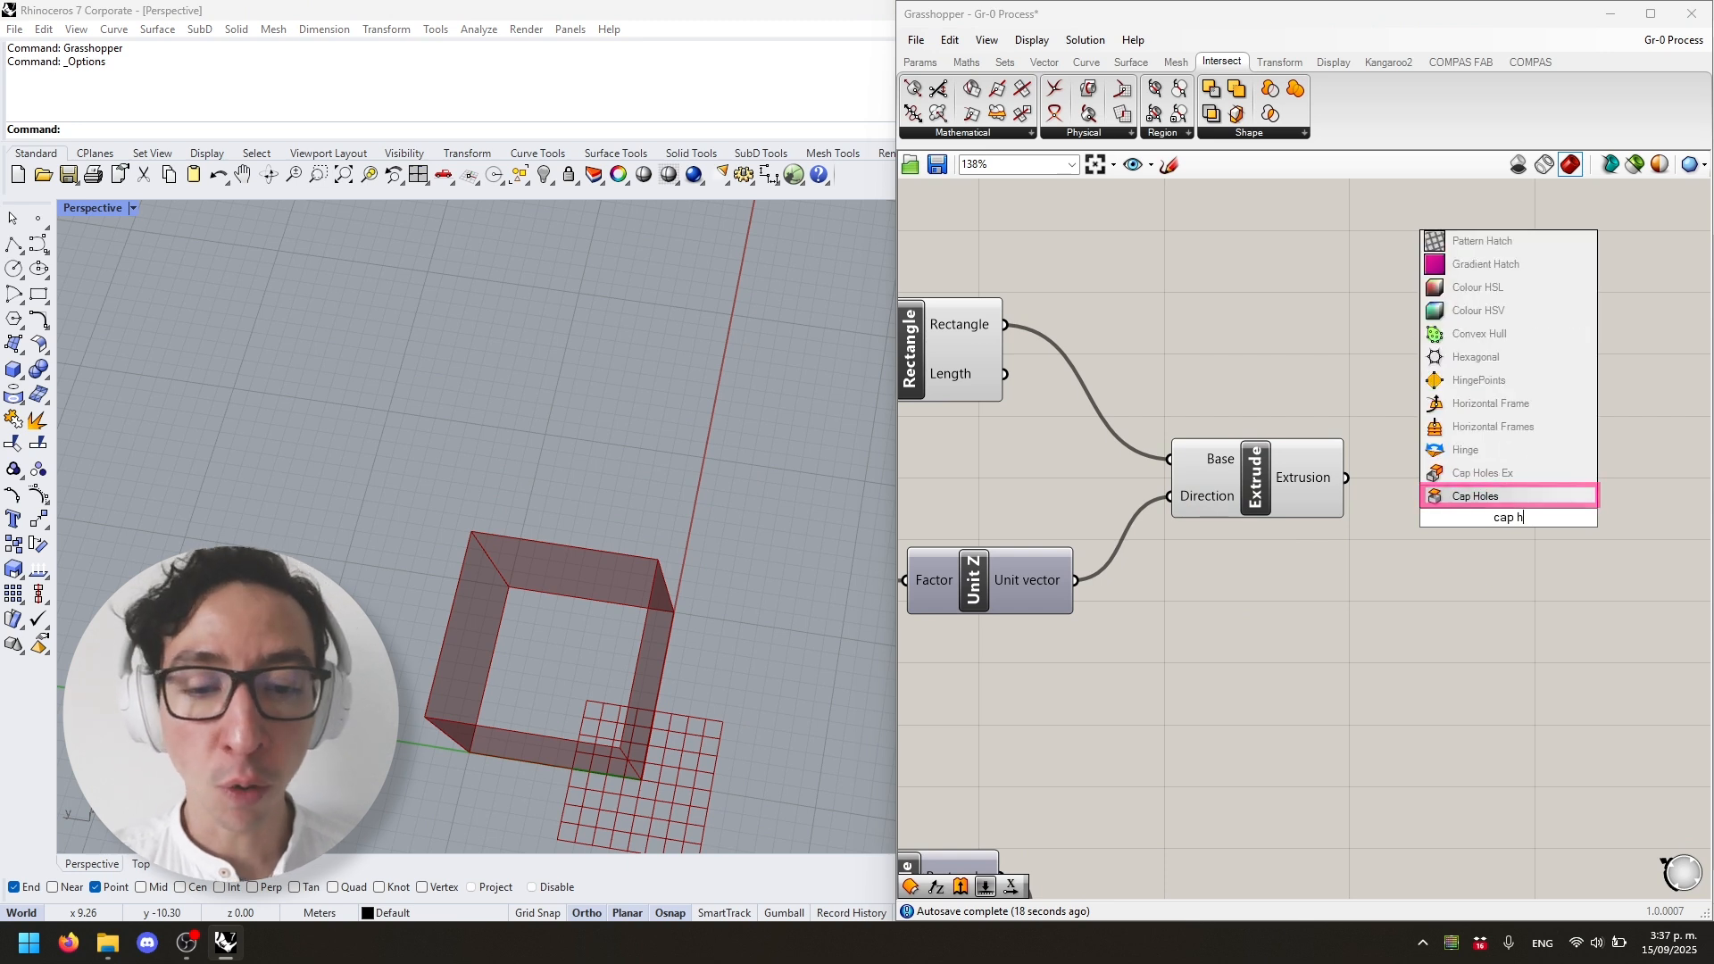
key(Return)
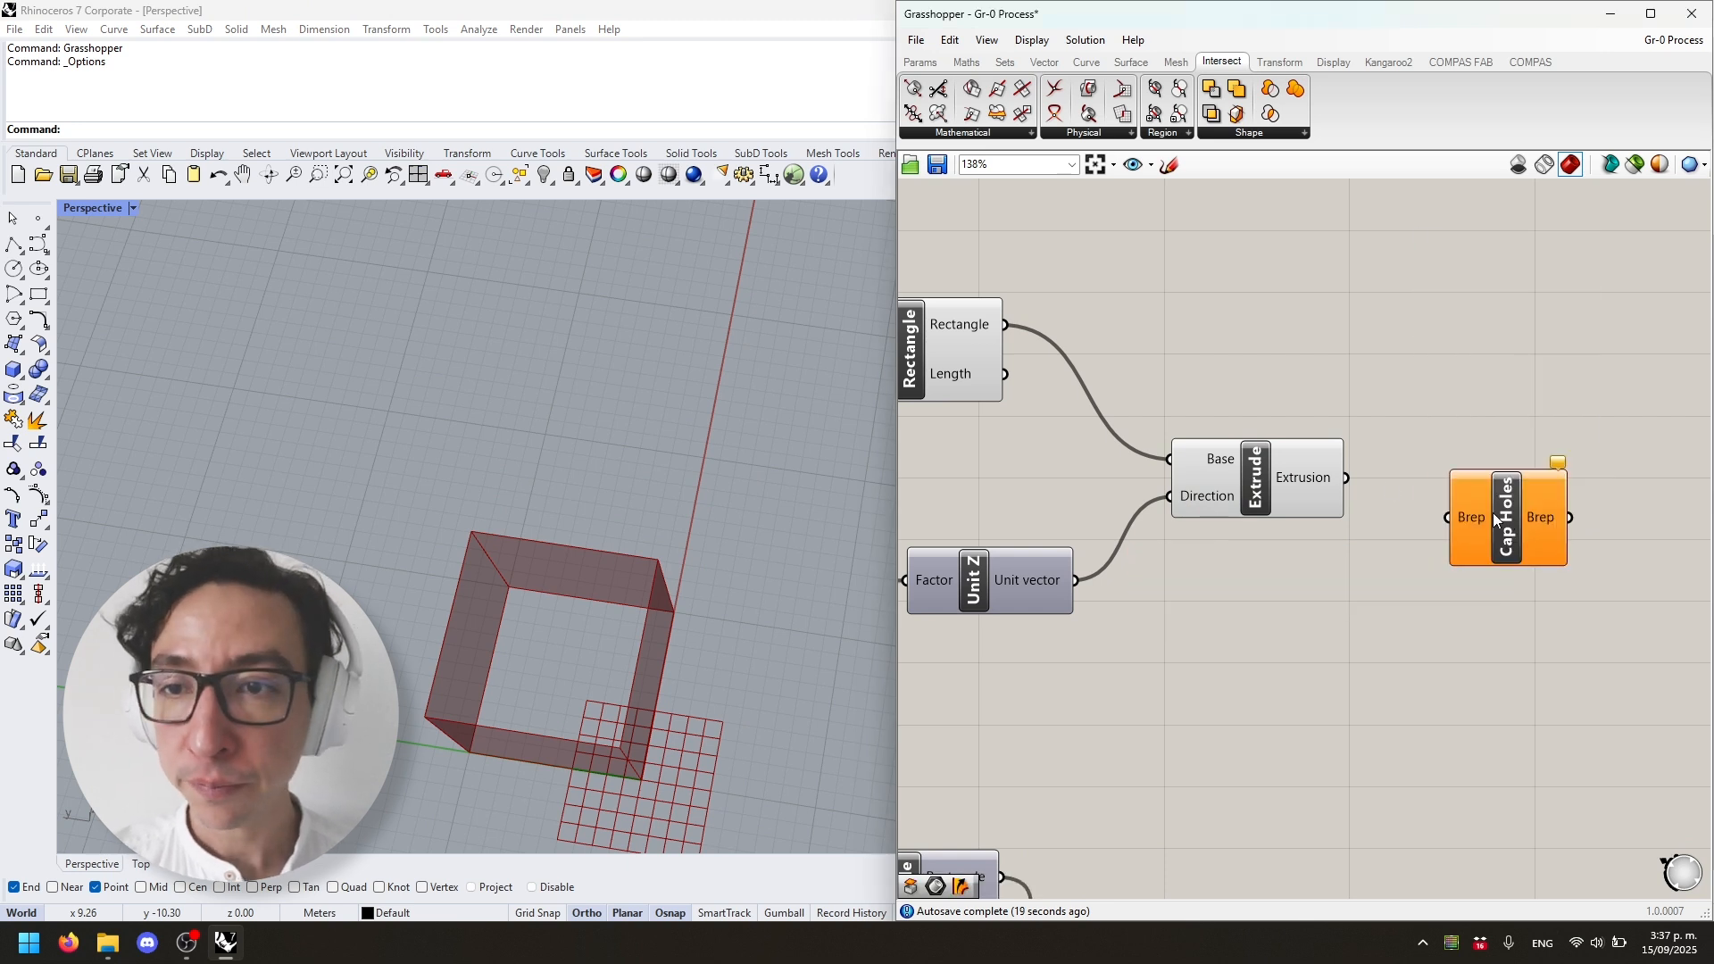
drag(1346, 478, 1451, 519)
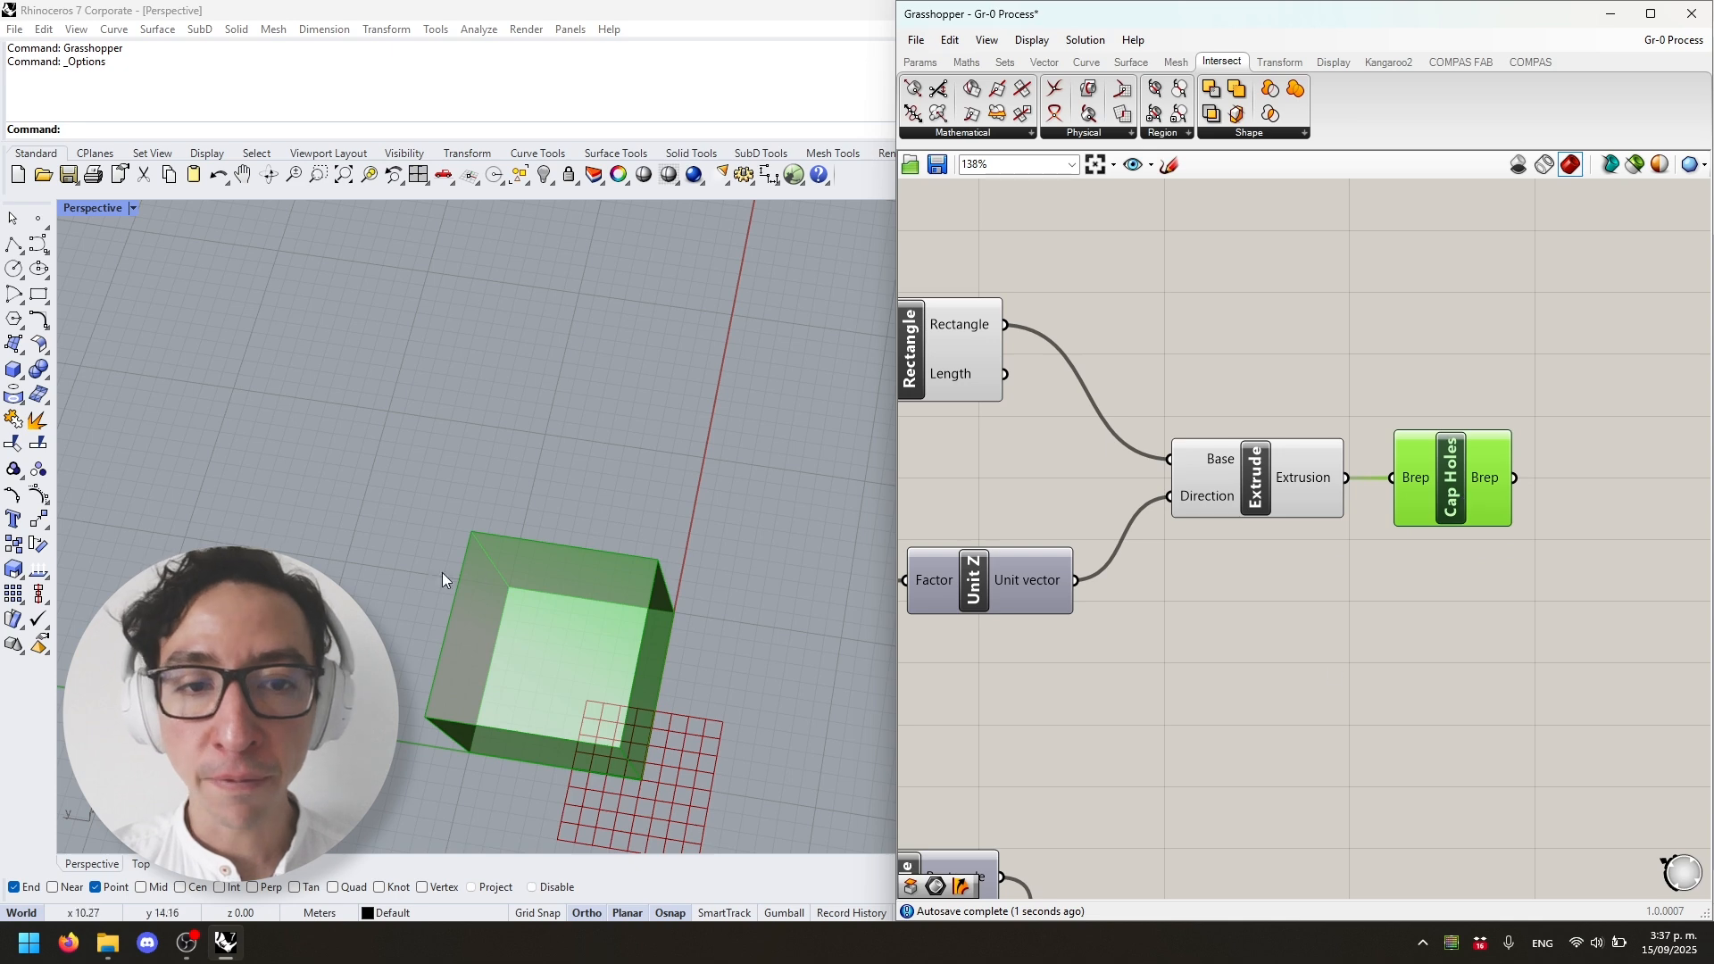
Step: Turn off the viewport preview of the Rectangle component
right_drag(442, 572, 695, 598)
scroll(693, 678, down, 5)
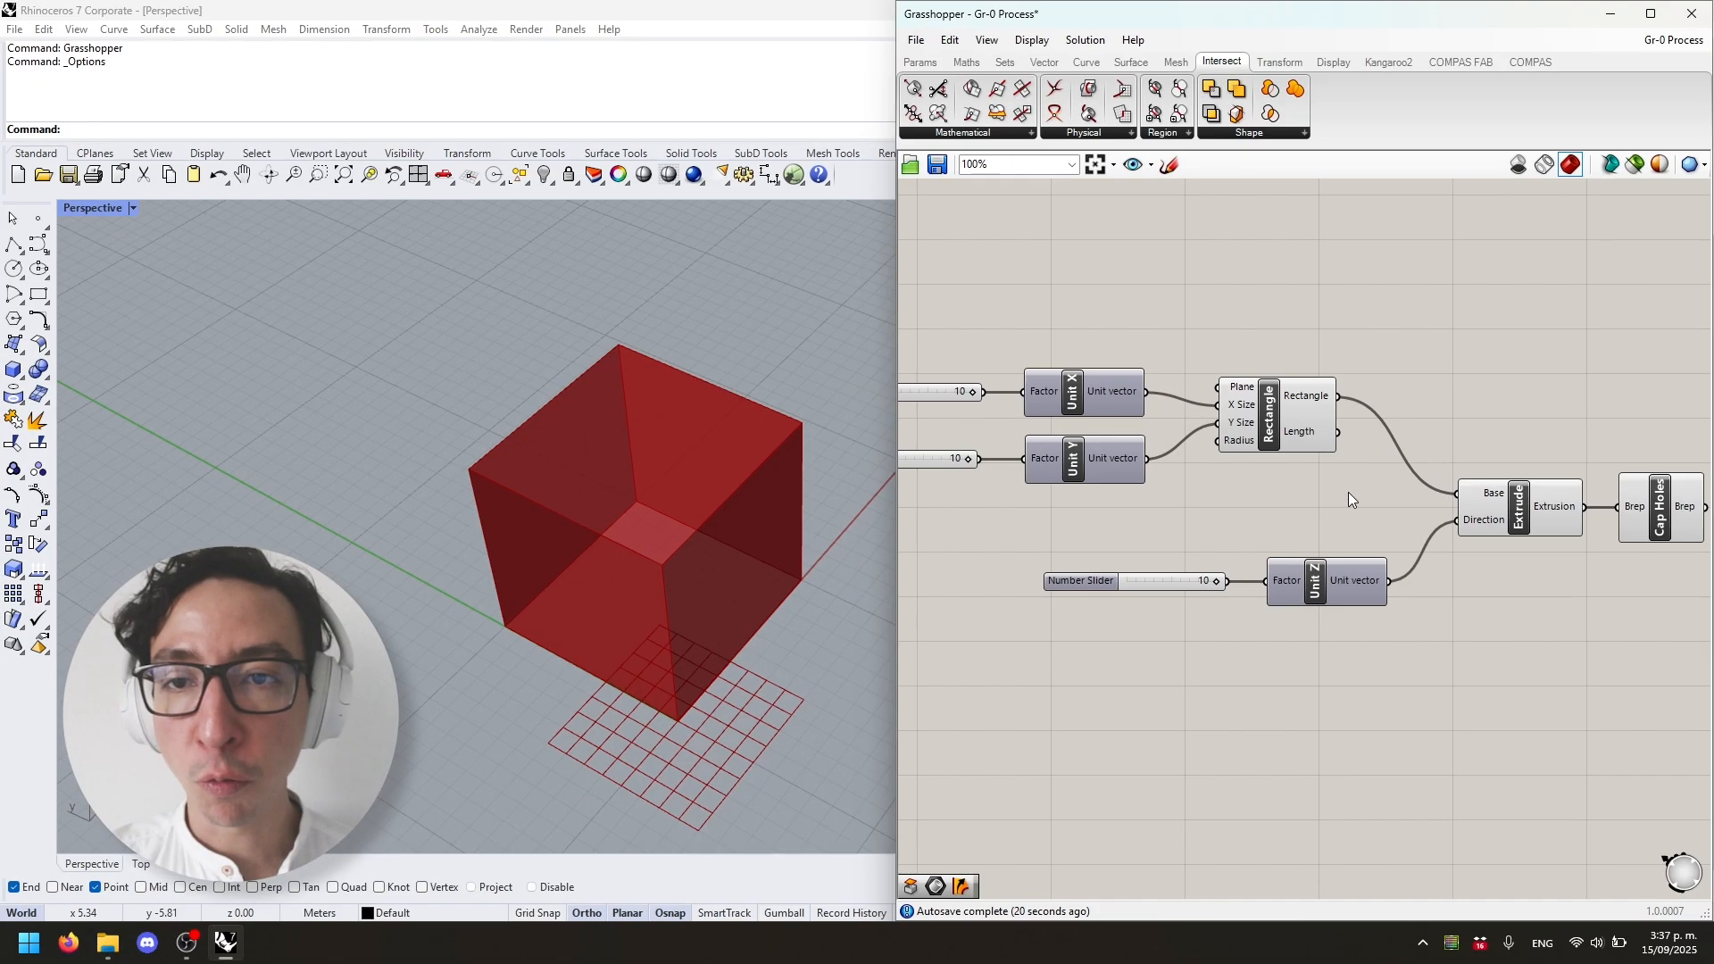
mouse_move(1287, 285)
right_down()
mouse_move(1330, 425)
mouse_move(1284, 308)
right_up()
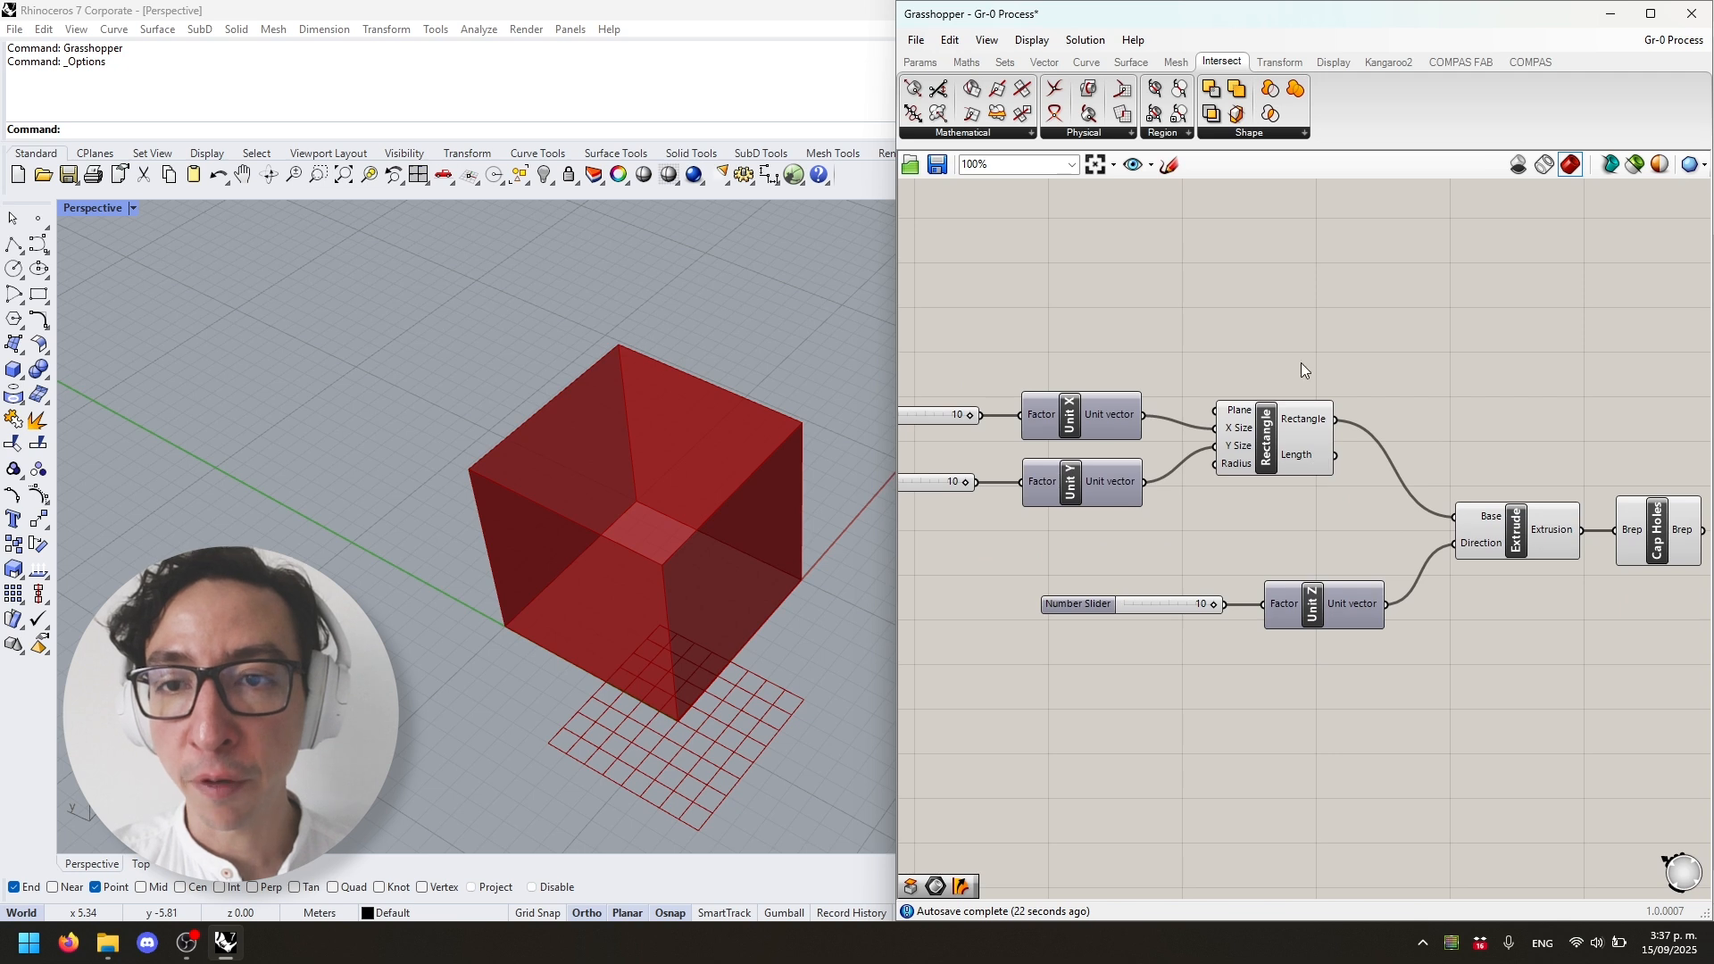
click(1272, 443)
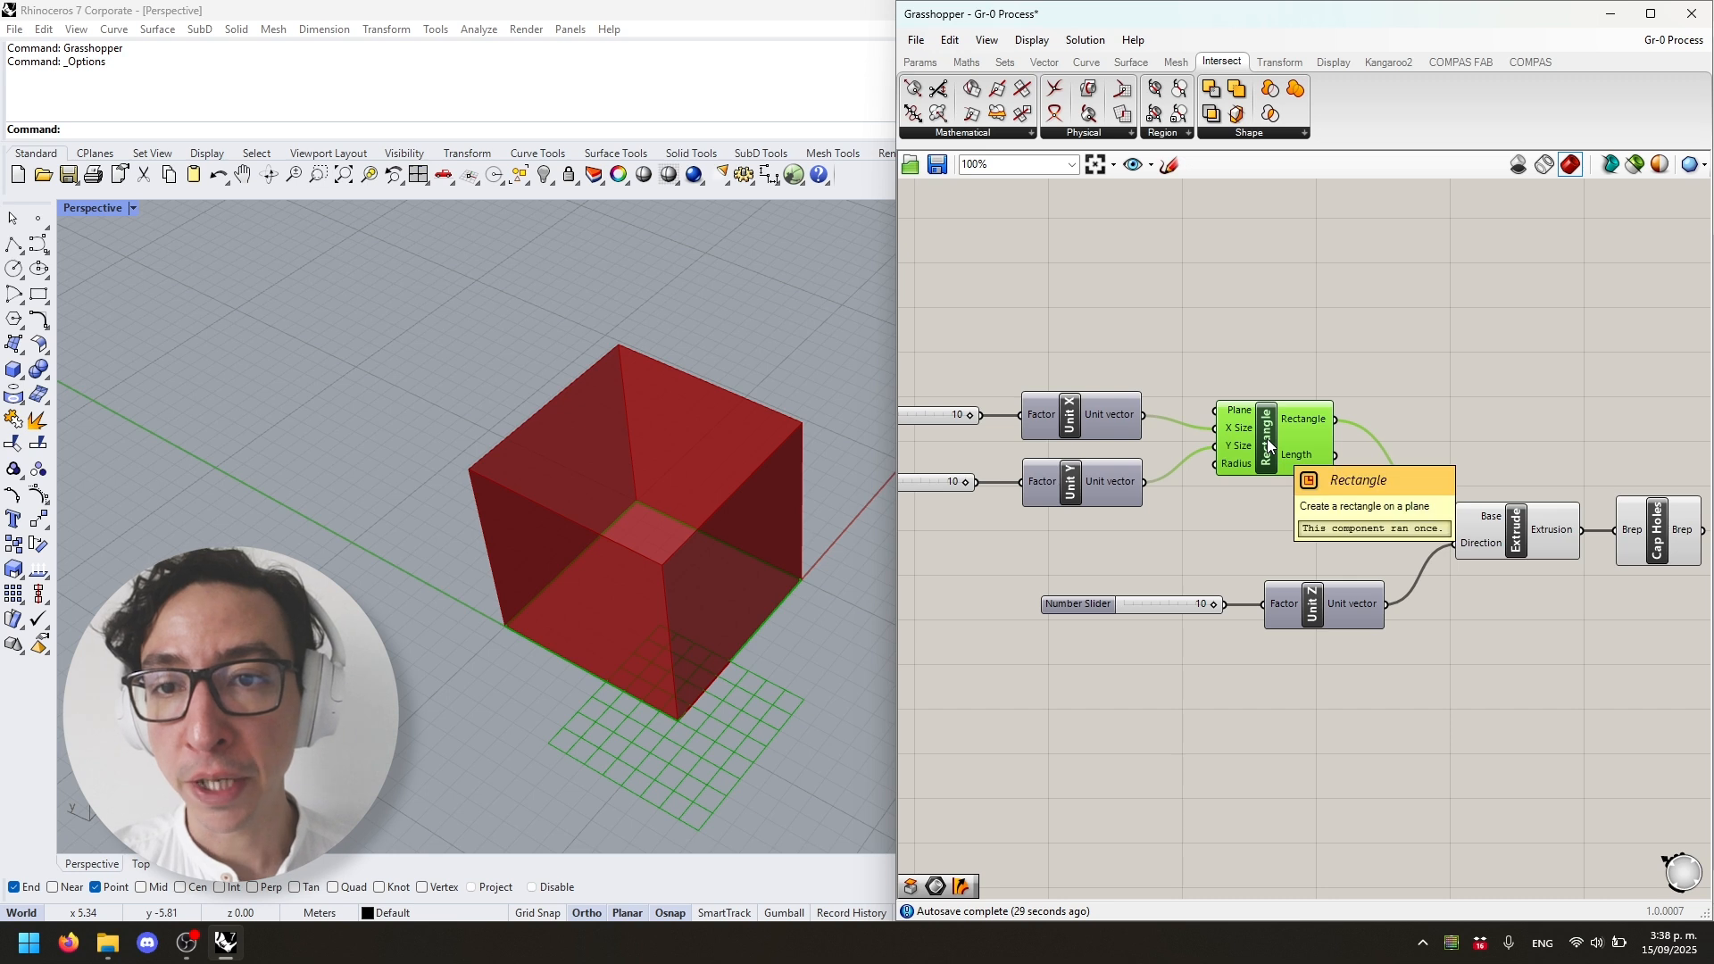
right_click(1268, 440)
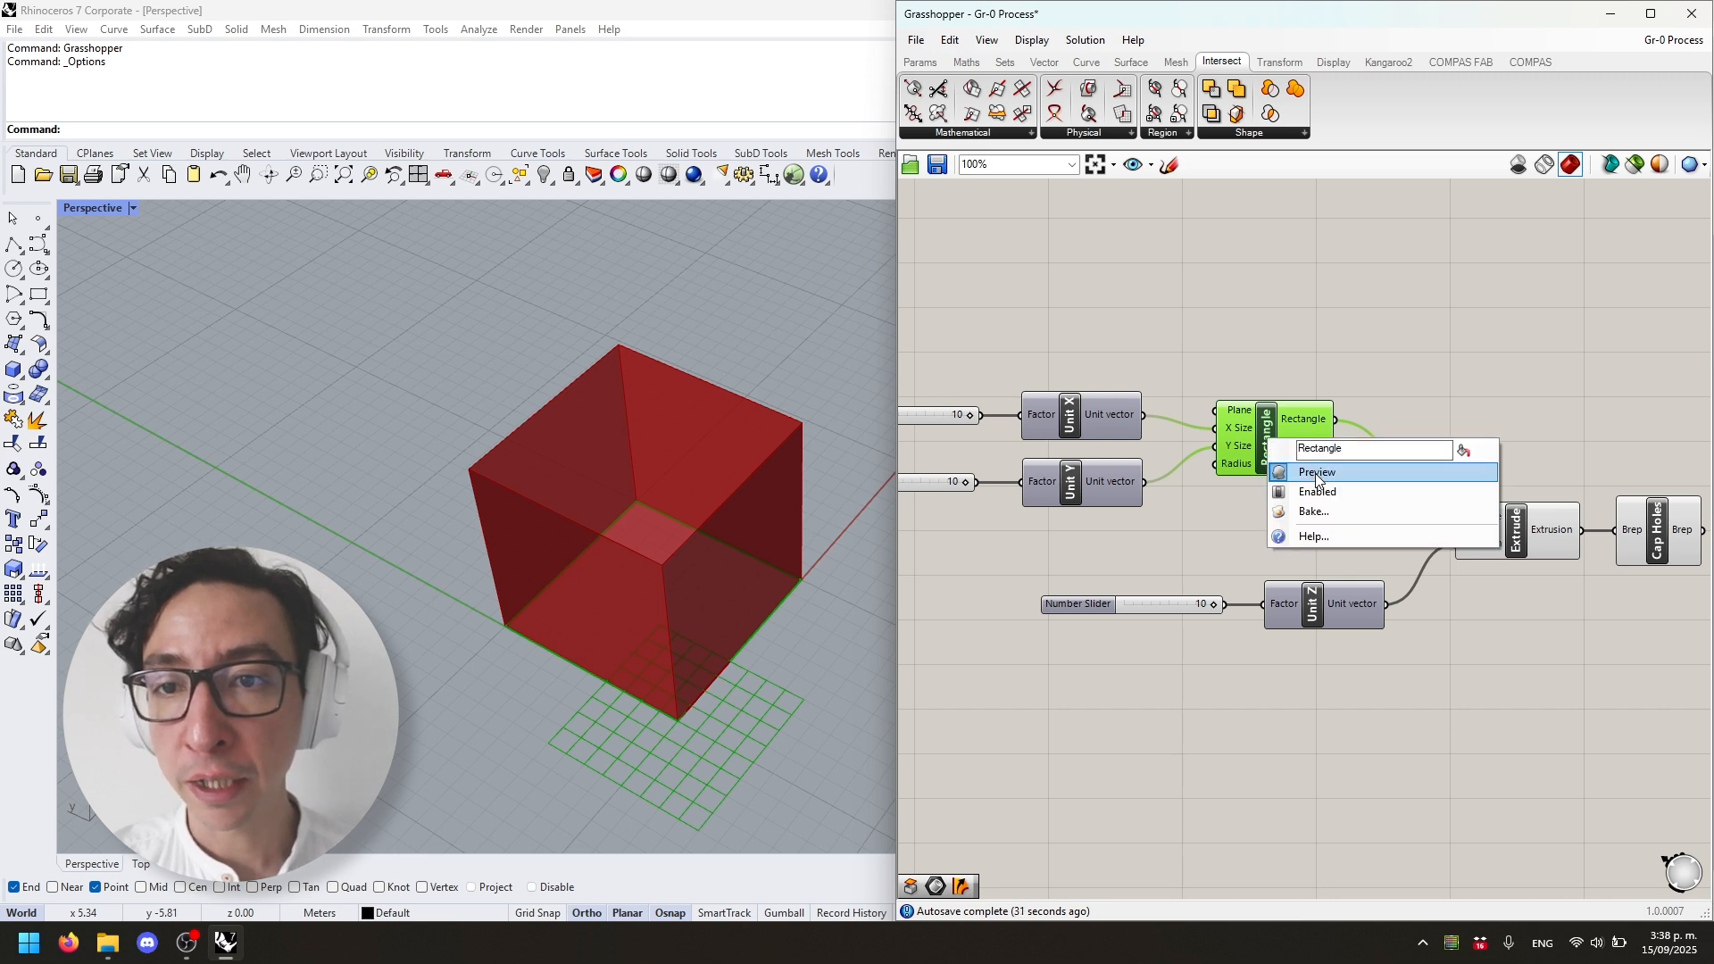
click(1317, 473)
Step: Turn off the viewport preview of the Extrude and Cap Holes components
right_drag(1427, 506, 1200, 410)
click(1297, 438)
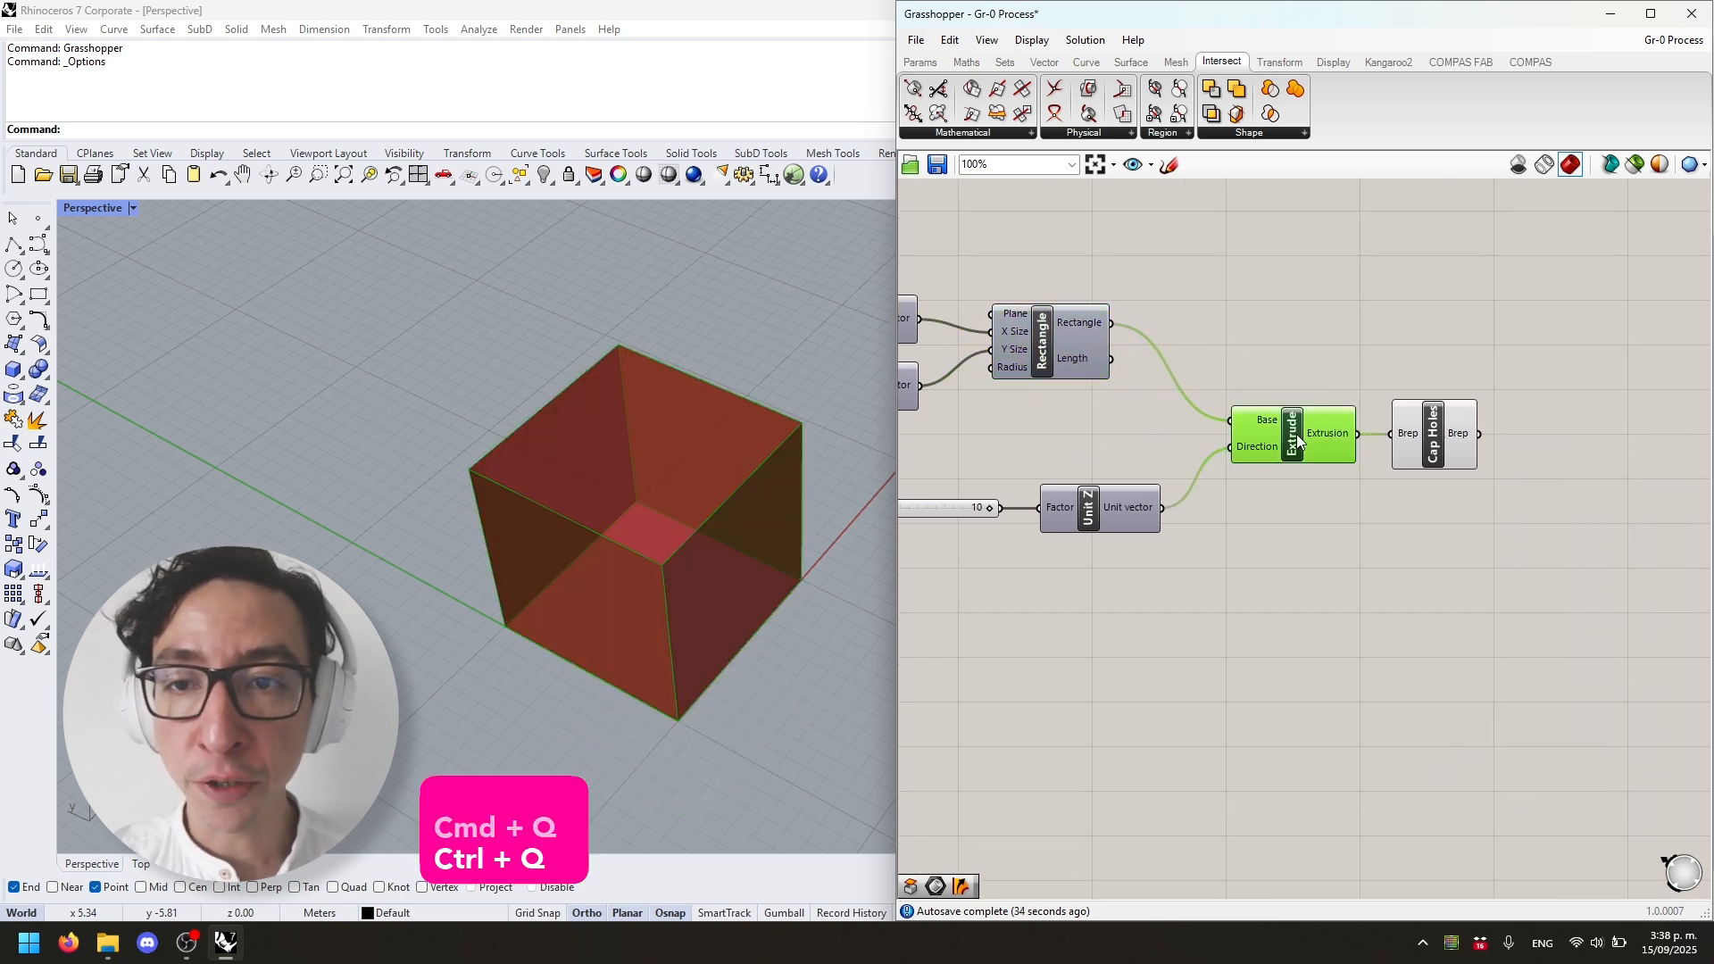
click(1448, 559)
click(1437, 453)
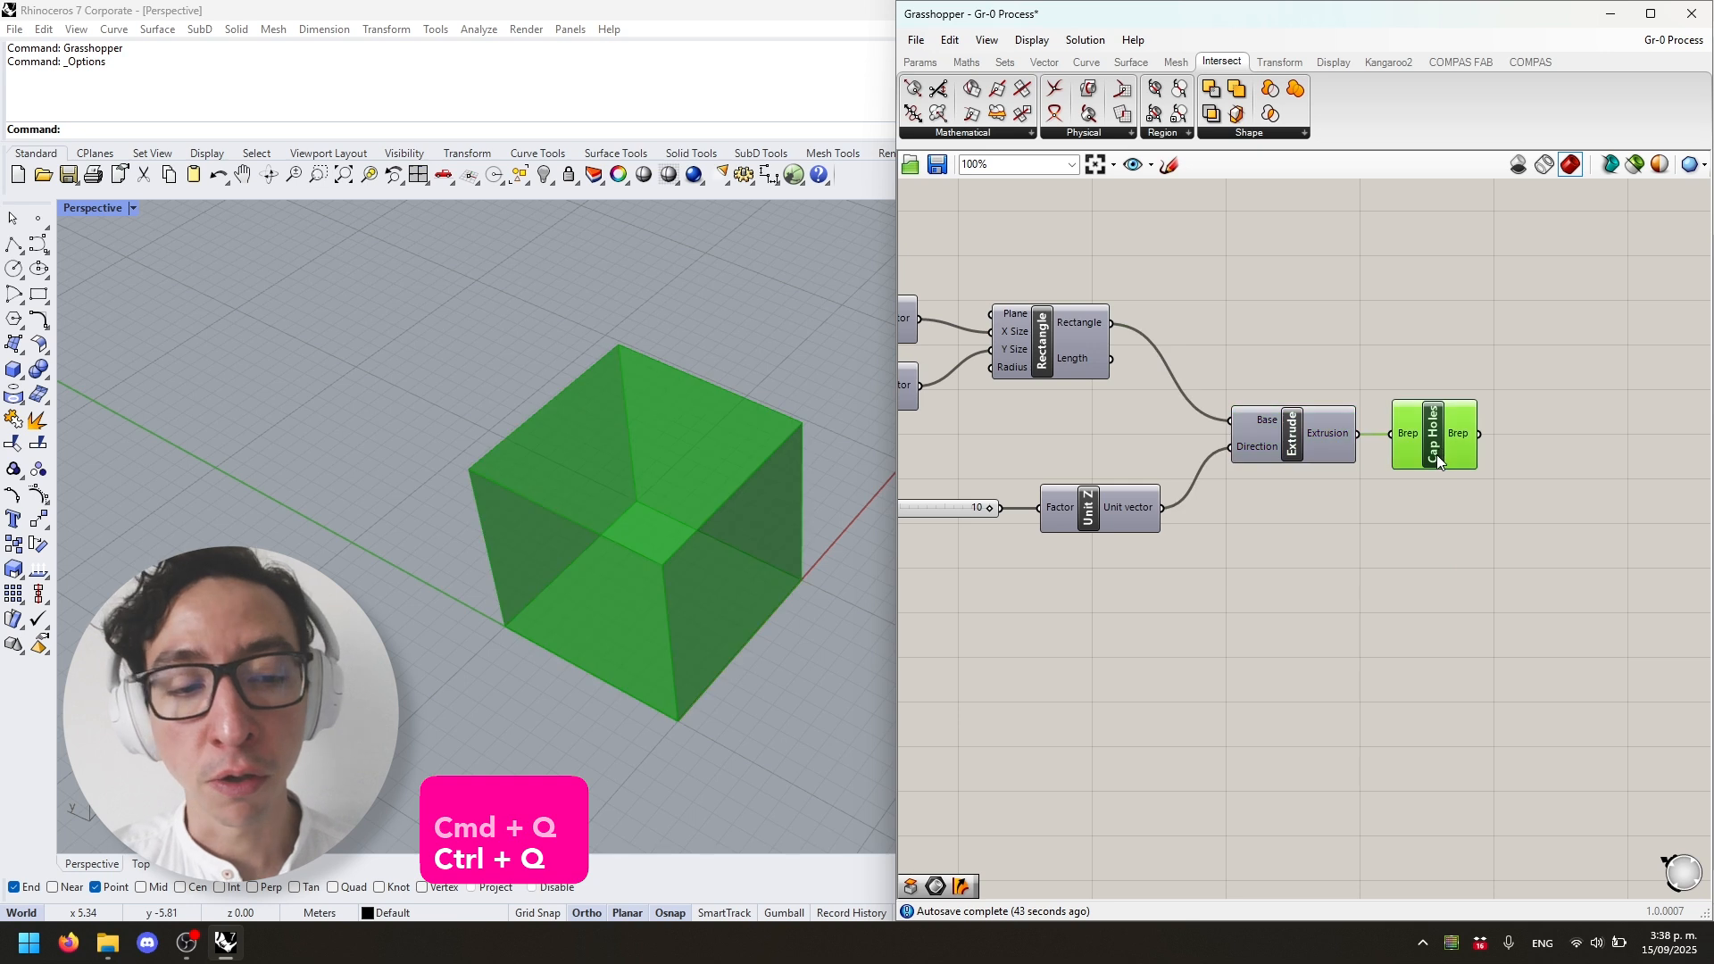
key(ctrl+q)
click(1390, 544)
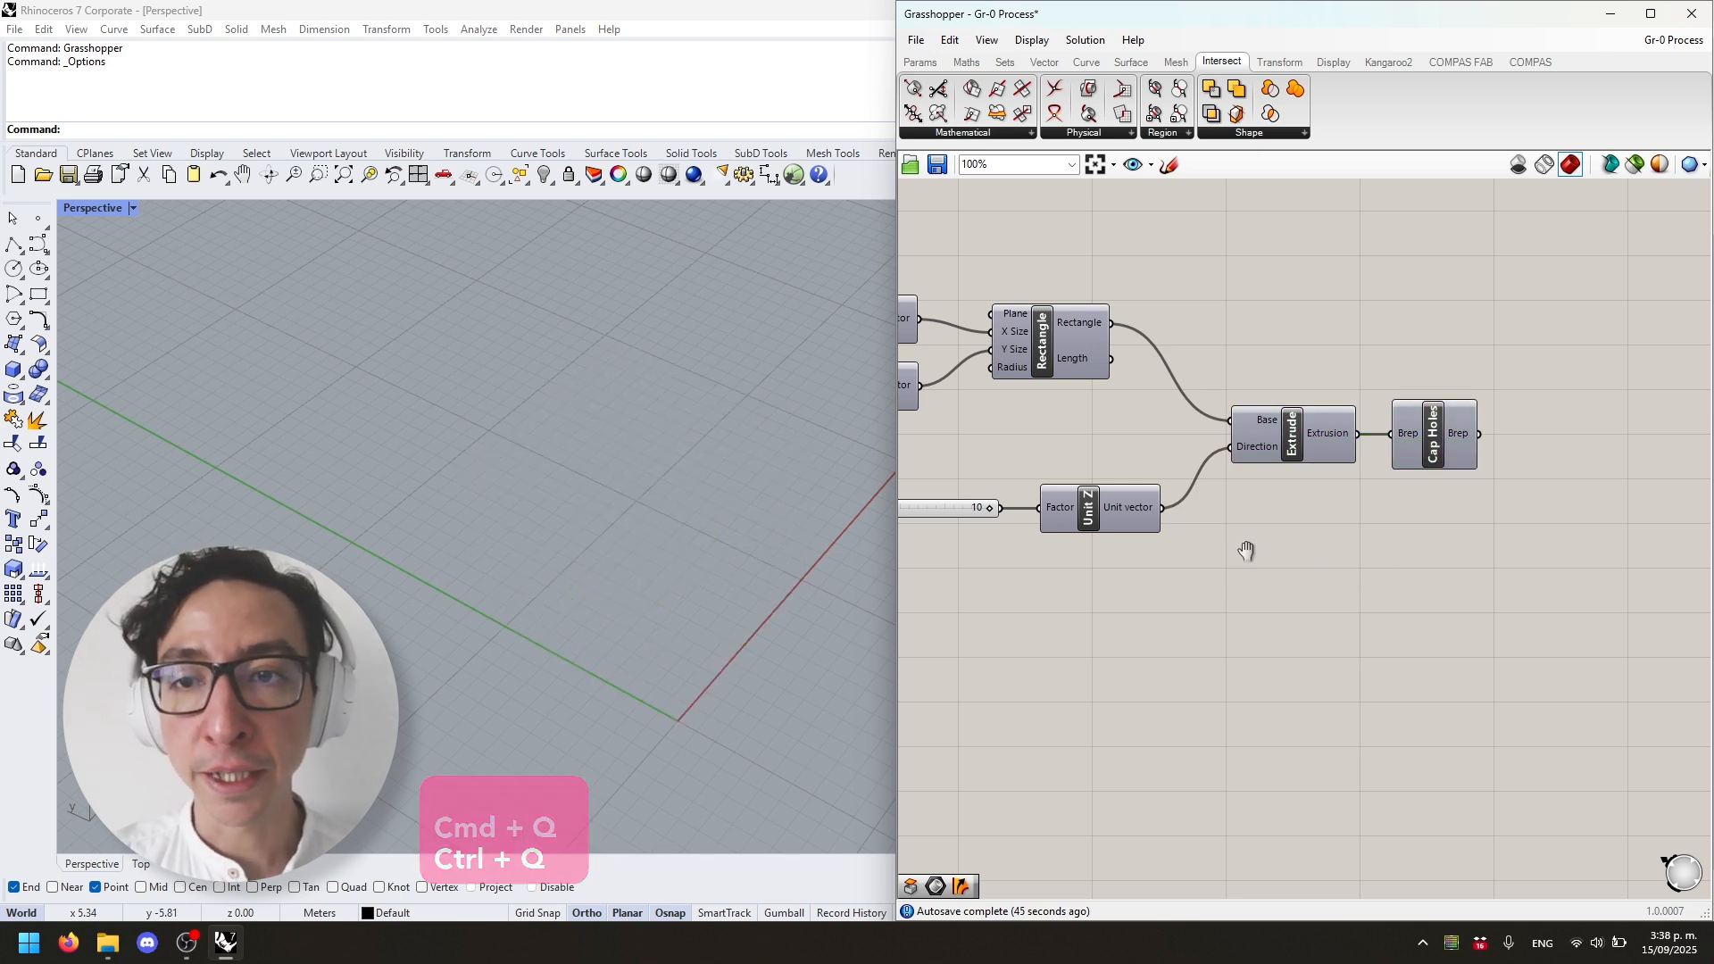
Step: Add a Box 2Pt component in the empty canvas area below the extrusion definition
right_drag(1244, 548, 1360, 537)
scroll(1061, 516, down, 1)
right_drag(1062, 518, 1238, 535)
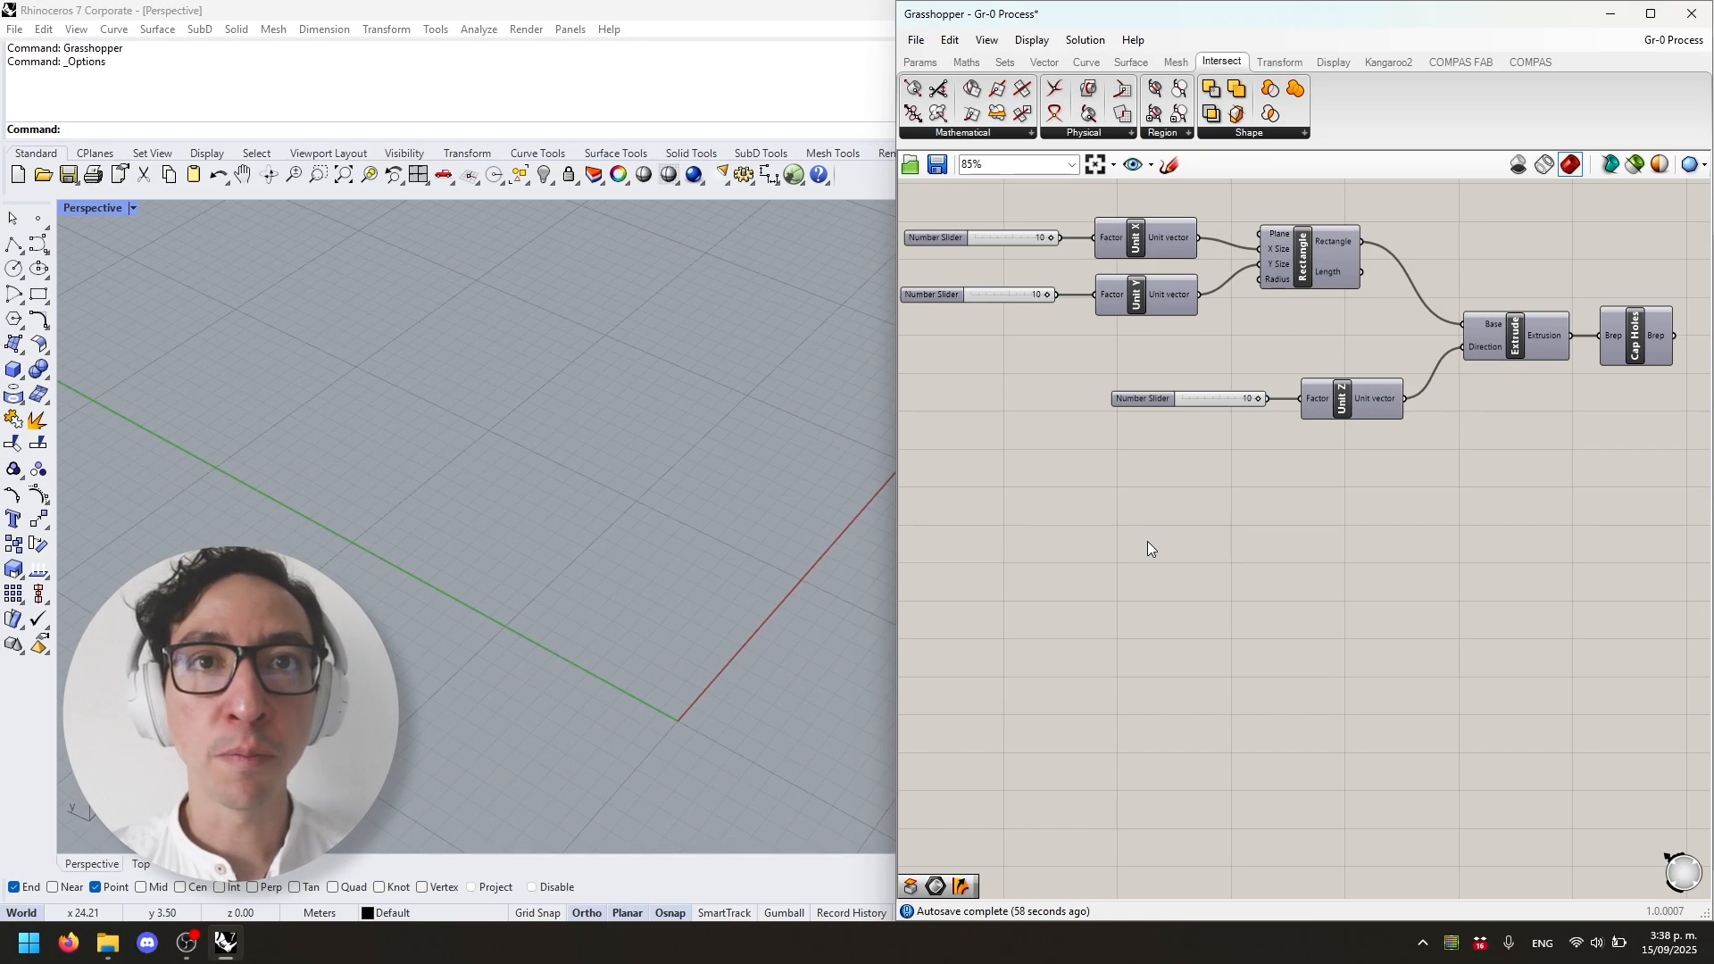
double_click(1208, 597)
text(box 2)
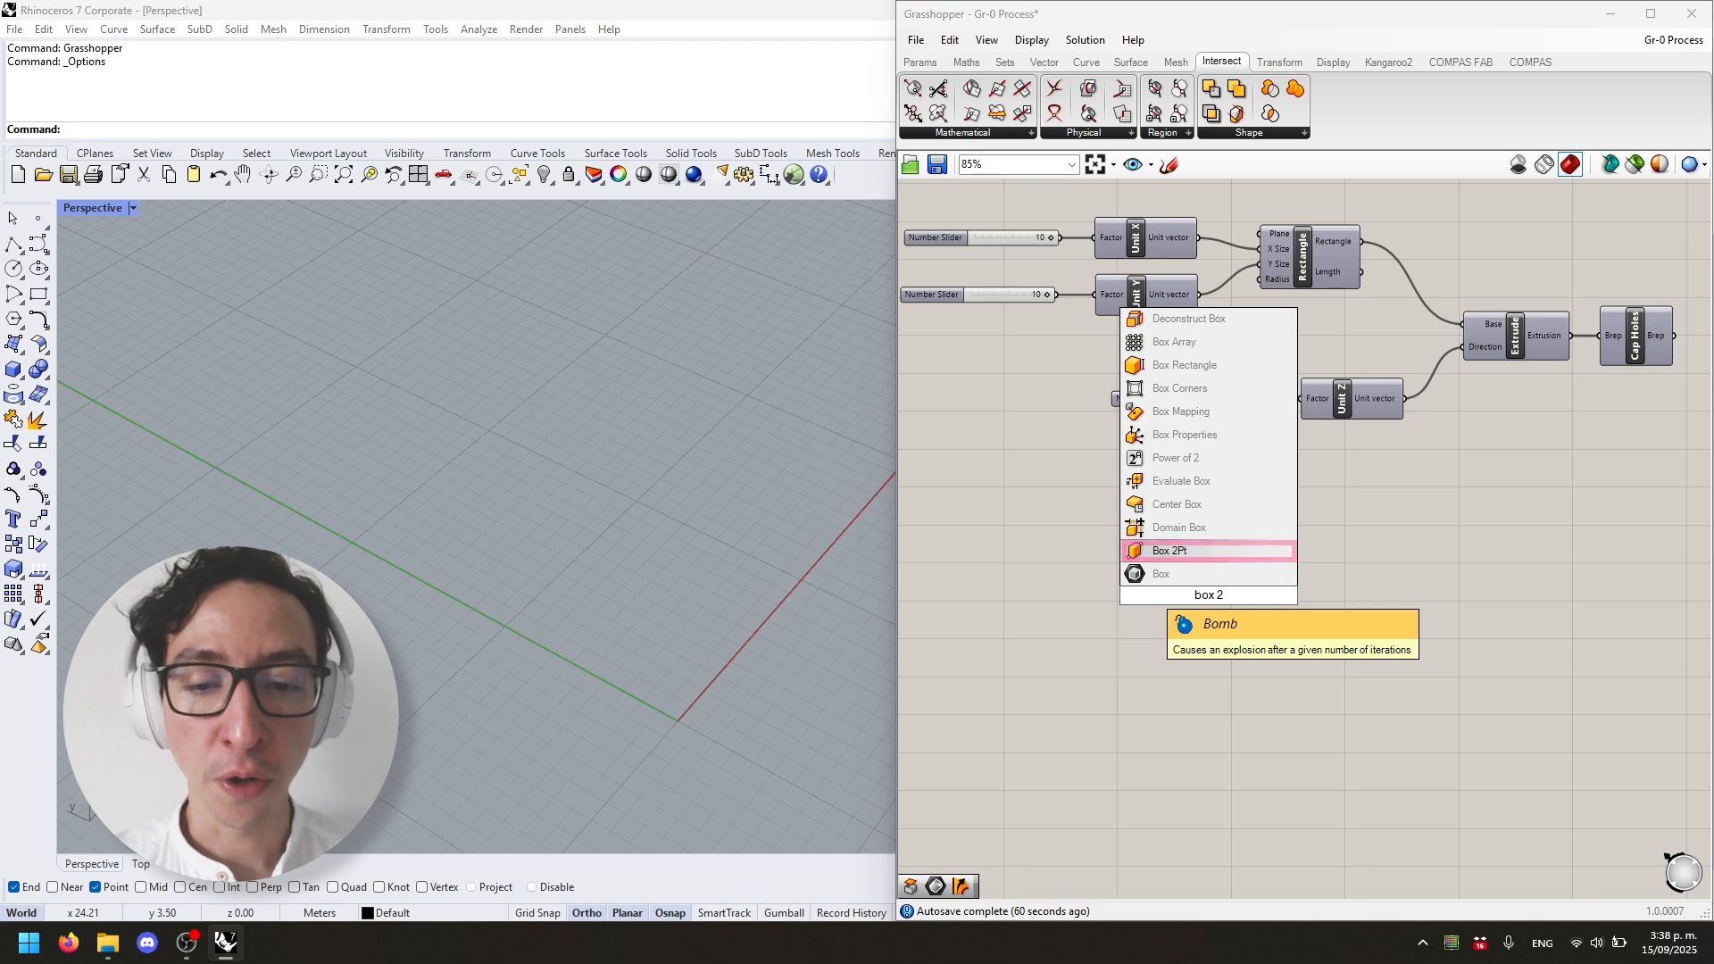
key(Return)
Step: Add a Vector XYZ component before the Box 2Pt and place a duplicate directly beneath it
scroll(1139, 582, up, 2)
double_click(1056, 534)
text(vect)
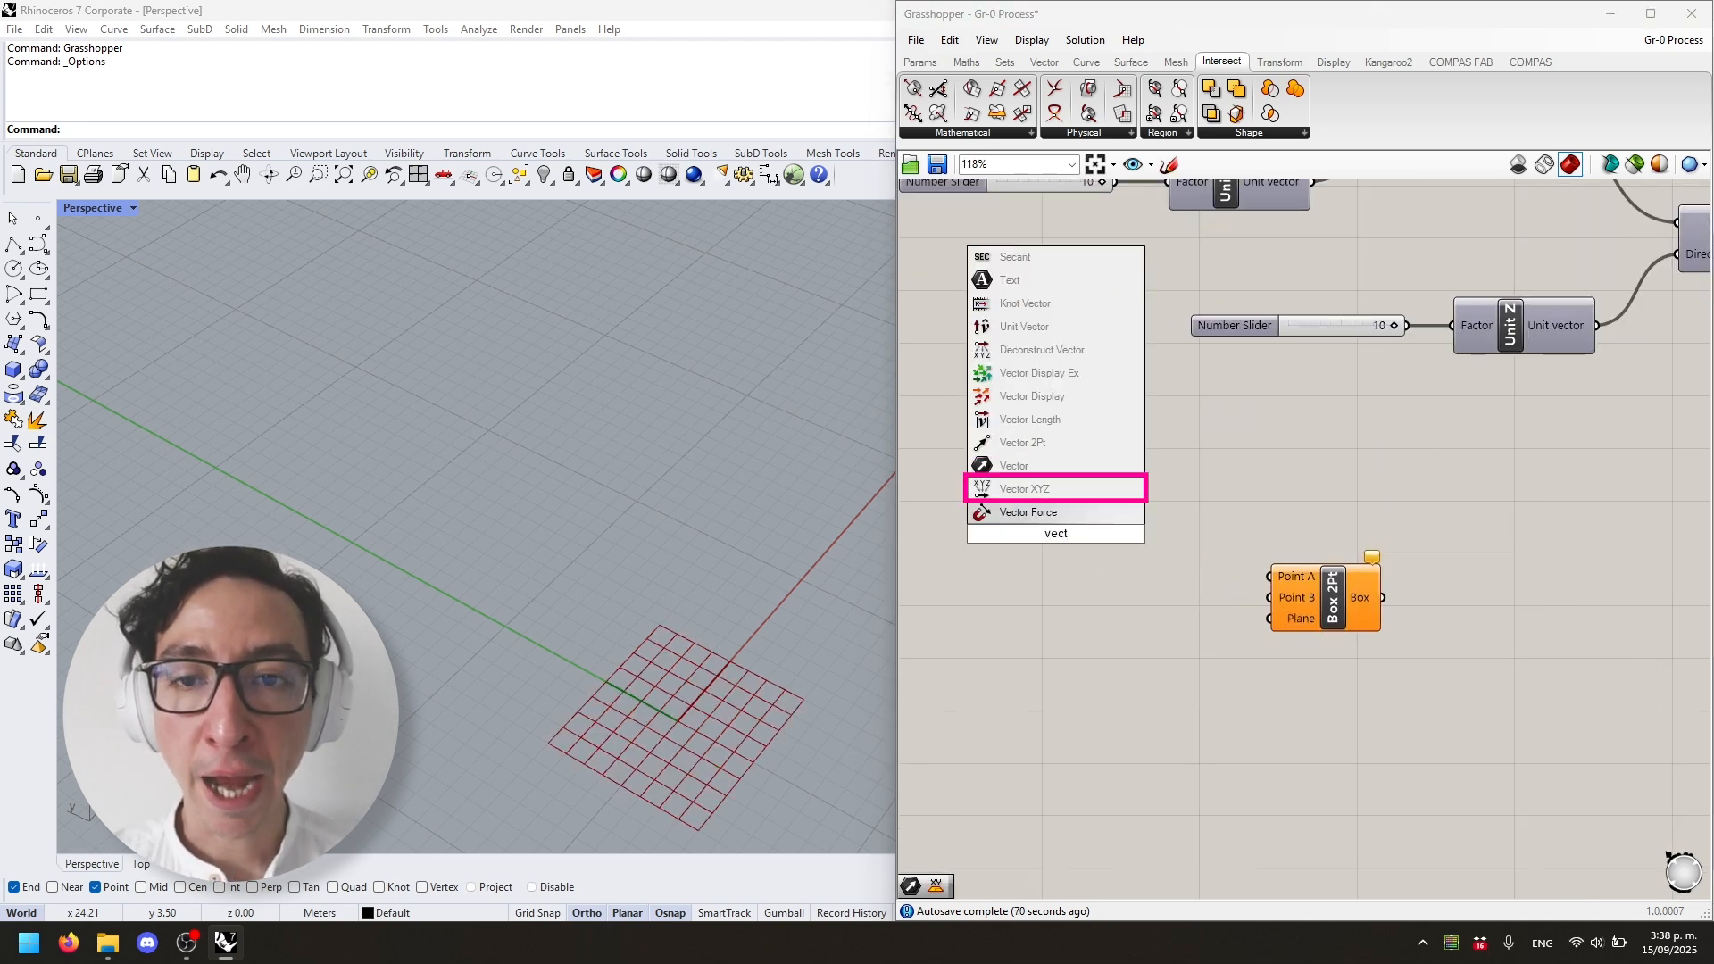
key(Up)
key(Return)
key(ctrl+c)
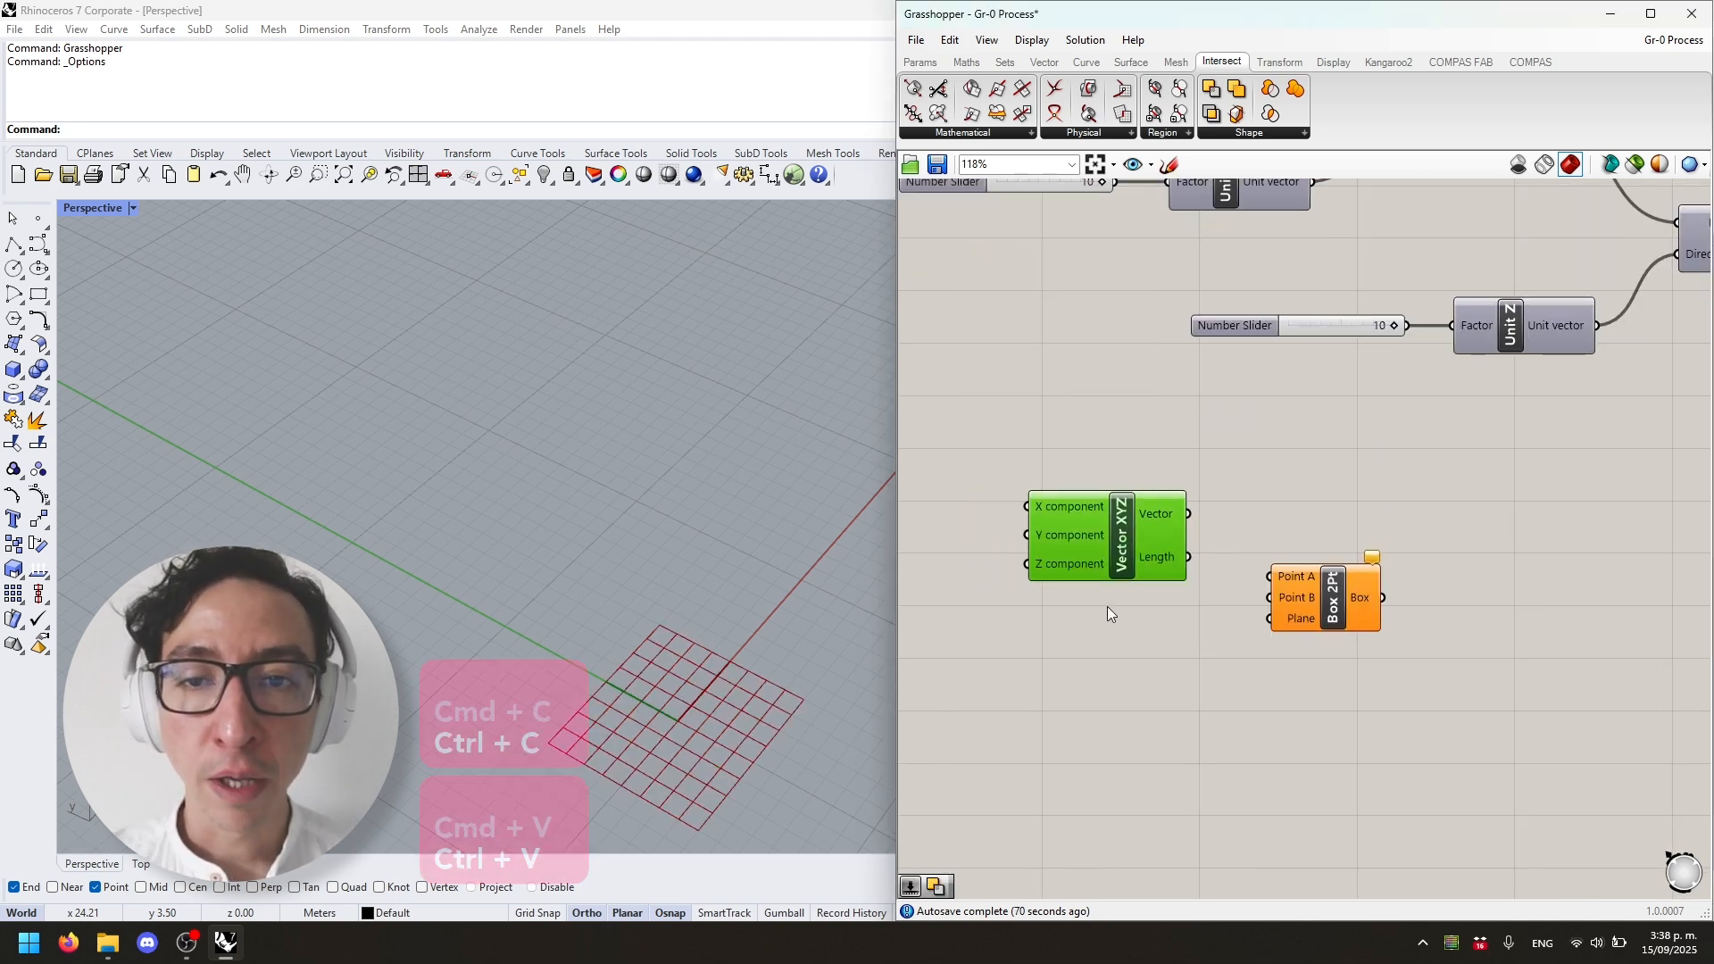
scroll(1107, 607, up, 3)
key(ctrl+v)
drag(1161, 542, 1148, 681)
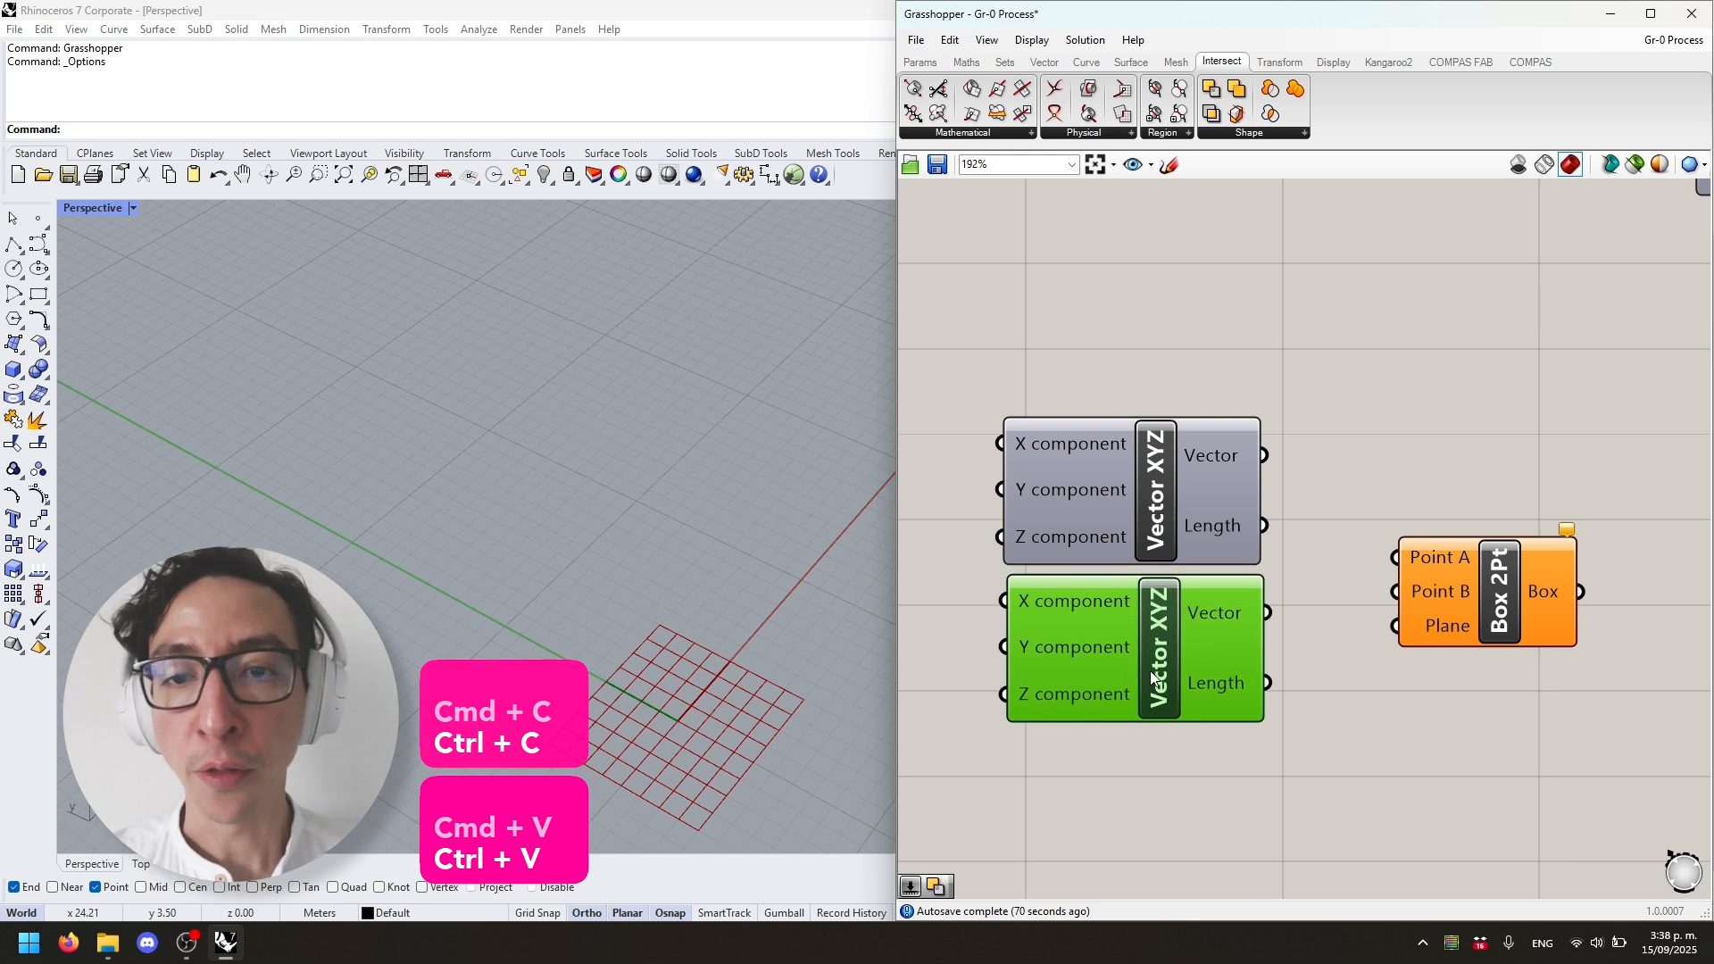
Step: Create a number slider ranging from 0 to 10 and stack two copies below it, beside the upper Vector XYZ
right_drag(942, 489, 1289, 505)
double_click(1113, 430)
text(0<10)
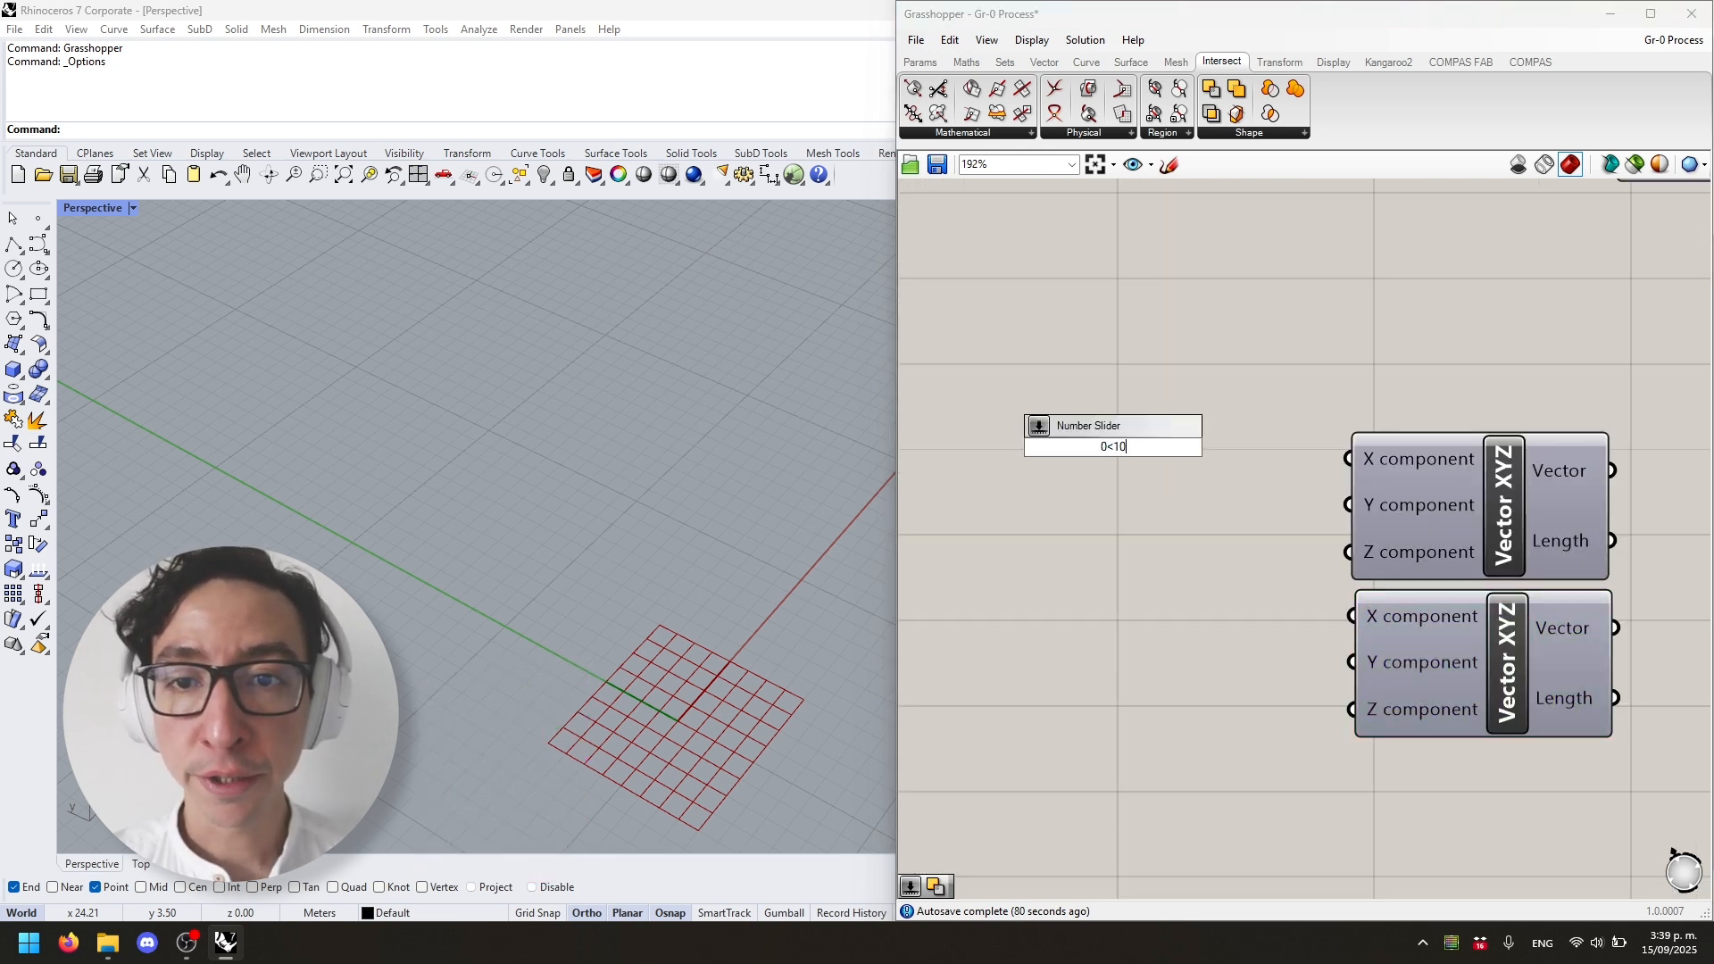
key(Return)
click(1057, 450)
key(ctrl+c)
key(ctrl+v)
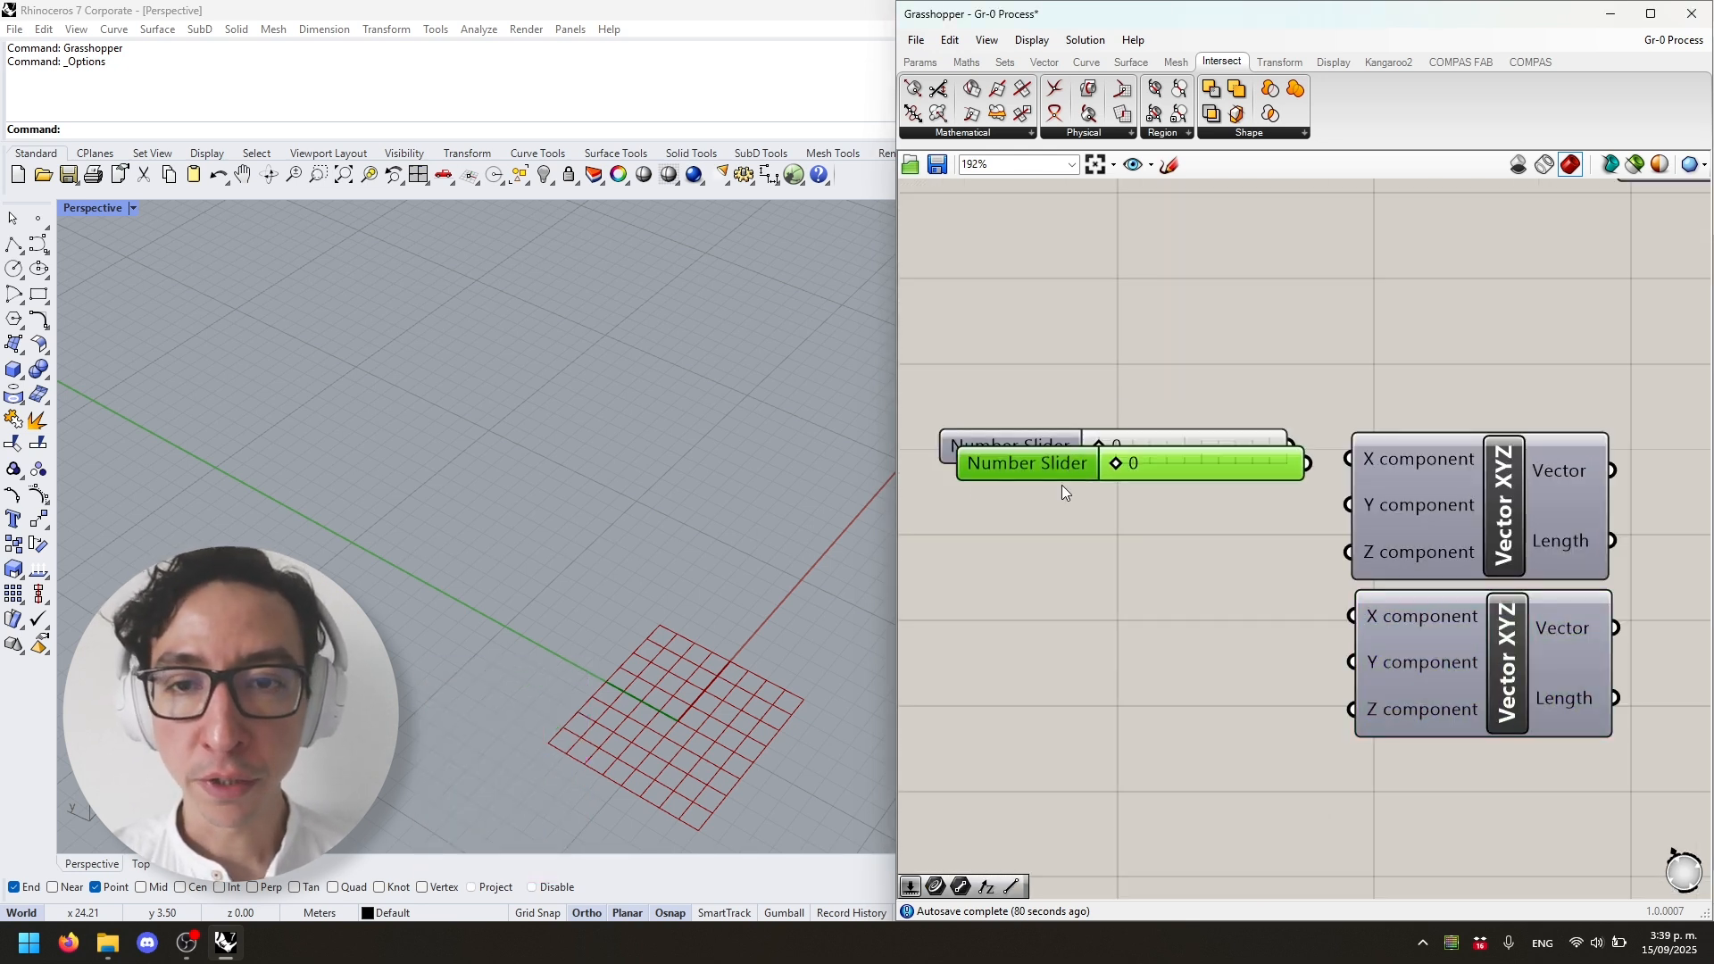
drag(1061, 468, 1067, 520)
key(ctrl+v)
drag(1063, 468, 1062, 486)
Step: Connect the three sliders to the X, Y and Z components of the upper Vector XYZ and space them out
drag(1290, 445, 1348, 459)
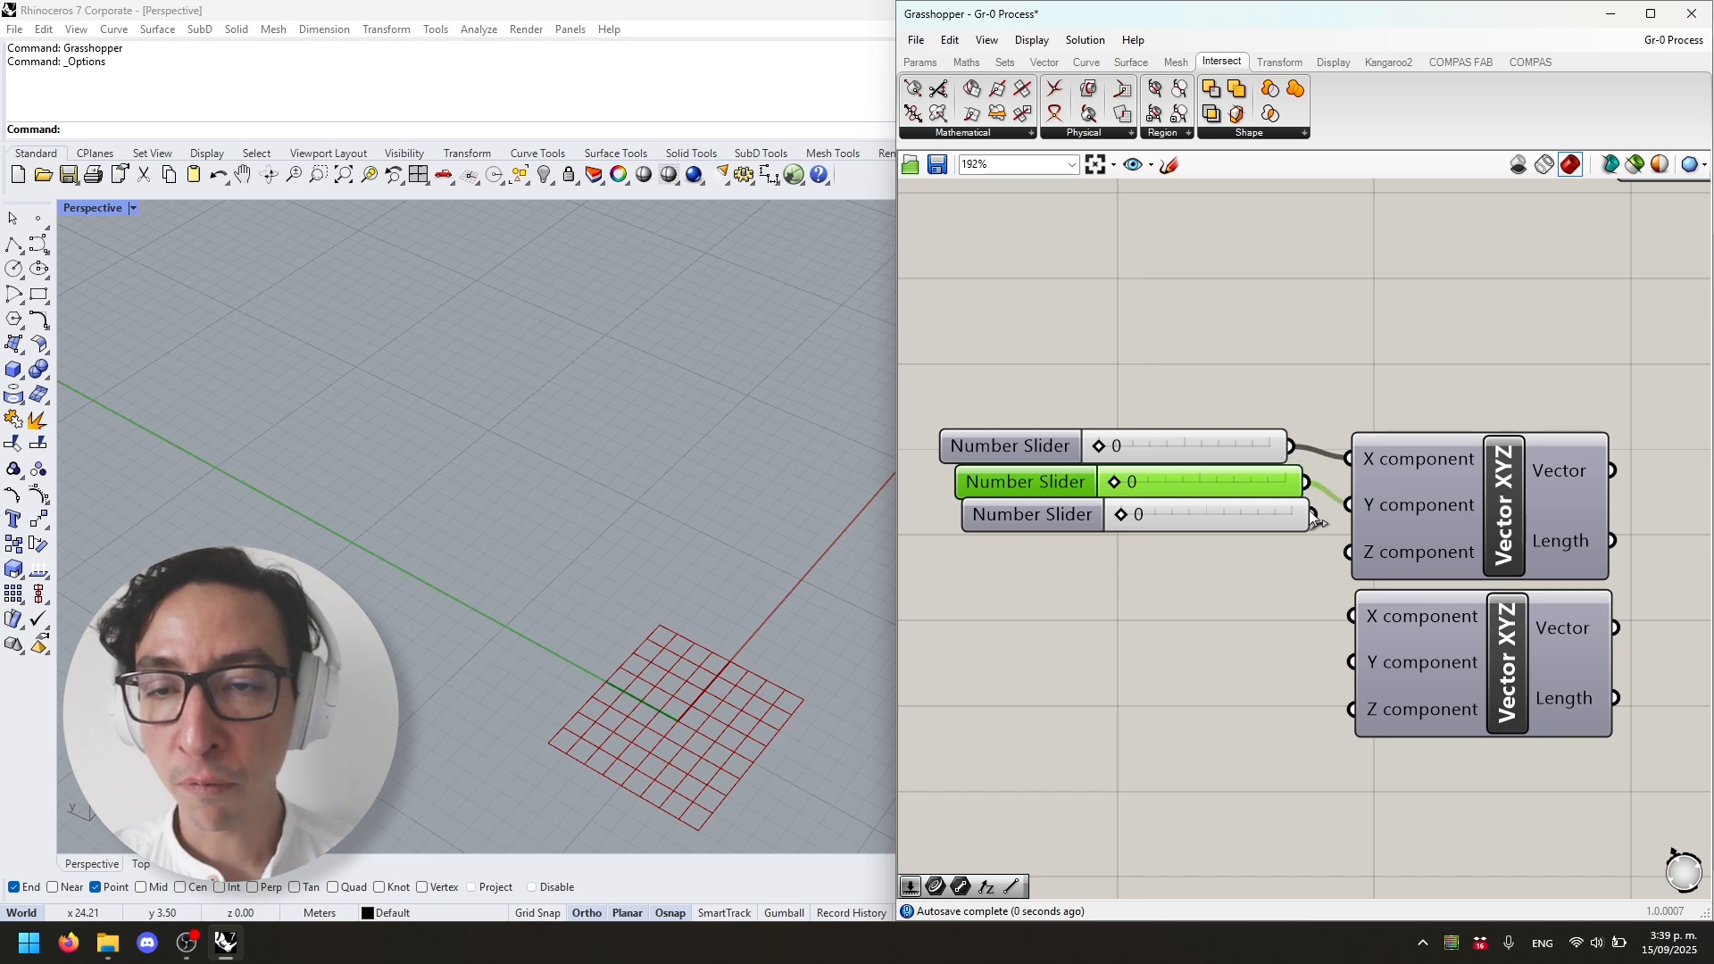
drag(1313, 516, 1346, 549)
drag(1047, 518, 1032, 550)
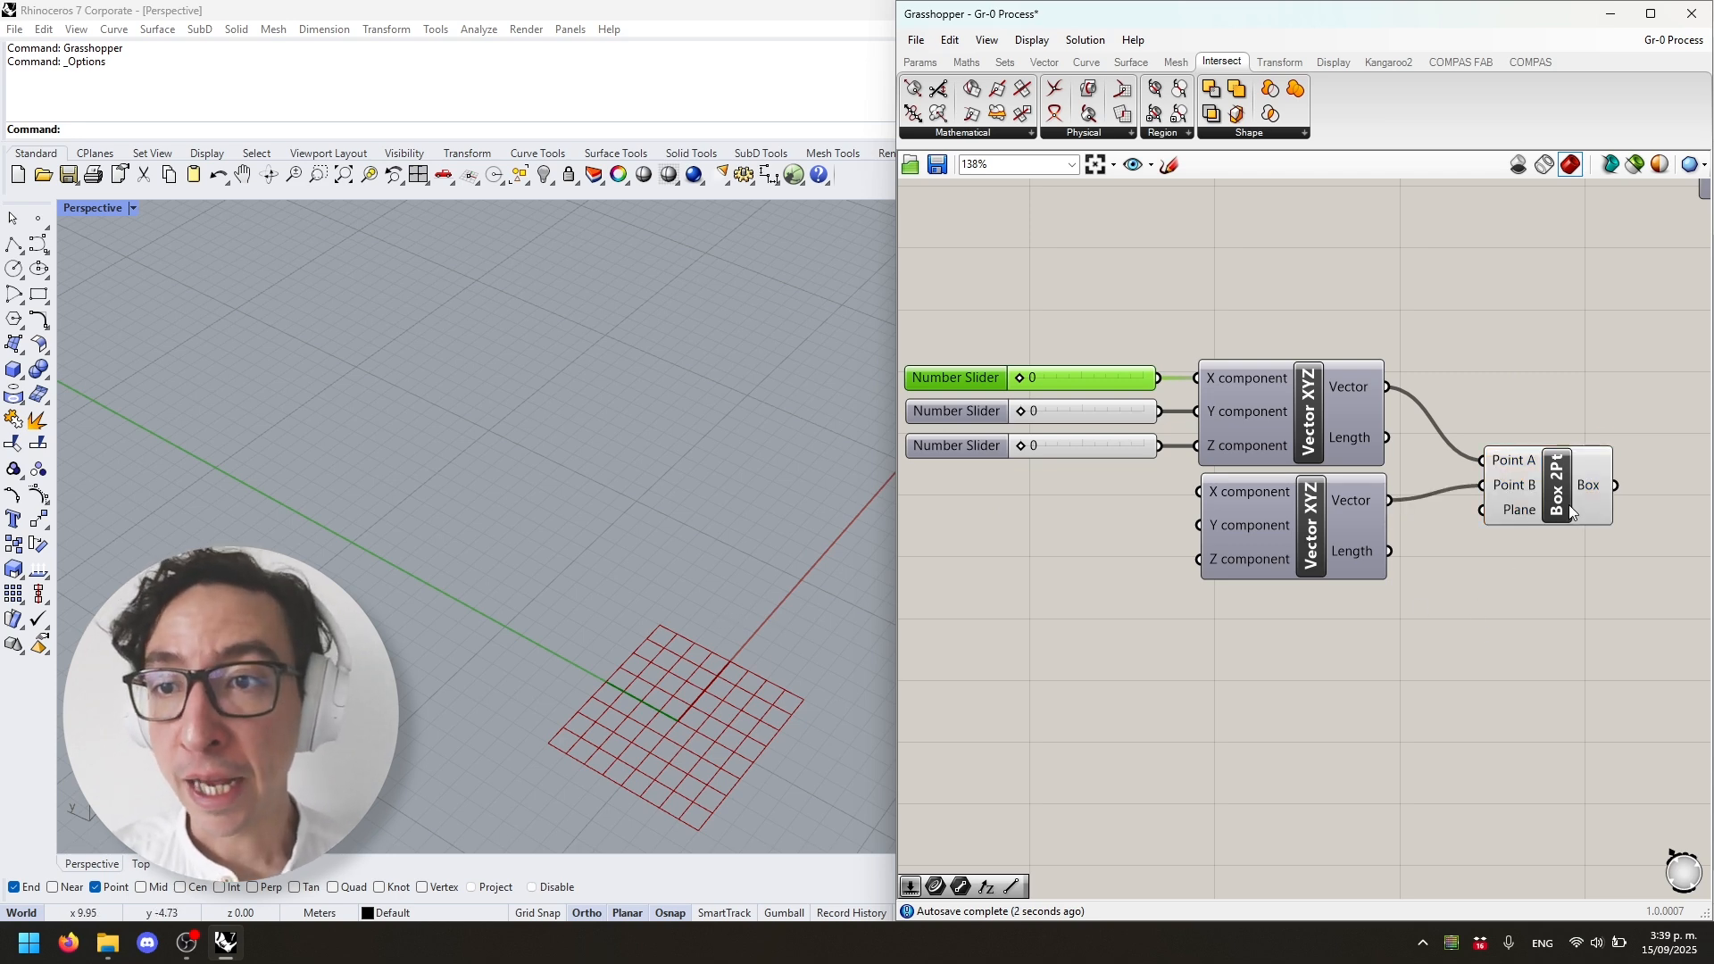
Step: Size the two-point box by setting the X slider to 7, the Y slider to 9 and the Z slider to 8
mouse_move(673, 765)
right_down()
mouse_move(597, 712)
mouse_move(789, 726)
mouse_move(709, 705)
mouse_move(607, 727)
mouse_move(655, 748)
right_up()
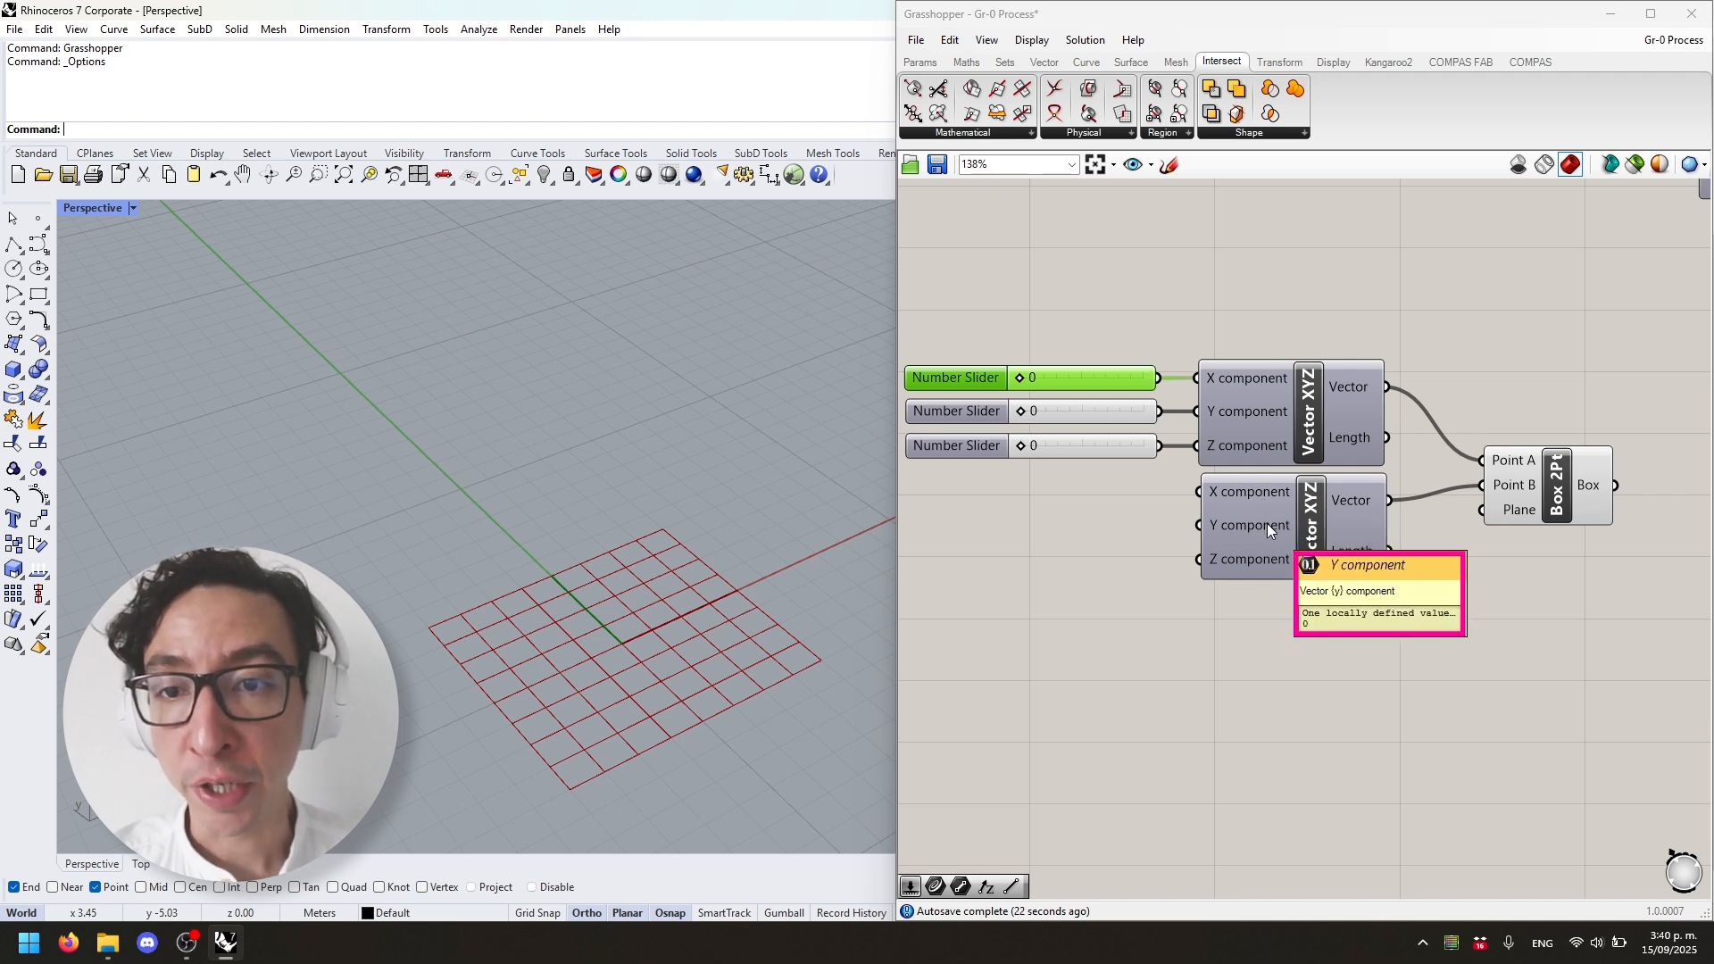
drag(1017, 377, 1116, 403)
drag(1020, 445, 1120, 445)
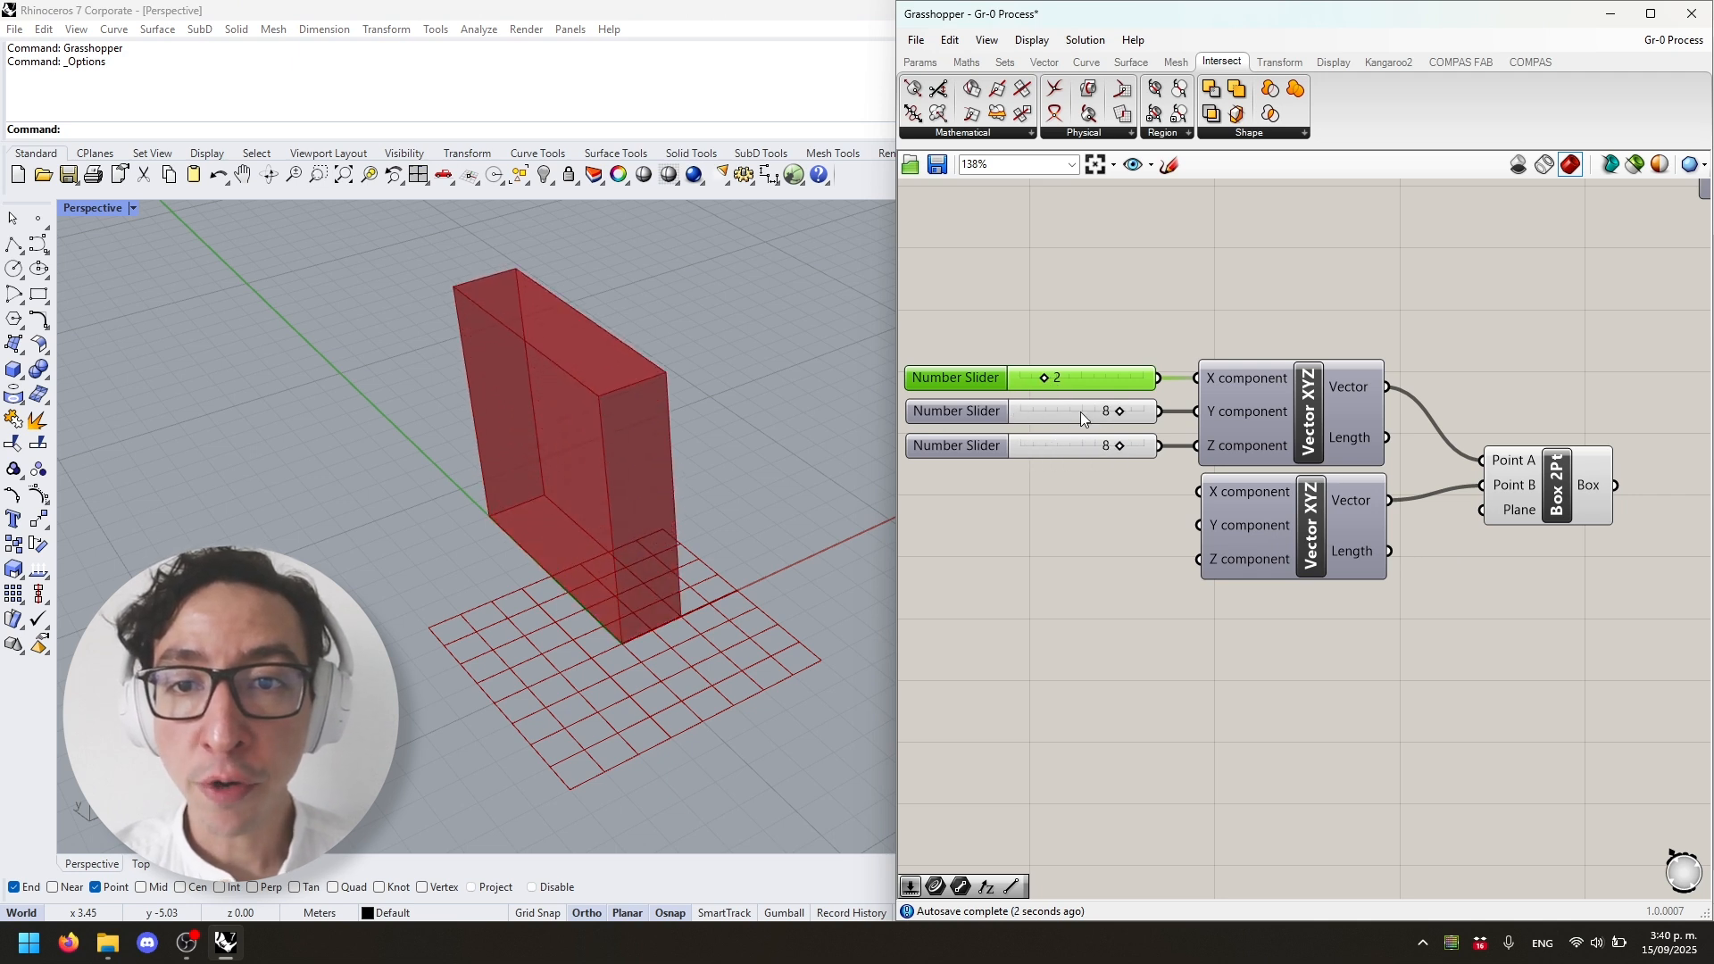
drag(1043, 378, 1121, 447)
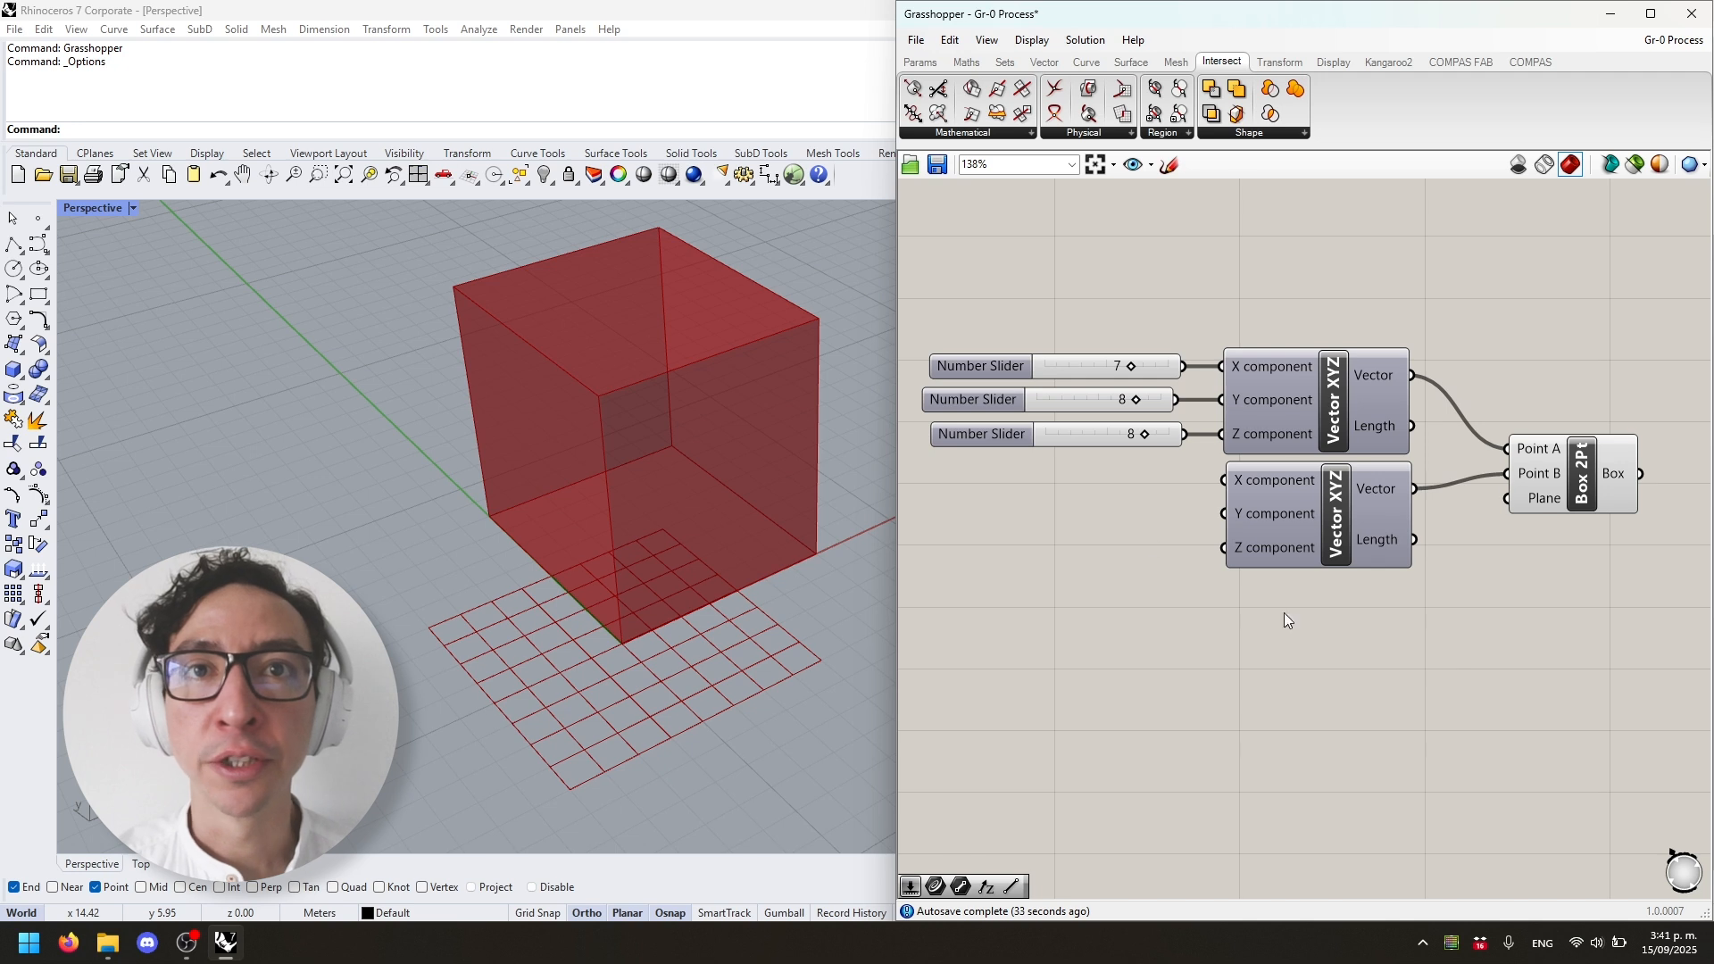
mouse_move(1135, 400)
mouse_down()
mouse_move(1063, 402)
mouse_move(1147, 401)
mouse_up()
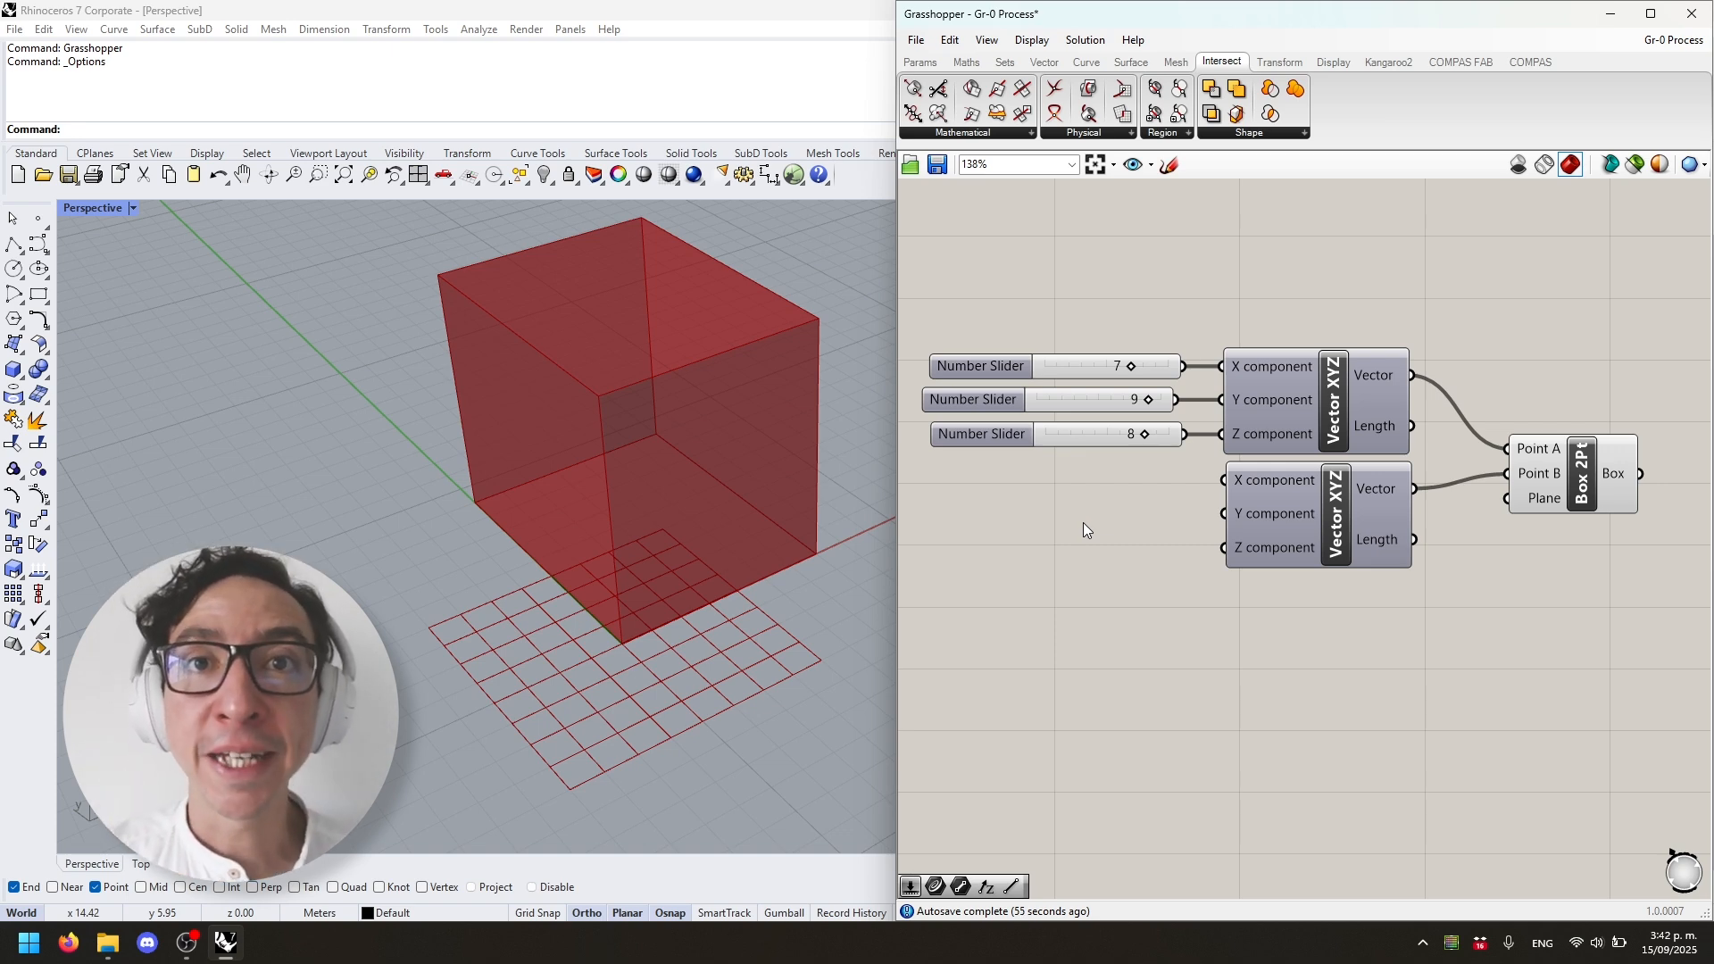
Step: Bake the Box 2Pt geometry into the Rhino model with the default attributes
scroll(1167, 577, down, 1)
right_drag(1154, 578, 1146, 565)
scroll(1151, 561, up, 2)
scroll(1200, 535, down, 1)
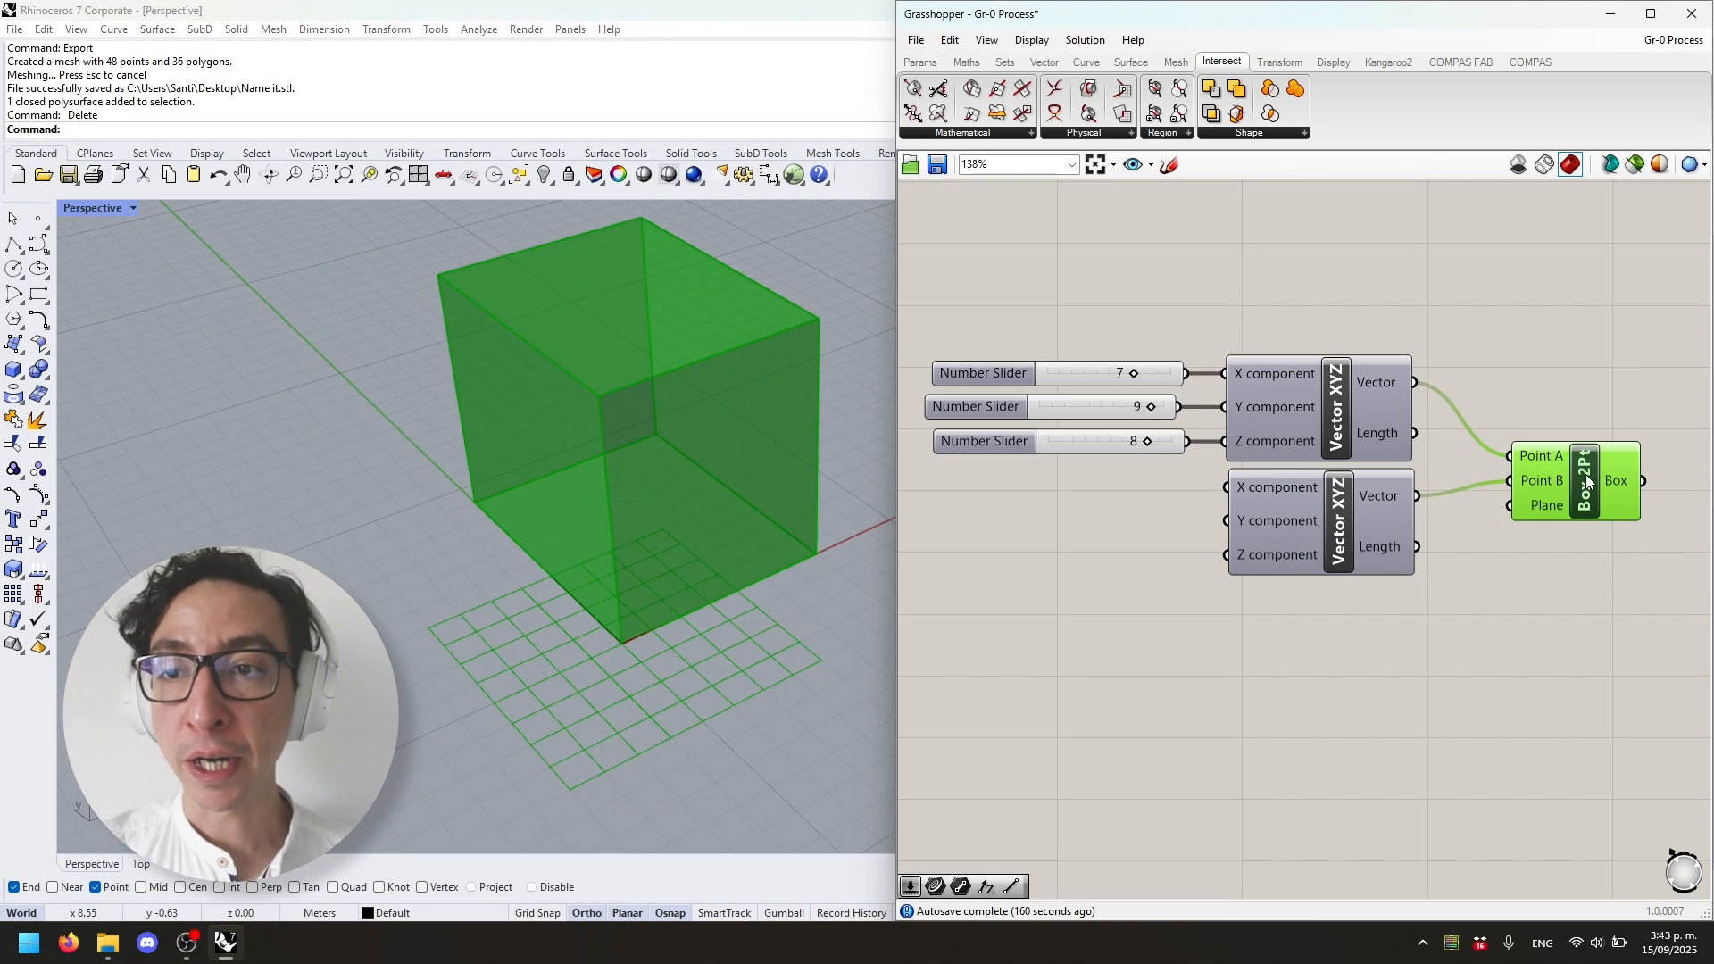
right_click(1585, 478)
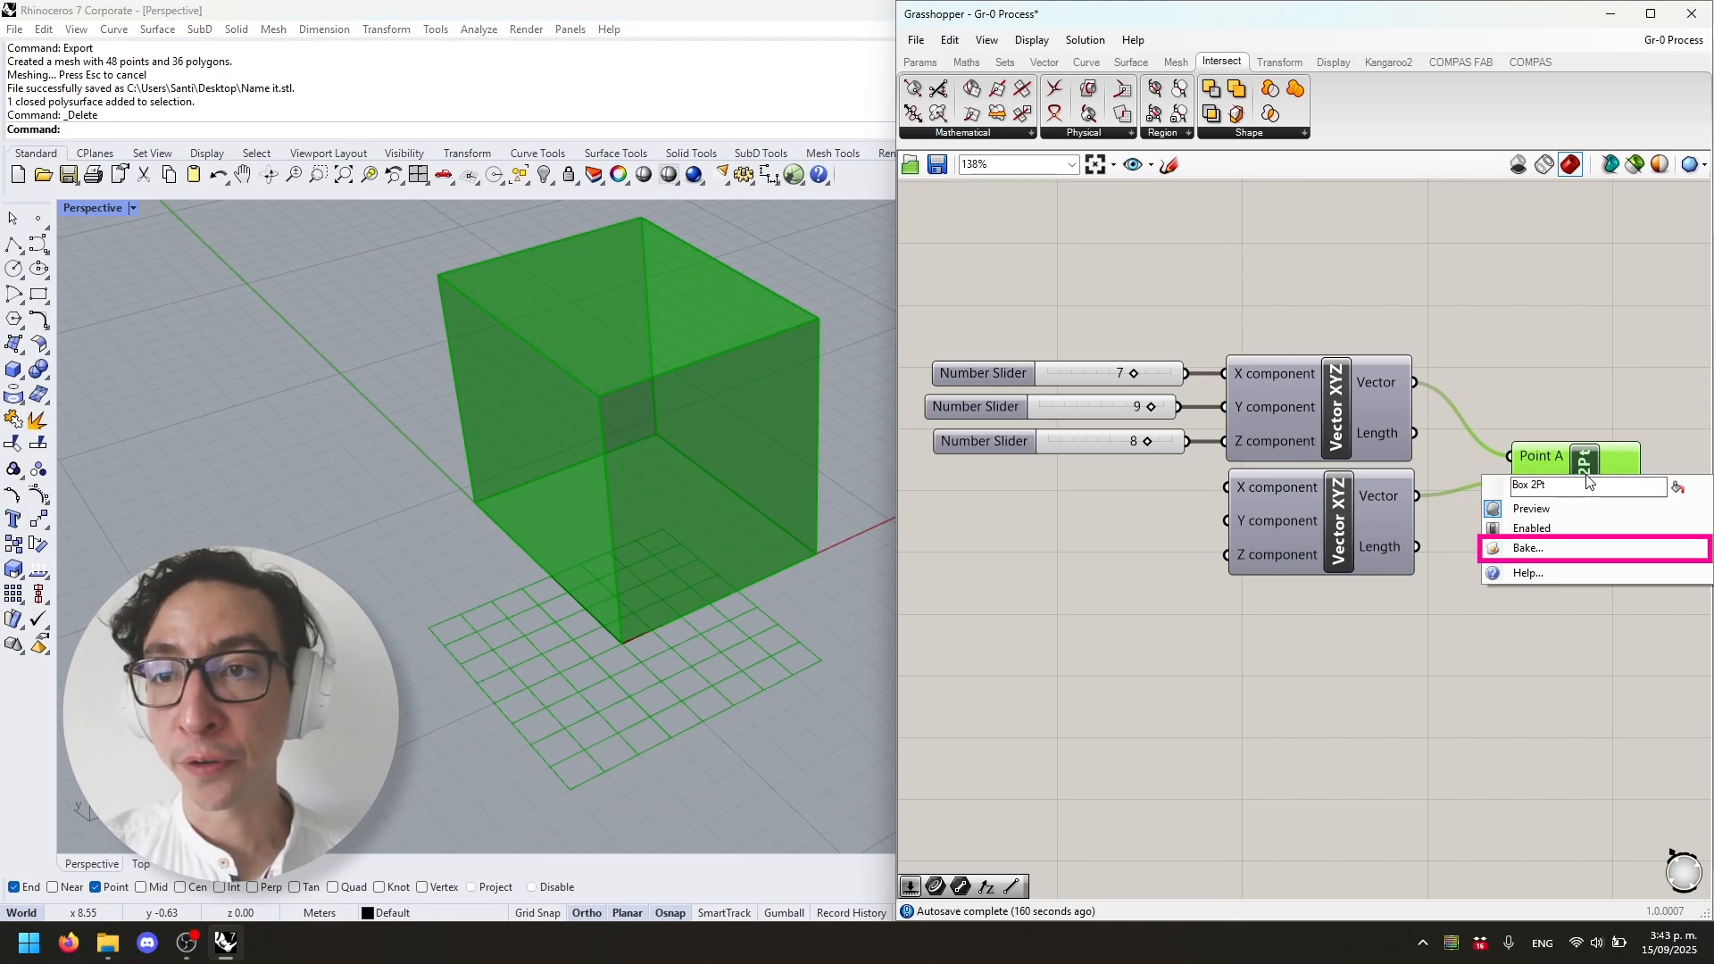
click(1580, 552)
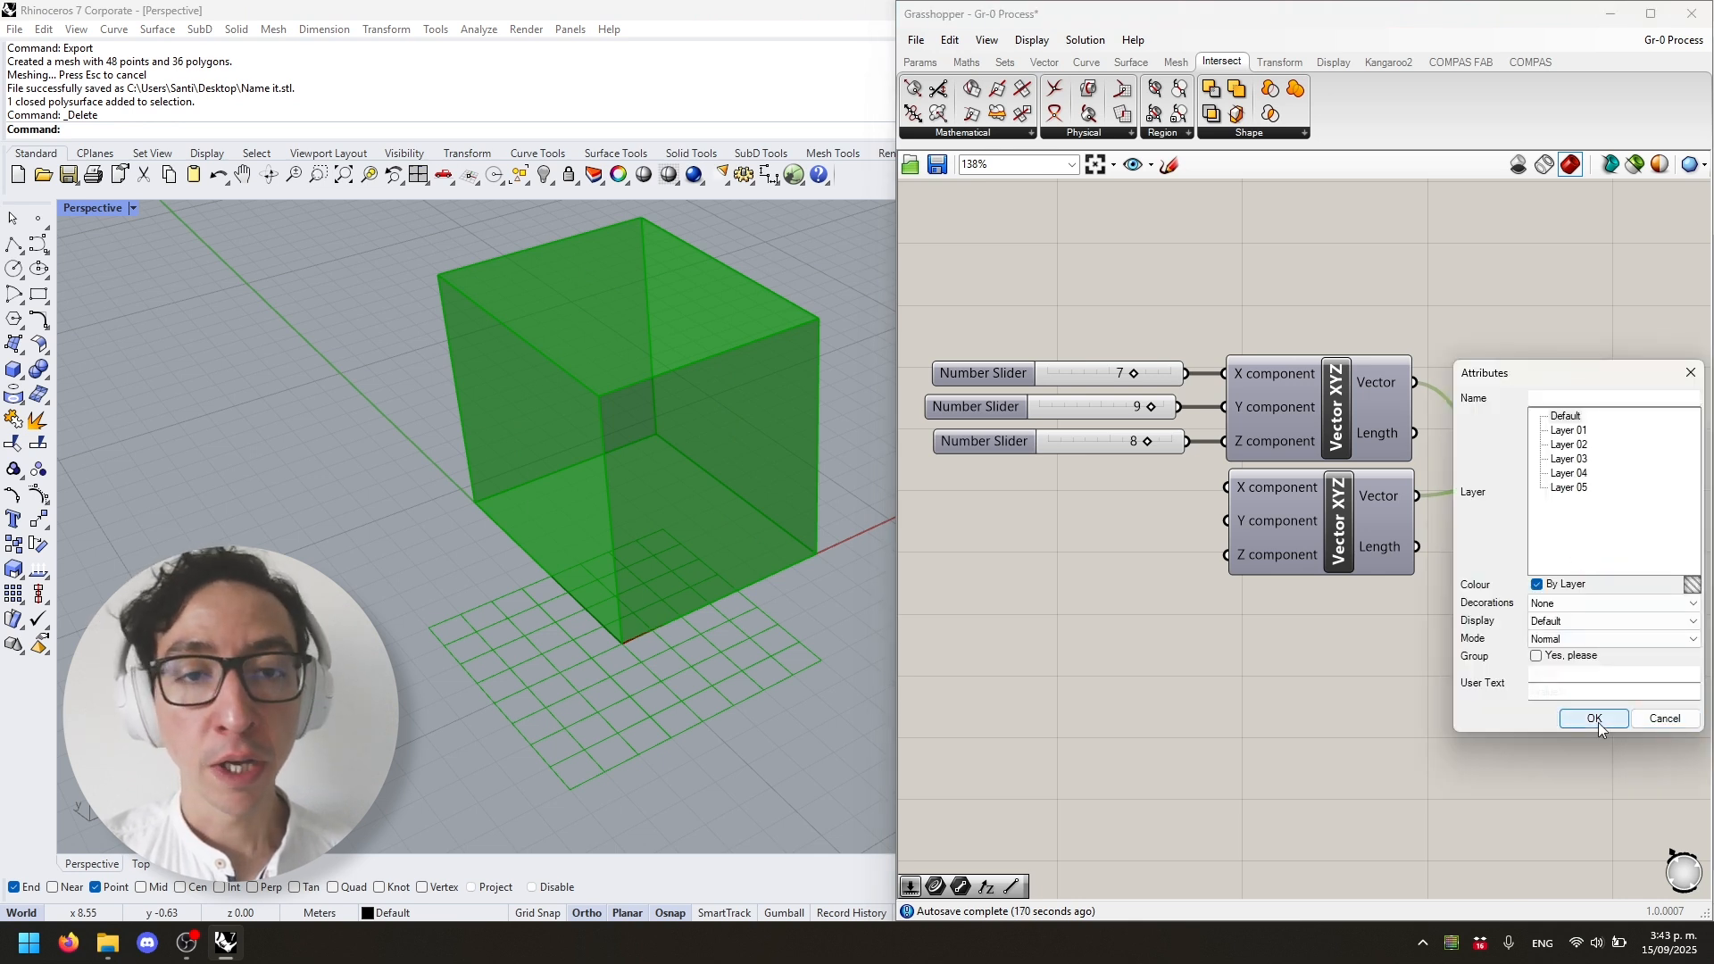
click(1596, 719)
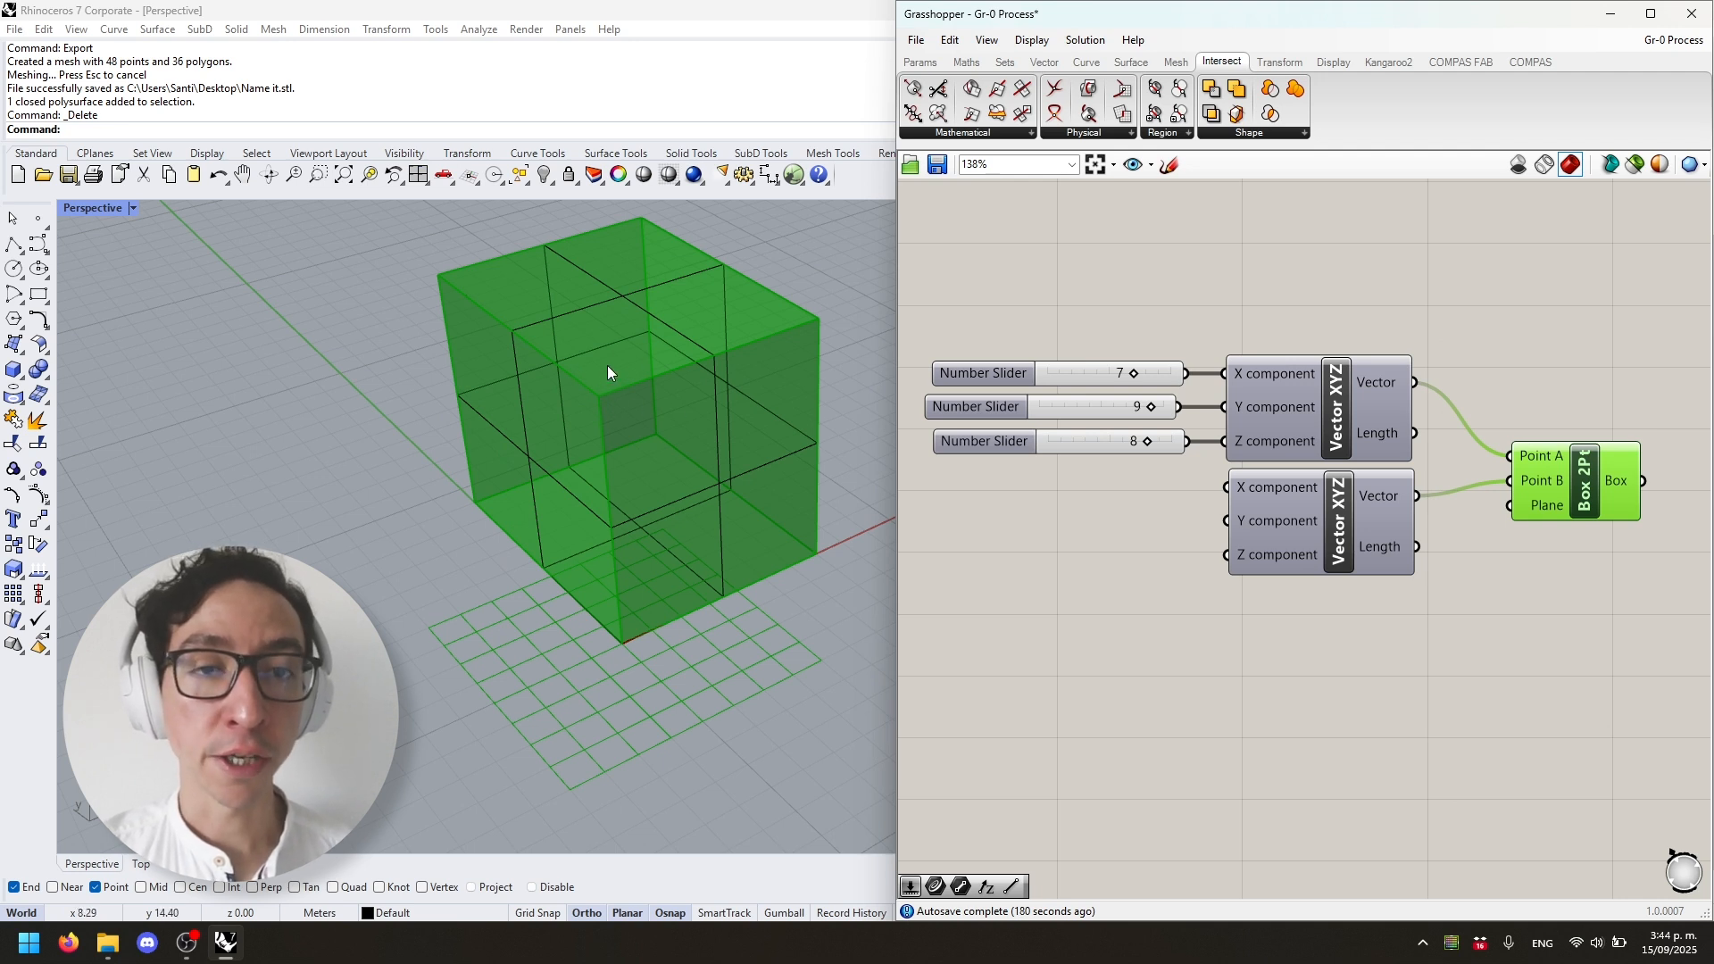
Step: Export the baked box to the Desktop as an STL (Stereolithography) file named "Name it"
click(670, 349)
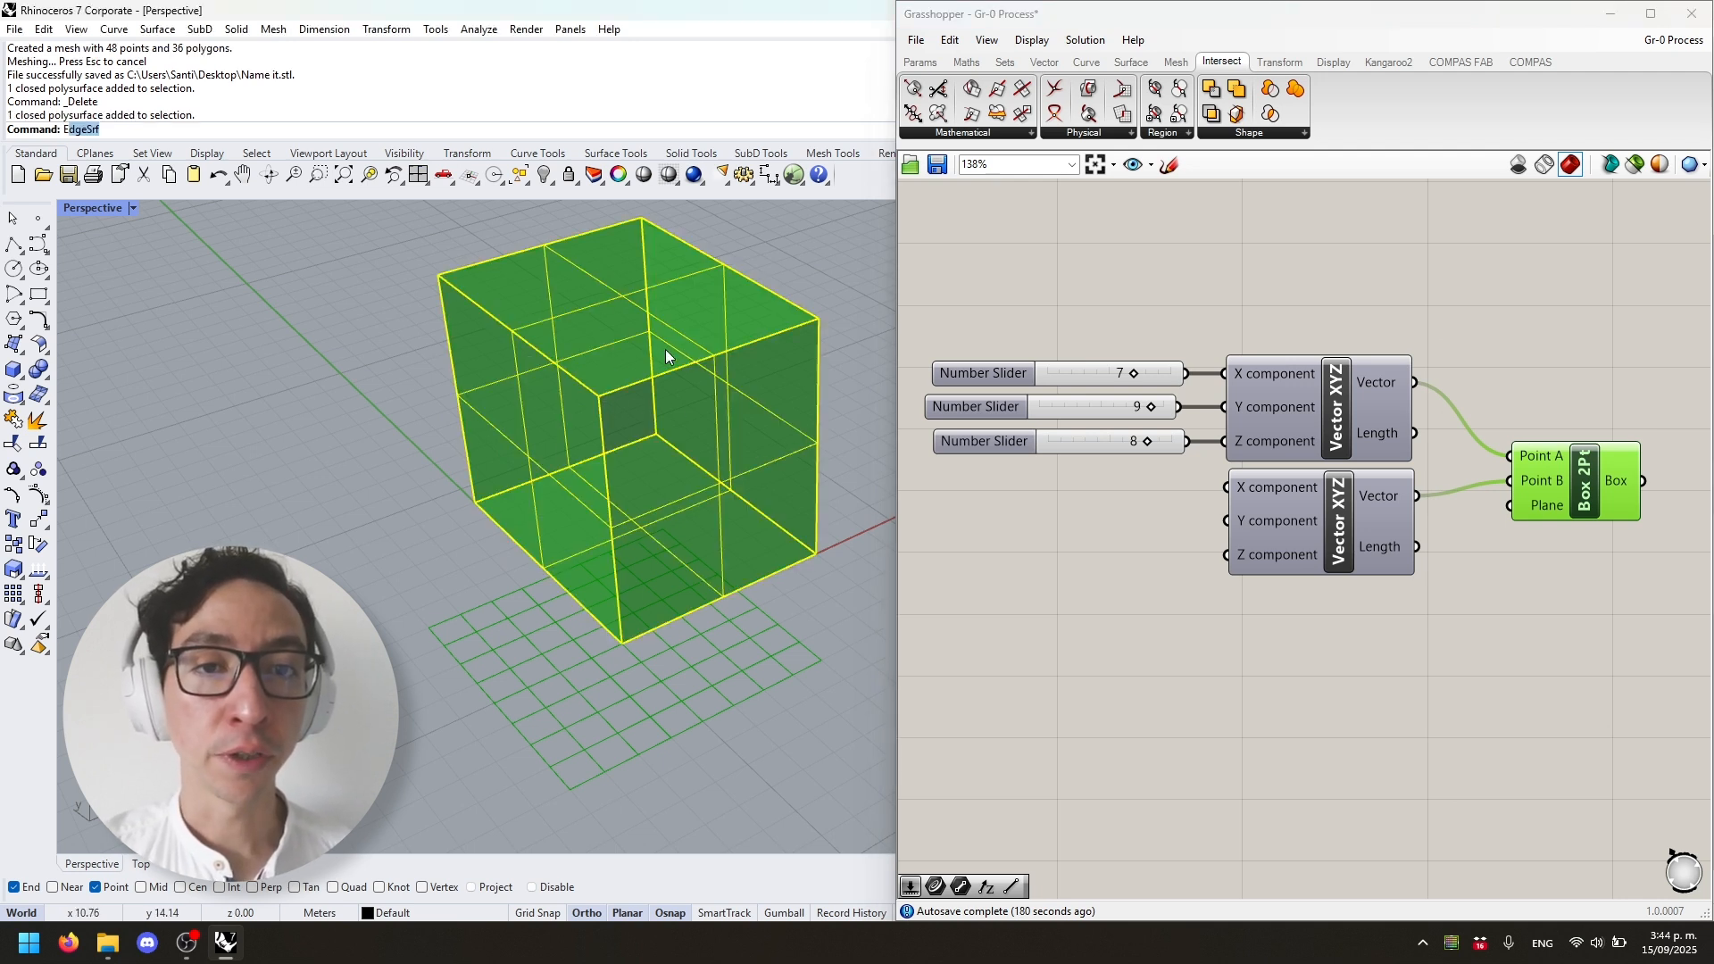
text(Export)
key(Return)
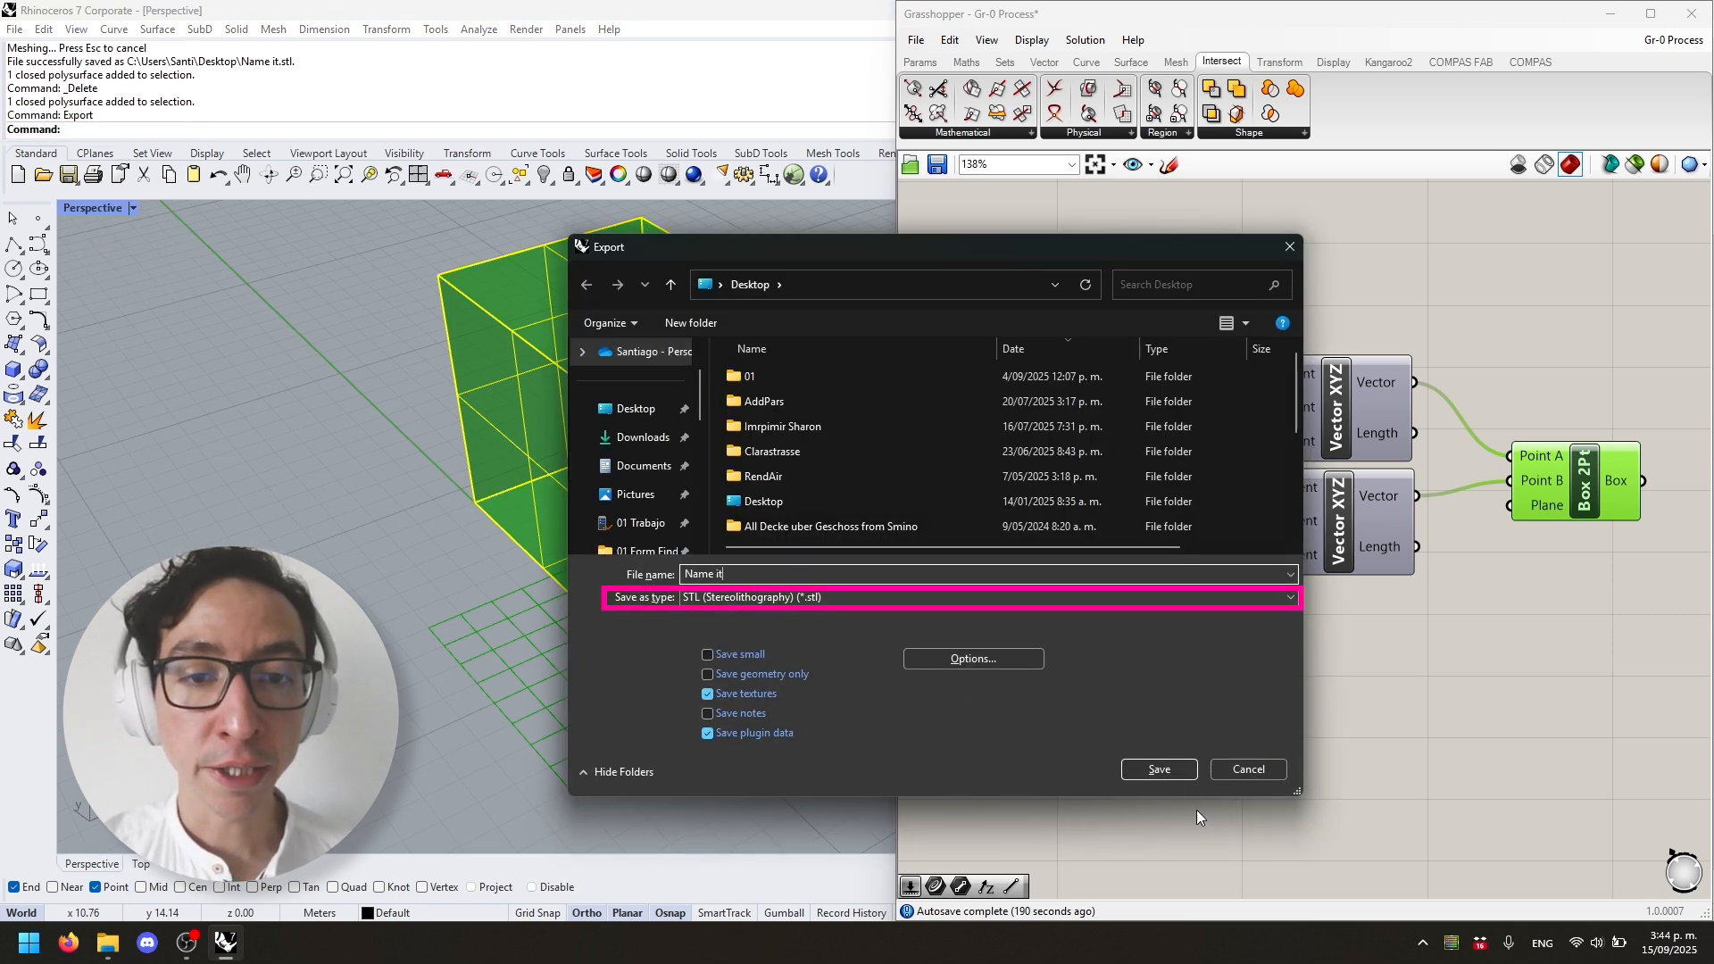
click(1180, 771)
click(919, 562)
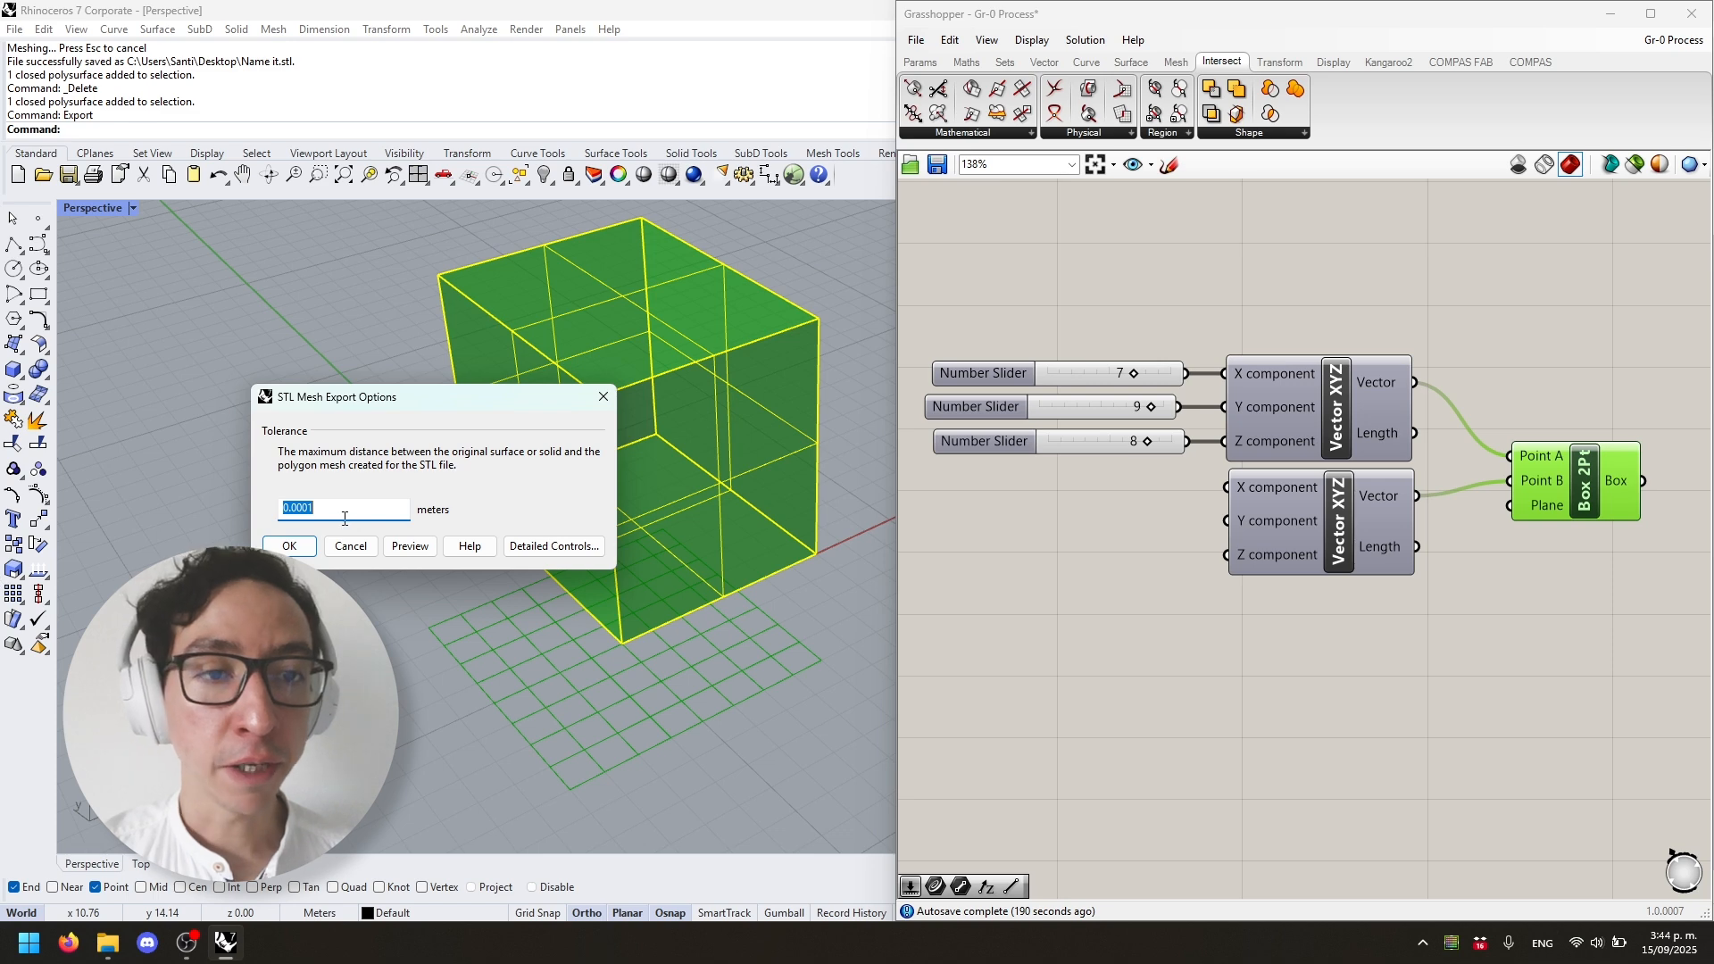
Step: Complete the STL export with a mesh tolerance of 0.0001 meters and the Binary file type
click(345, 515)
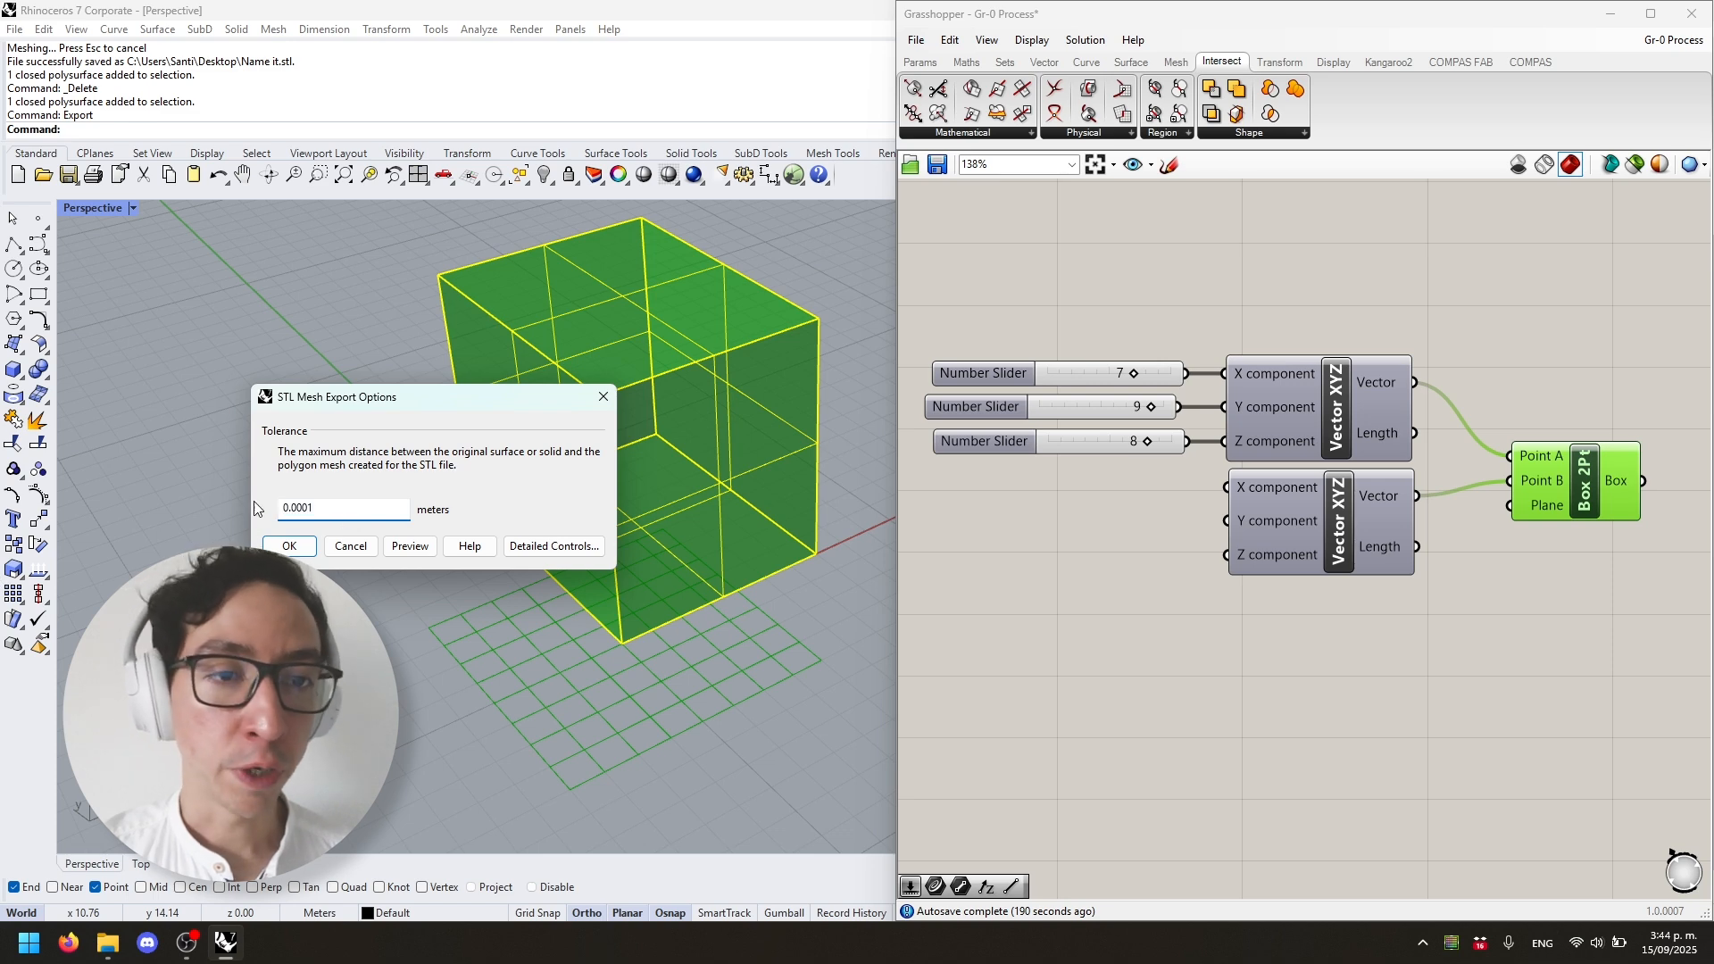
click(295, 548)
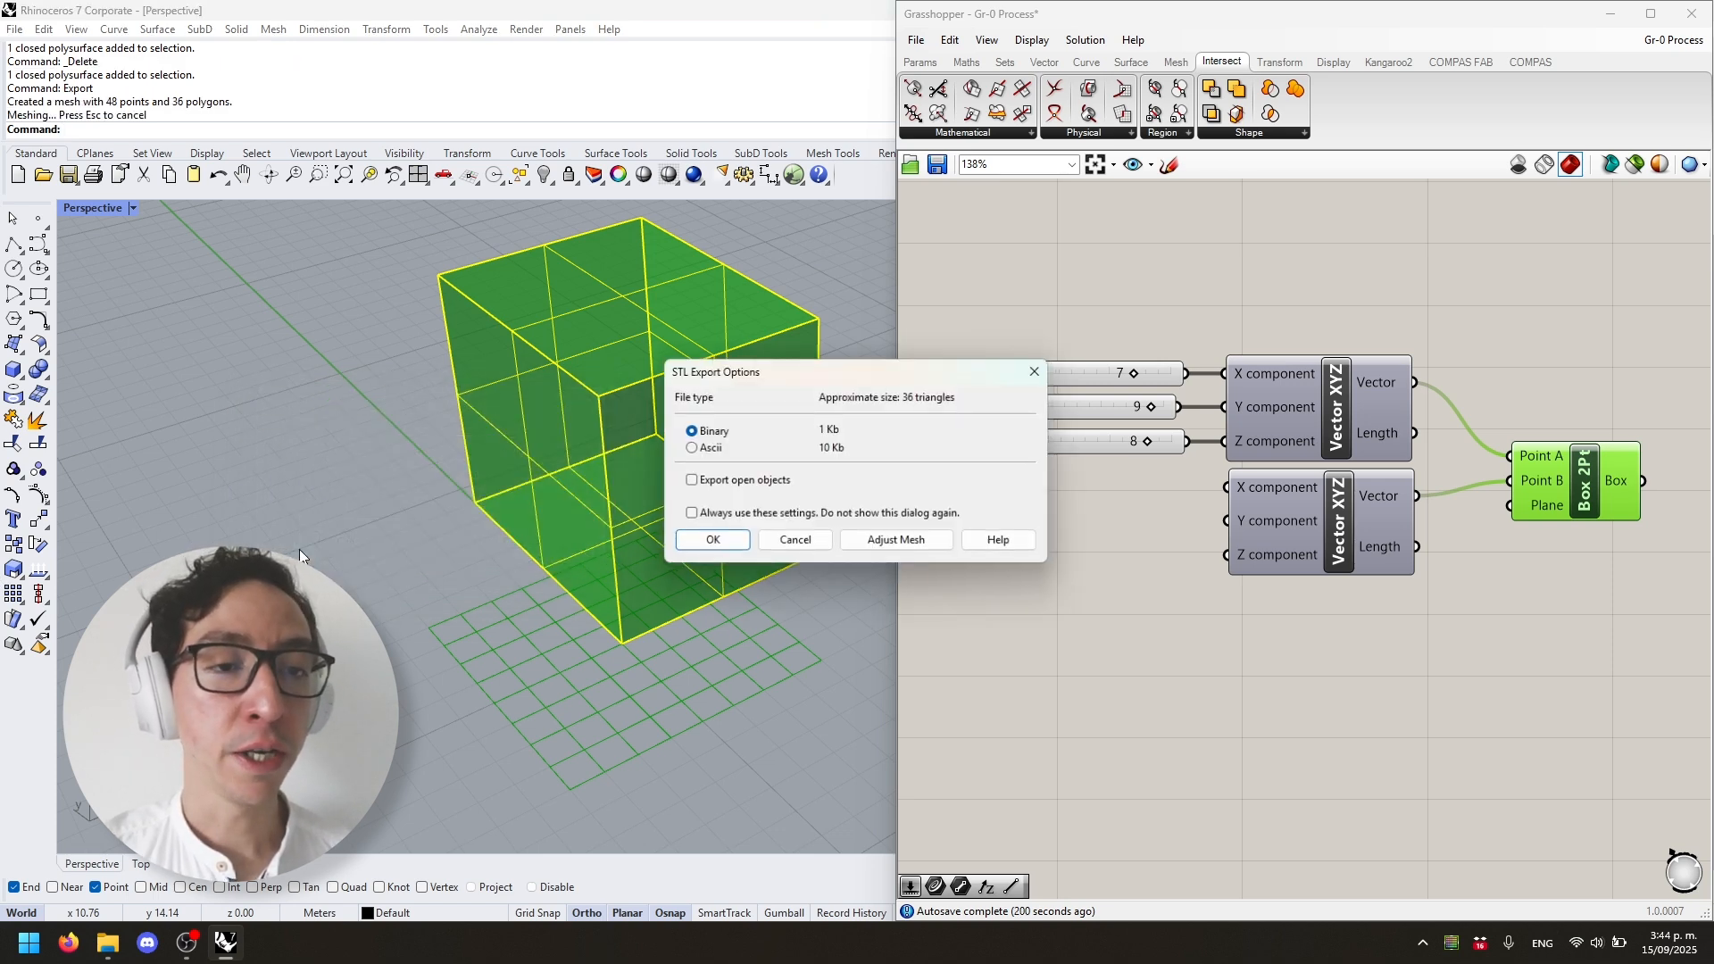
click(733, 551)
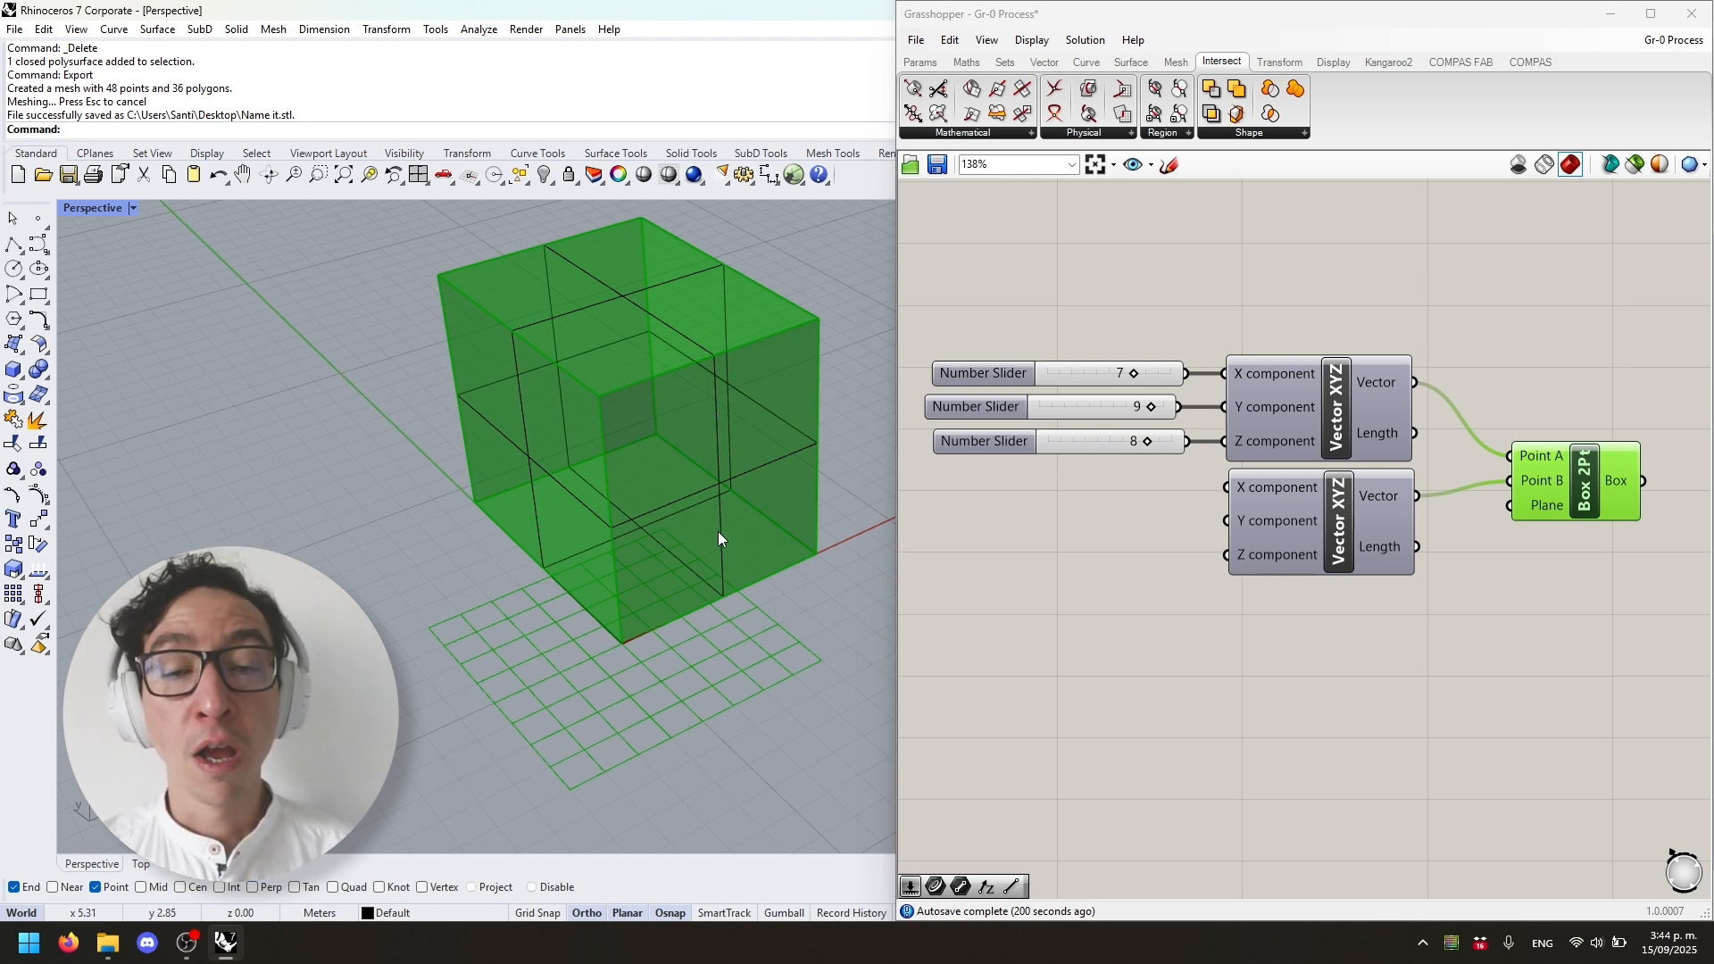